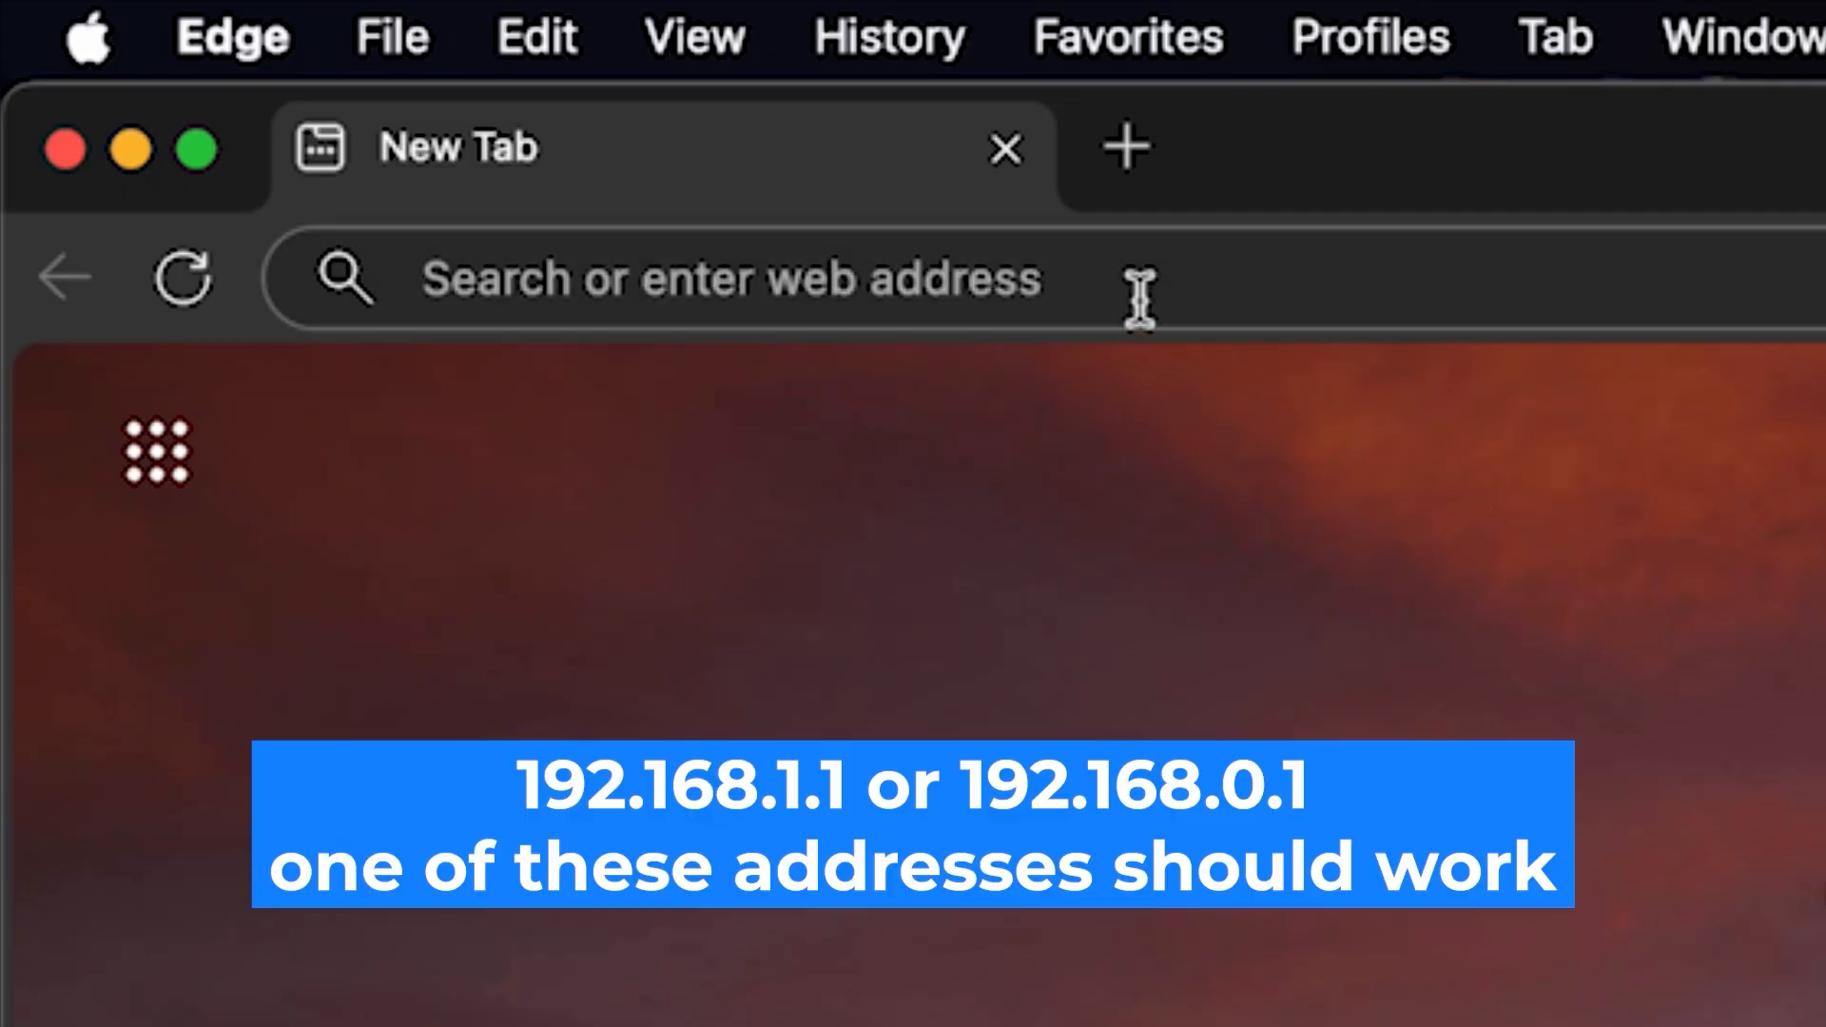
- Open the router's setup page at 192.168.1.1
{"action": "left_click", "coordinate": [1068, 249]}
{"action": "type", "text": "1"}
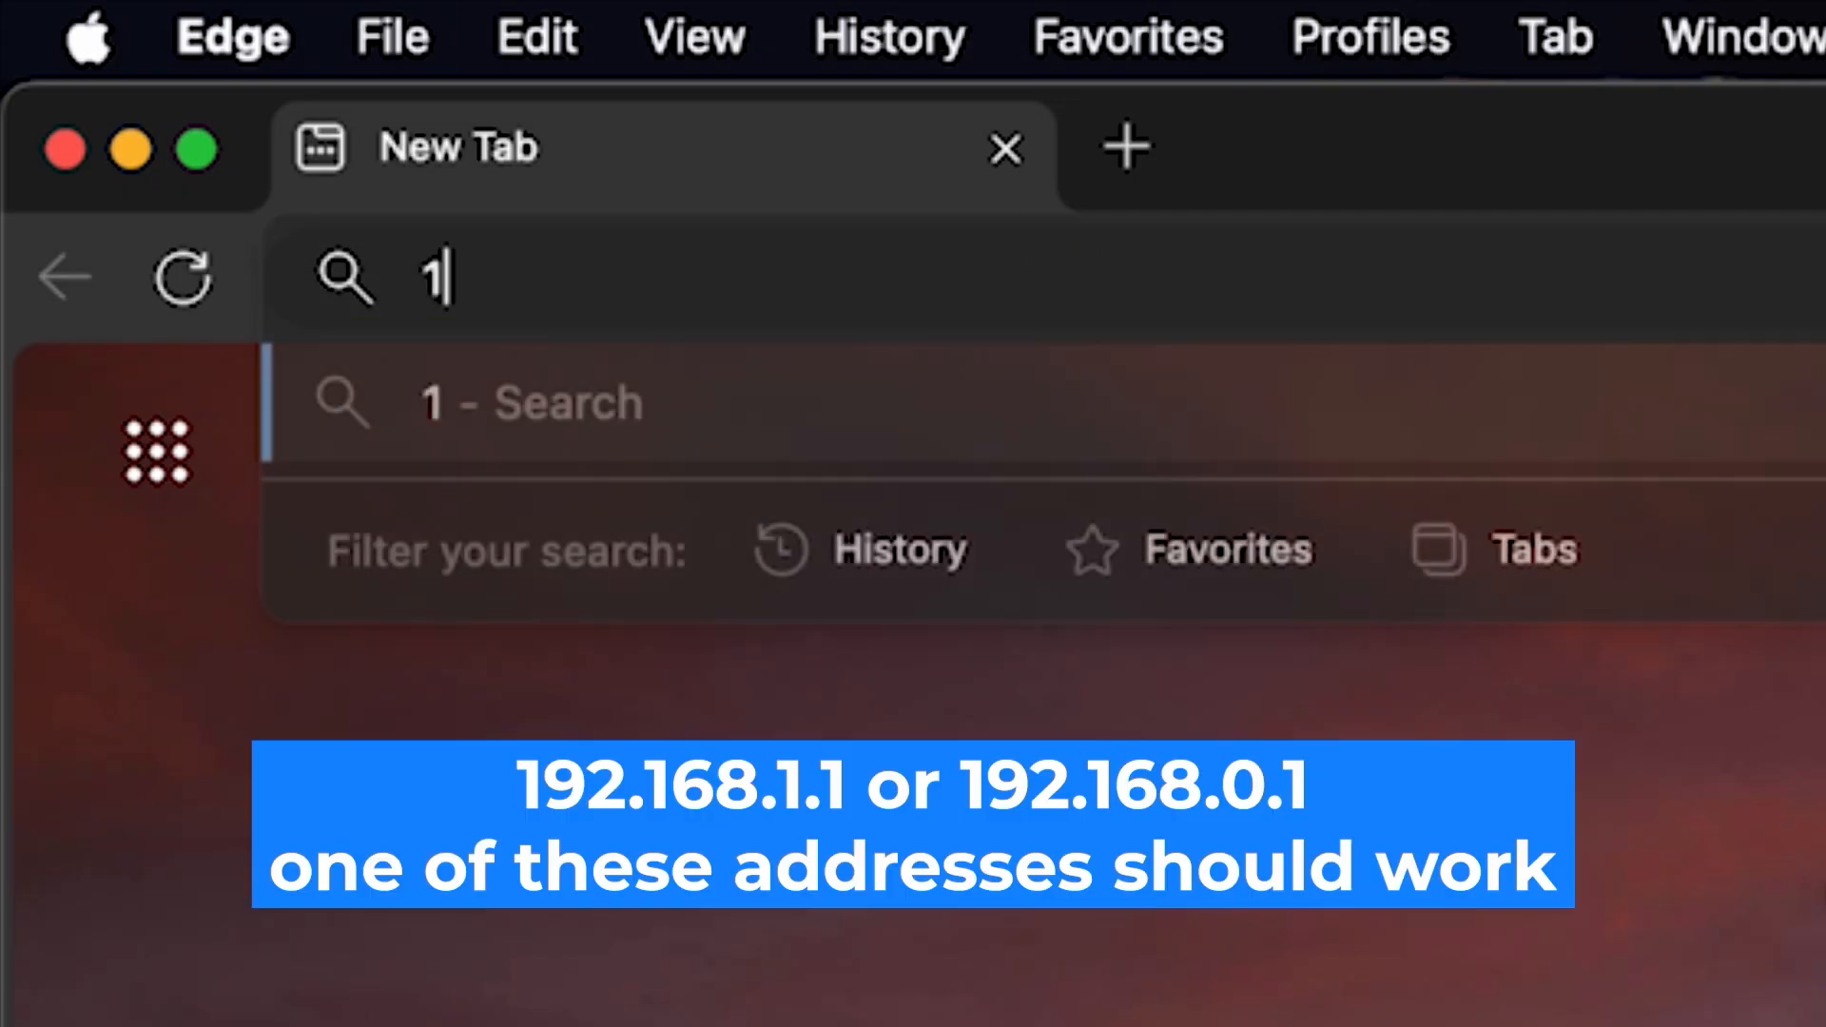
{"action": "type", "text": "92."}
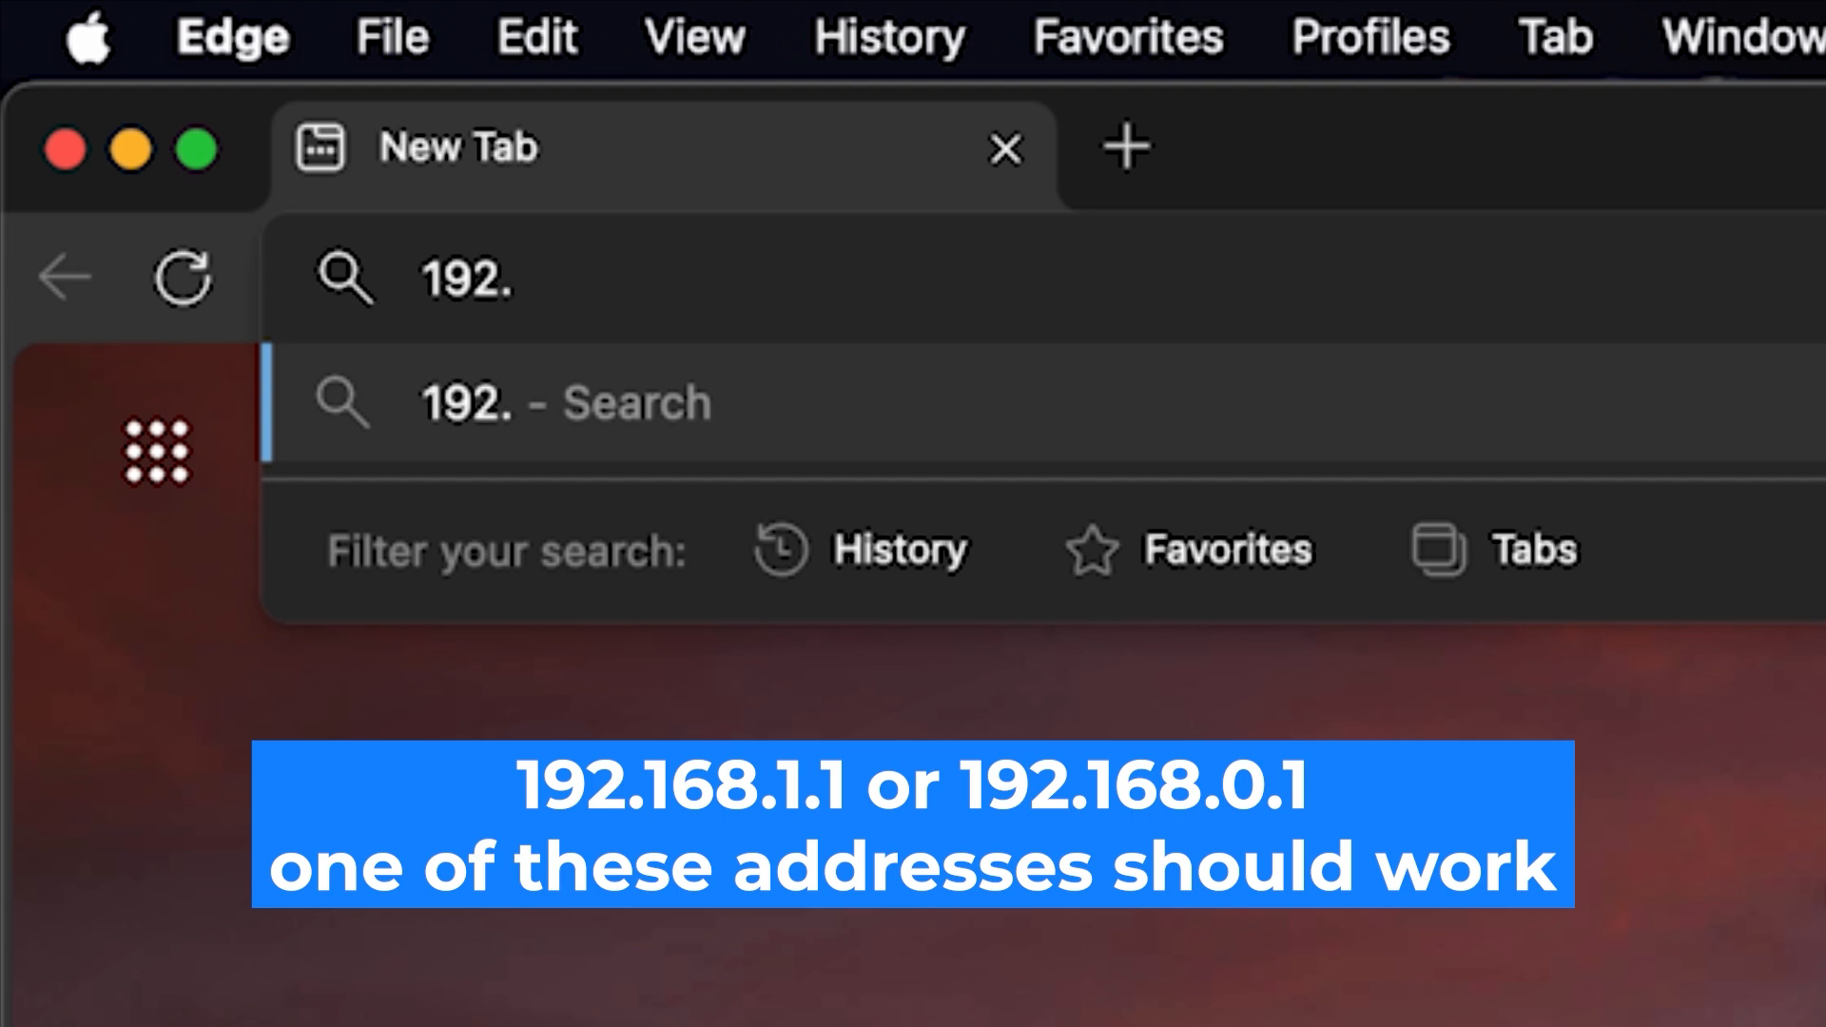
{"action": "type", "text": "168."}
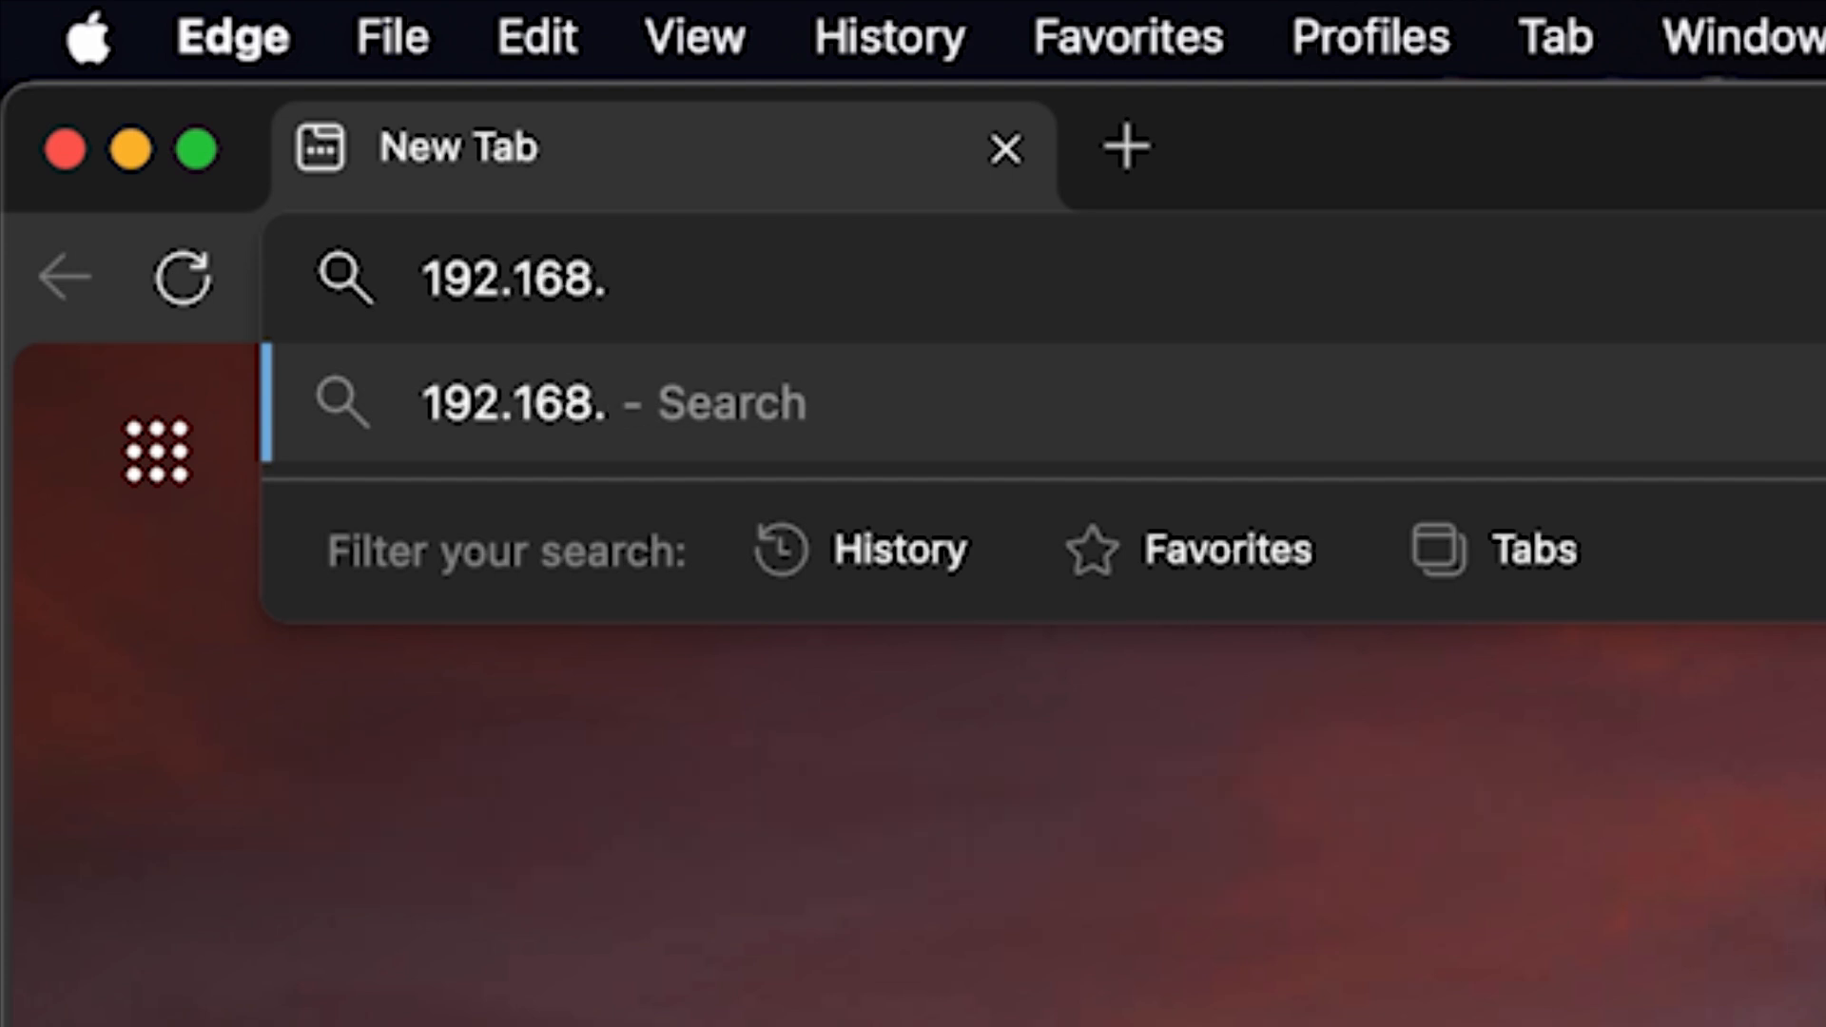
{"action": "type", "text": "1.1"}
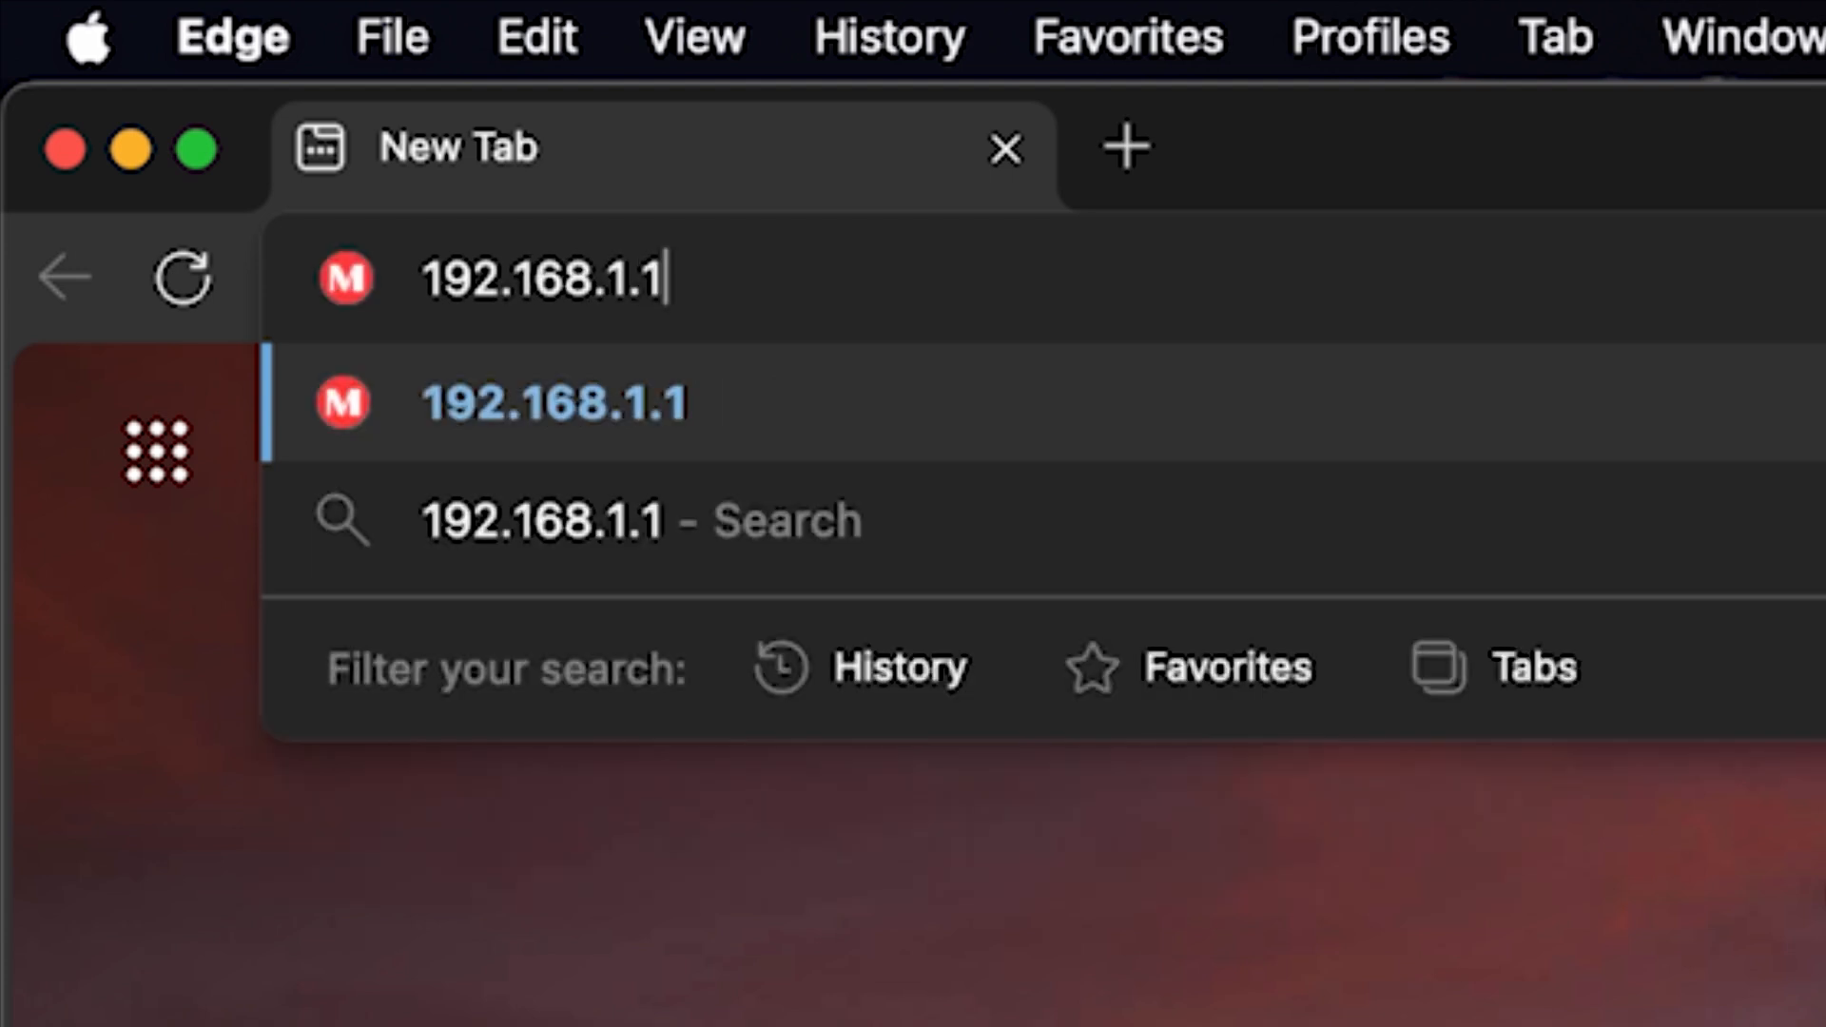
{"action": "key", "text": "Return"}
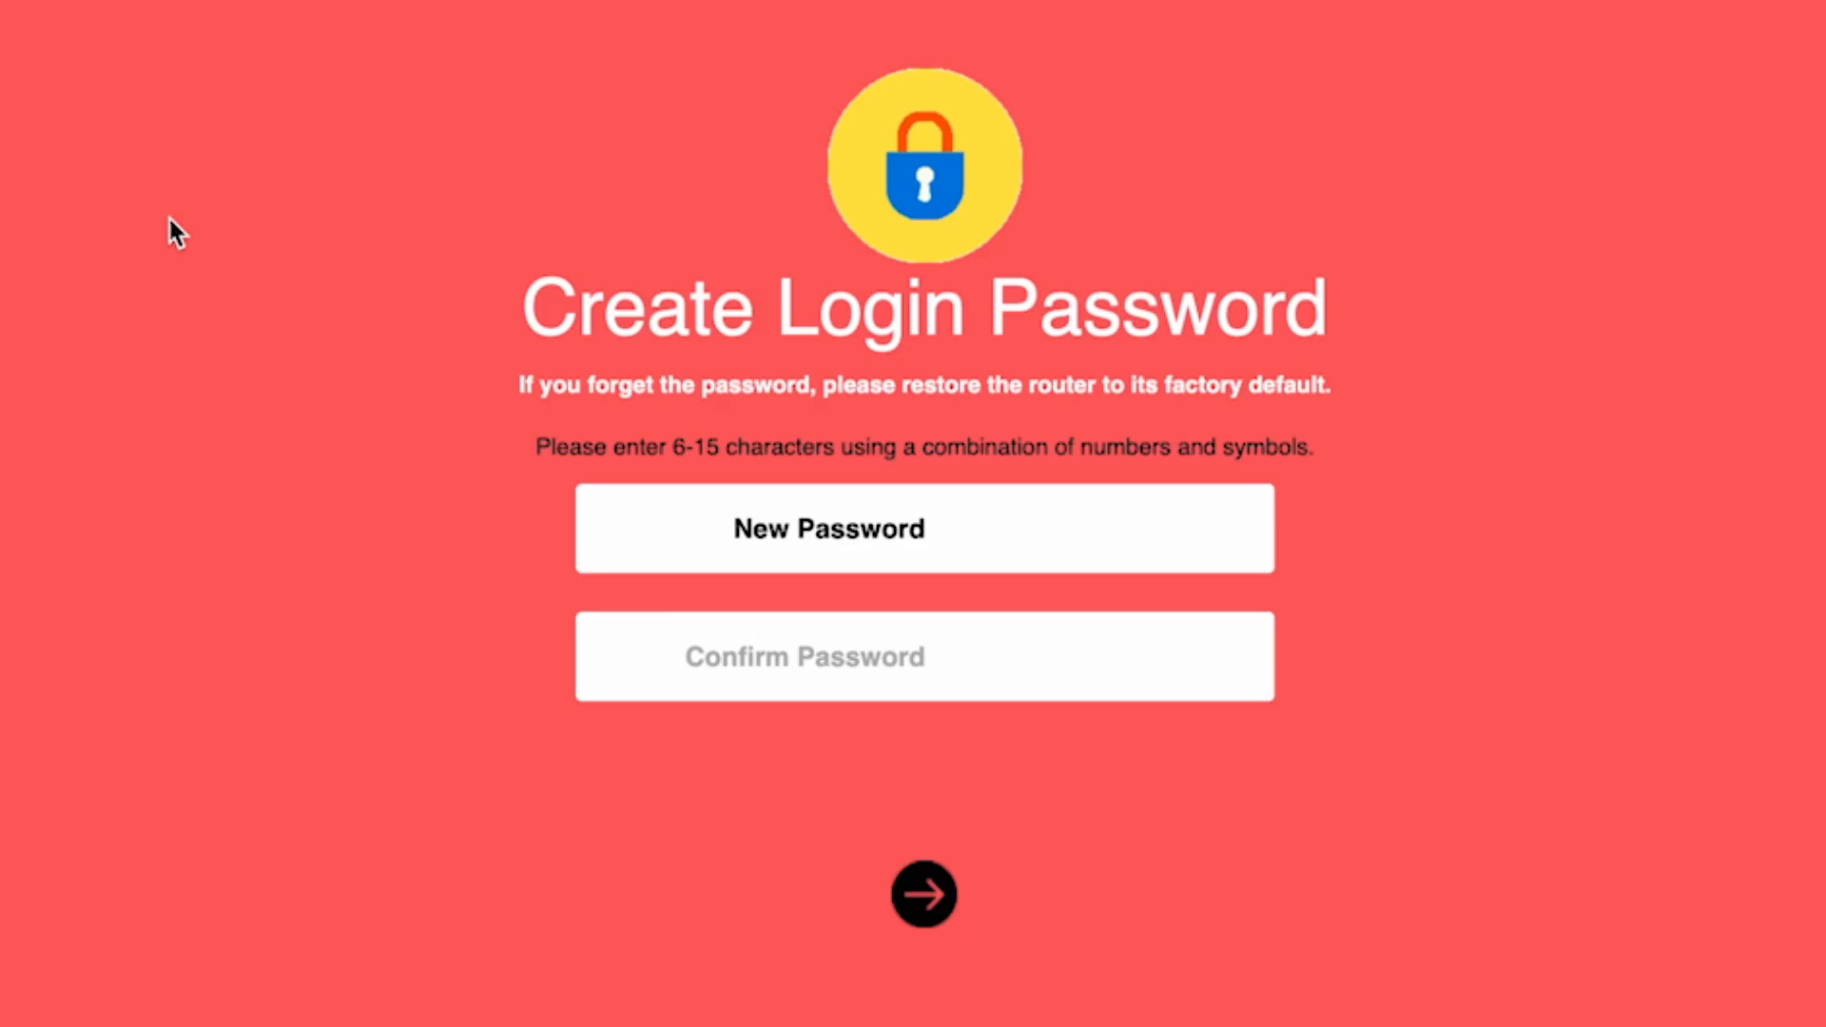
- Create the router's login password, enter it again as confirmation, and submit it
{"action": "type", "text": "••••••••"}
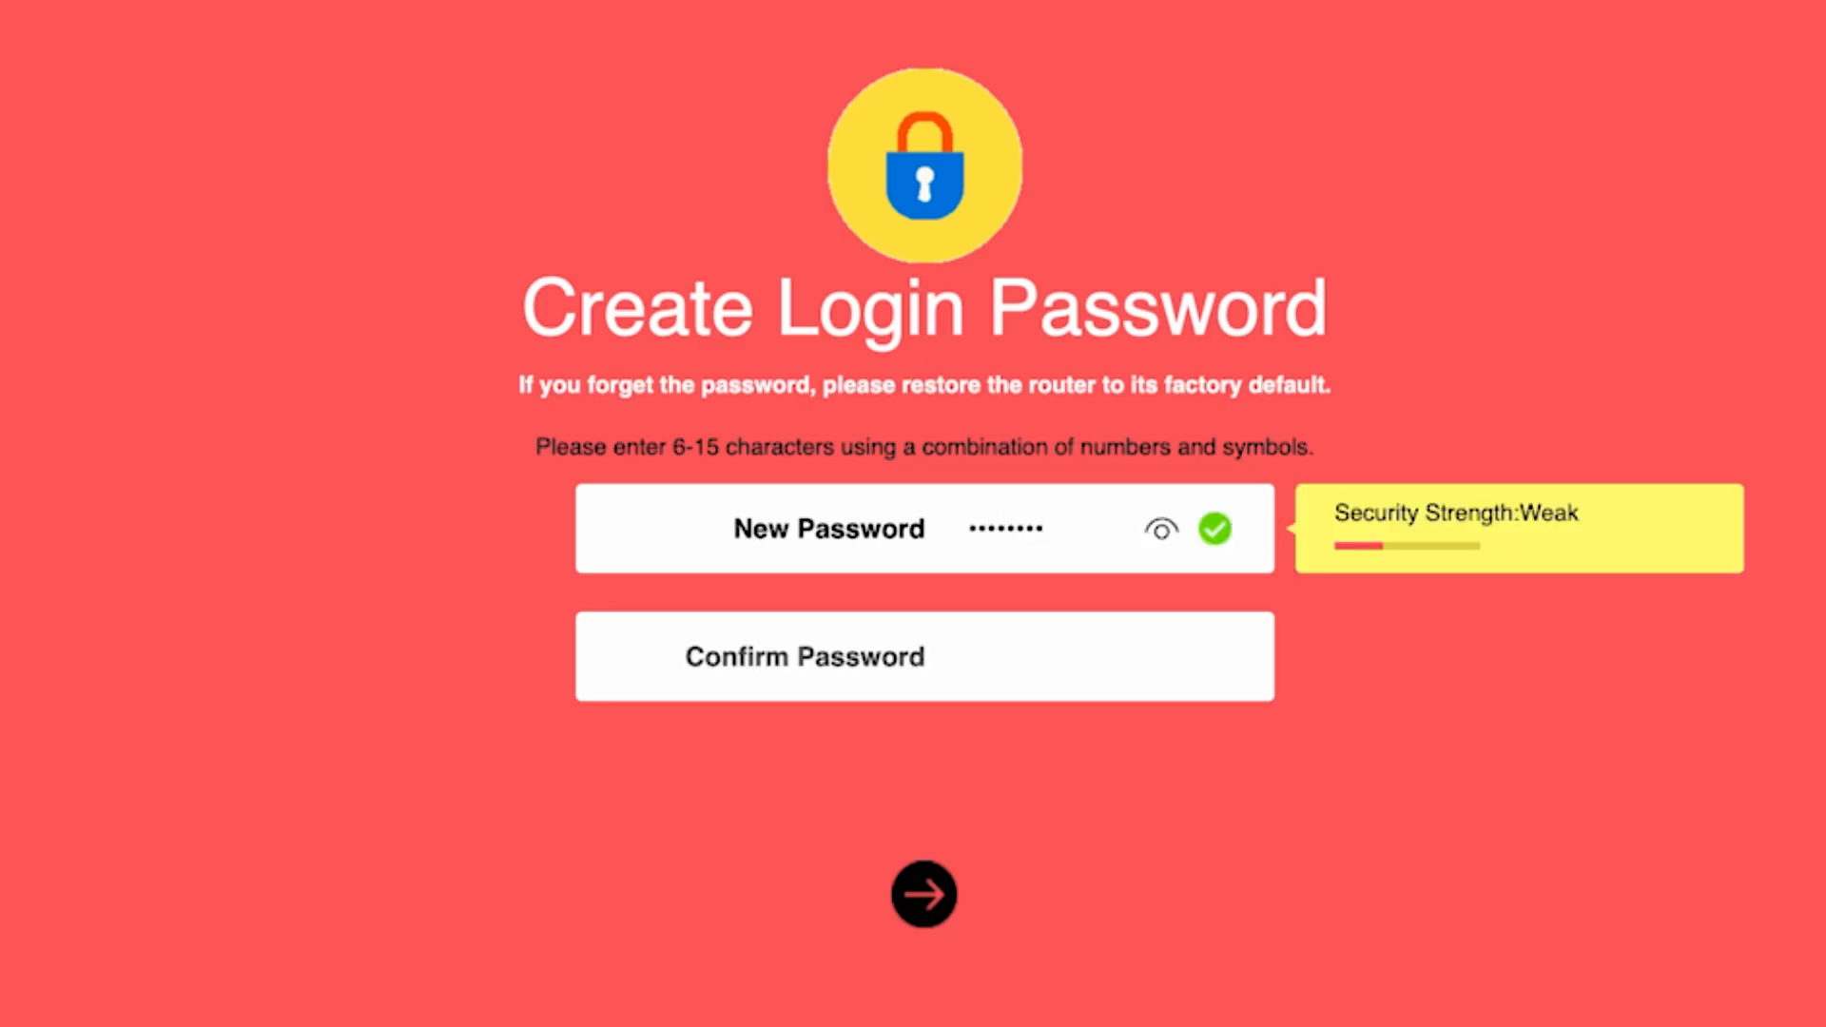
{"action": "left_click", "coordinate": [1162, 529]}
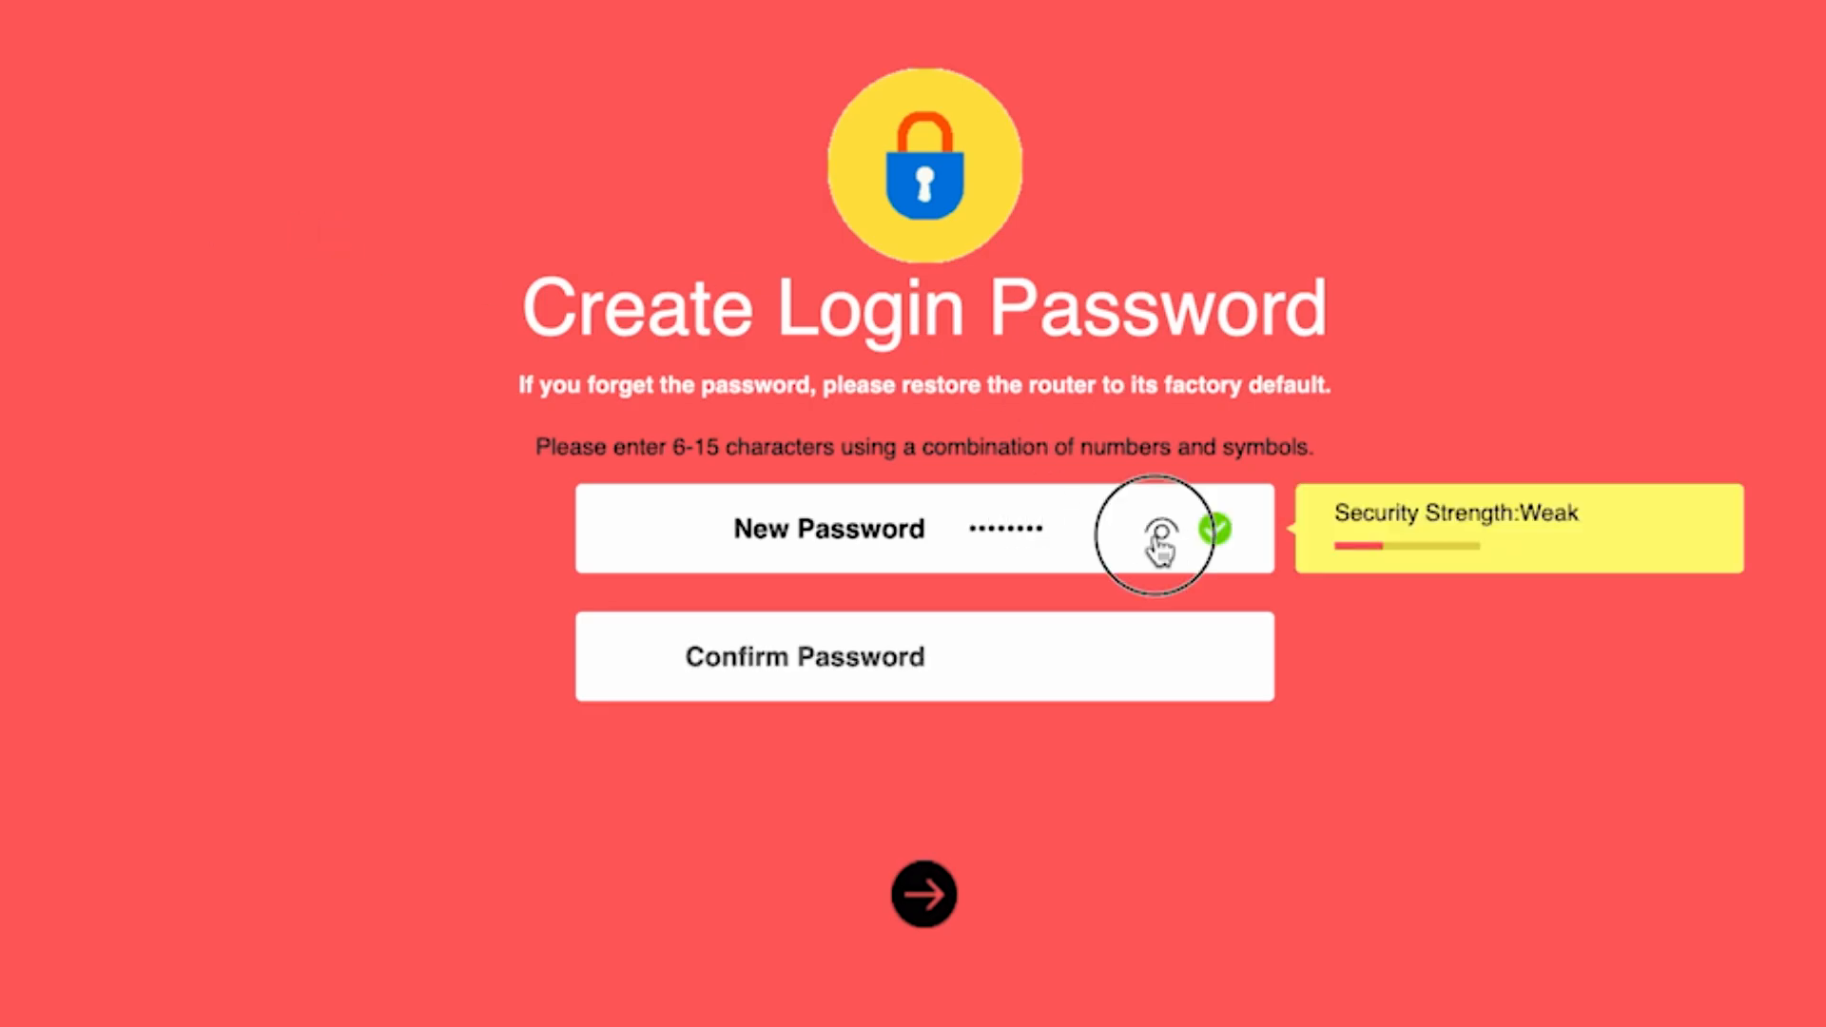
{"action": "left_click", "coordinate": [1007, 656]}
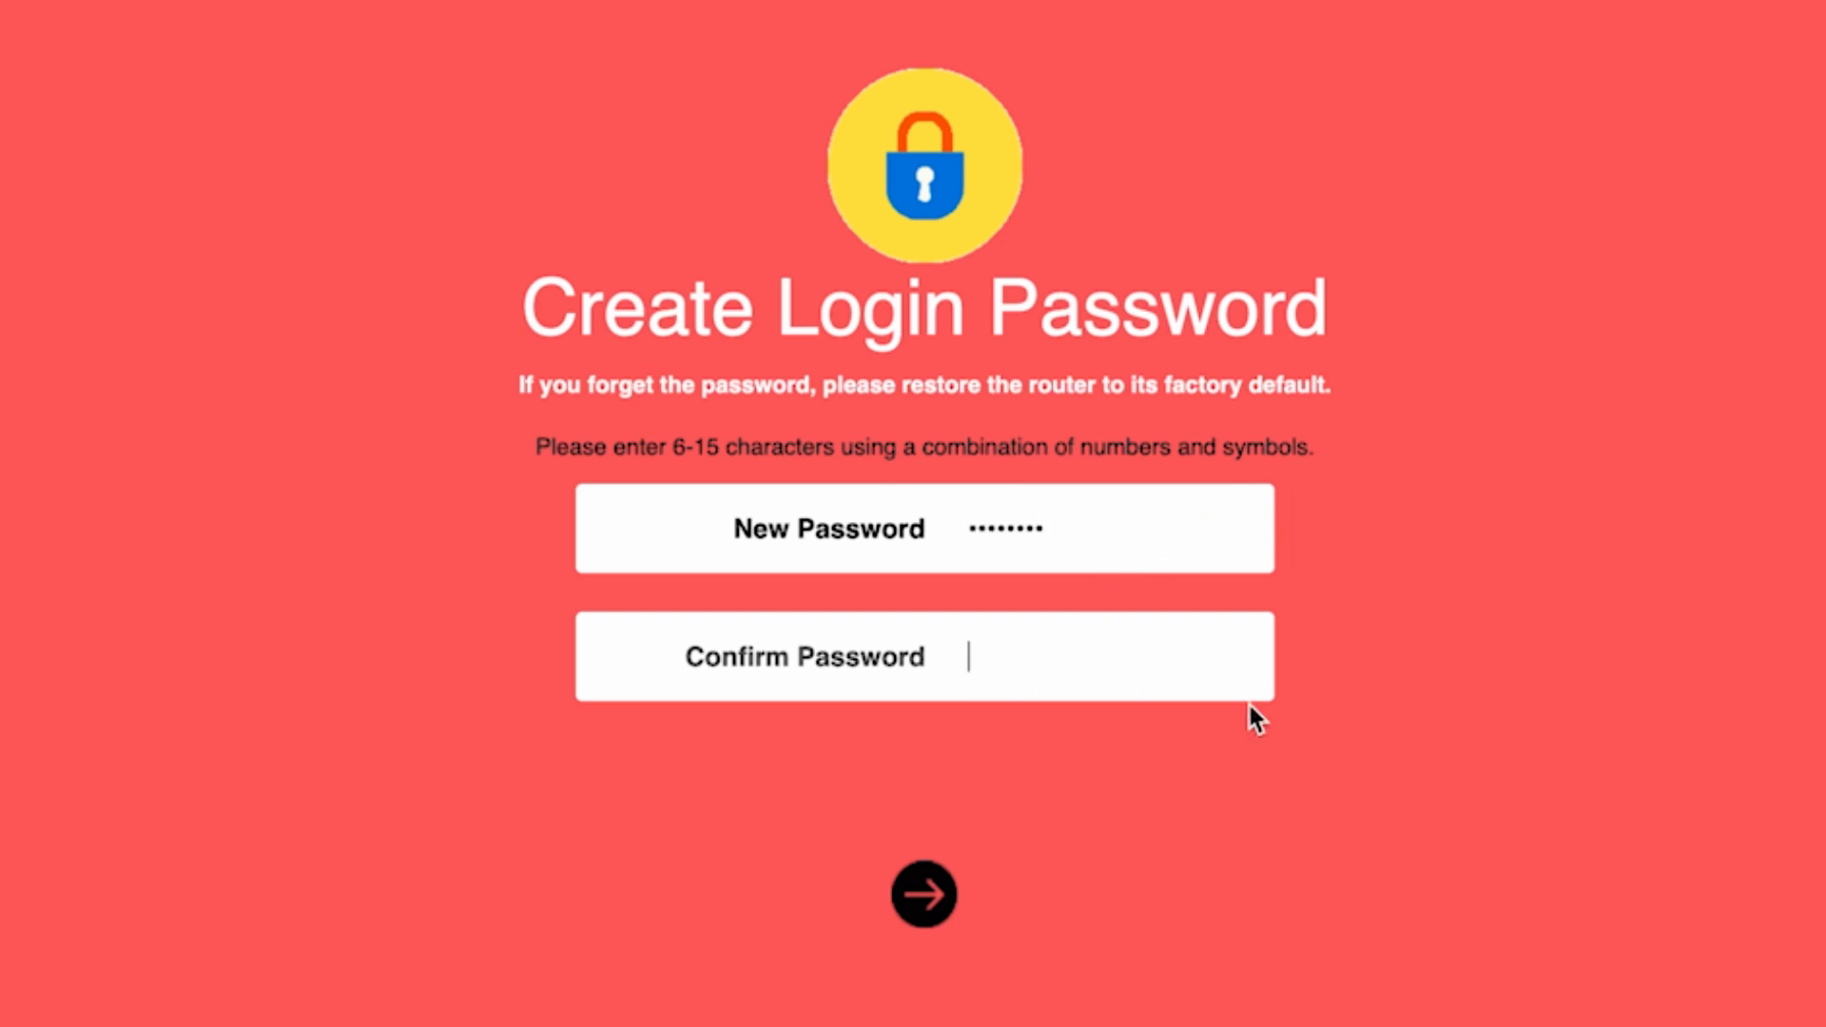
{"action": "type", "text": "password"}
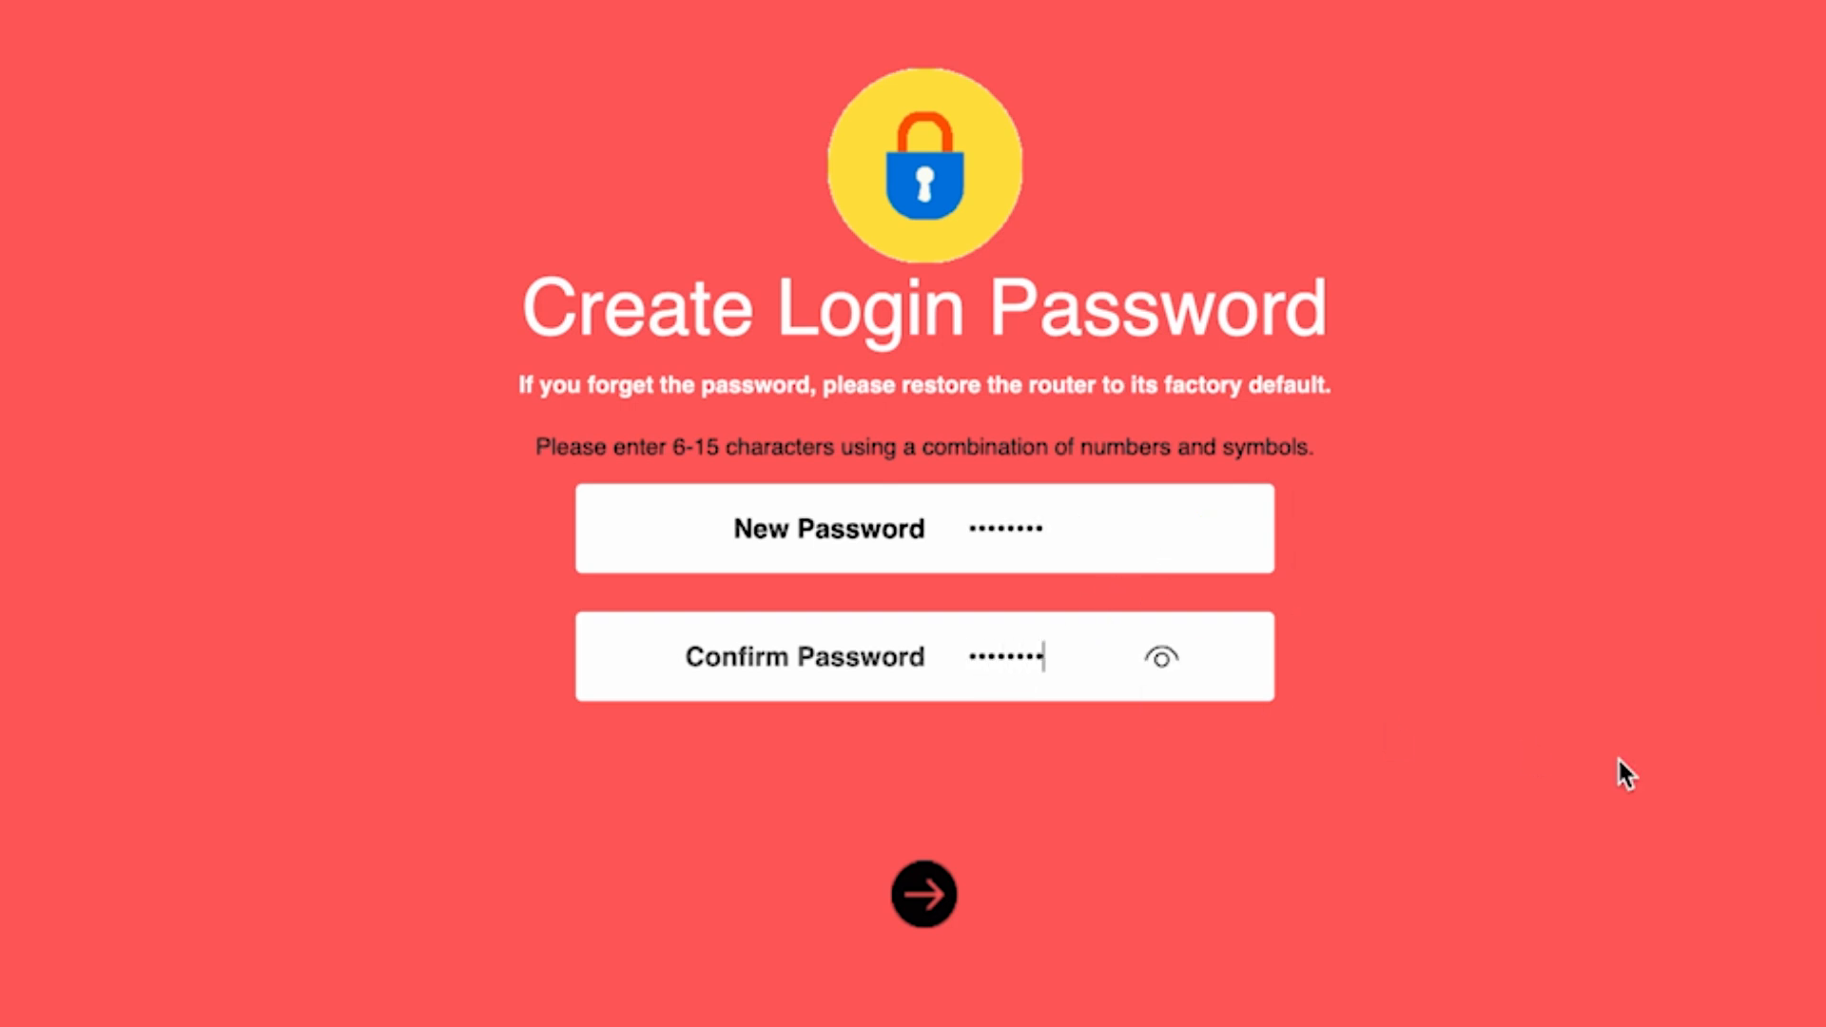
{"action": "left_click", "coordinate": [908, 902]}
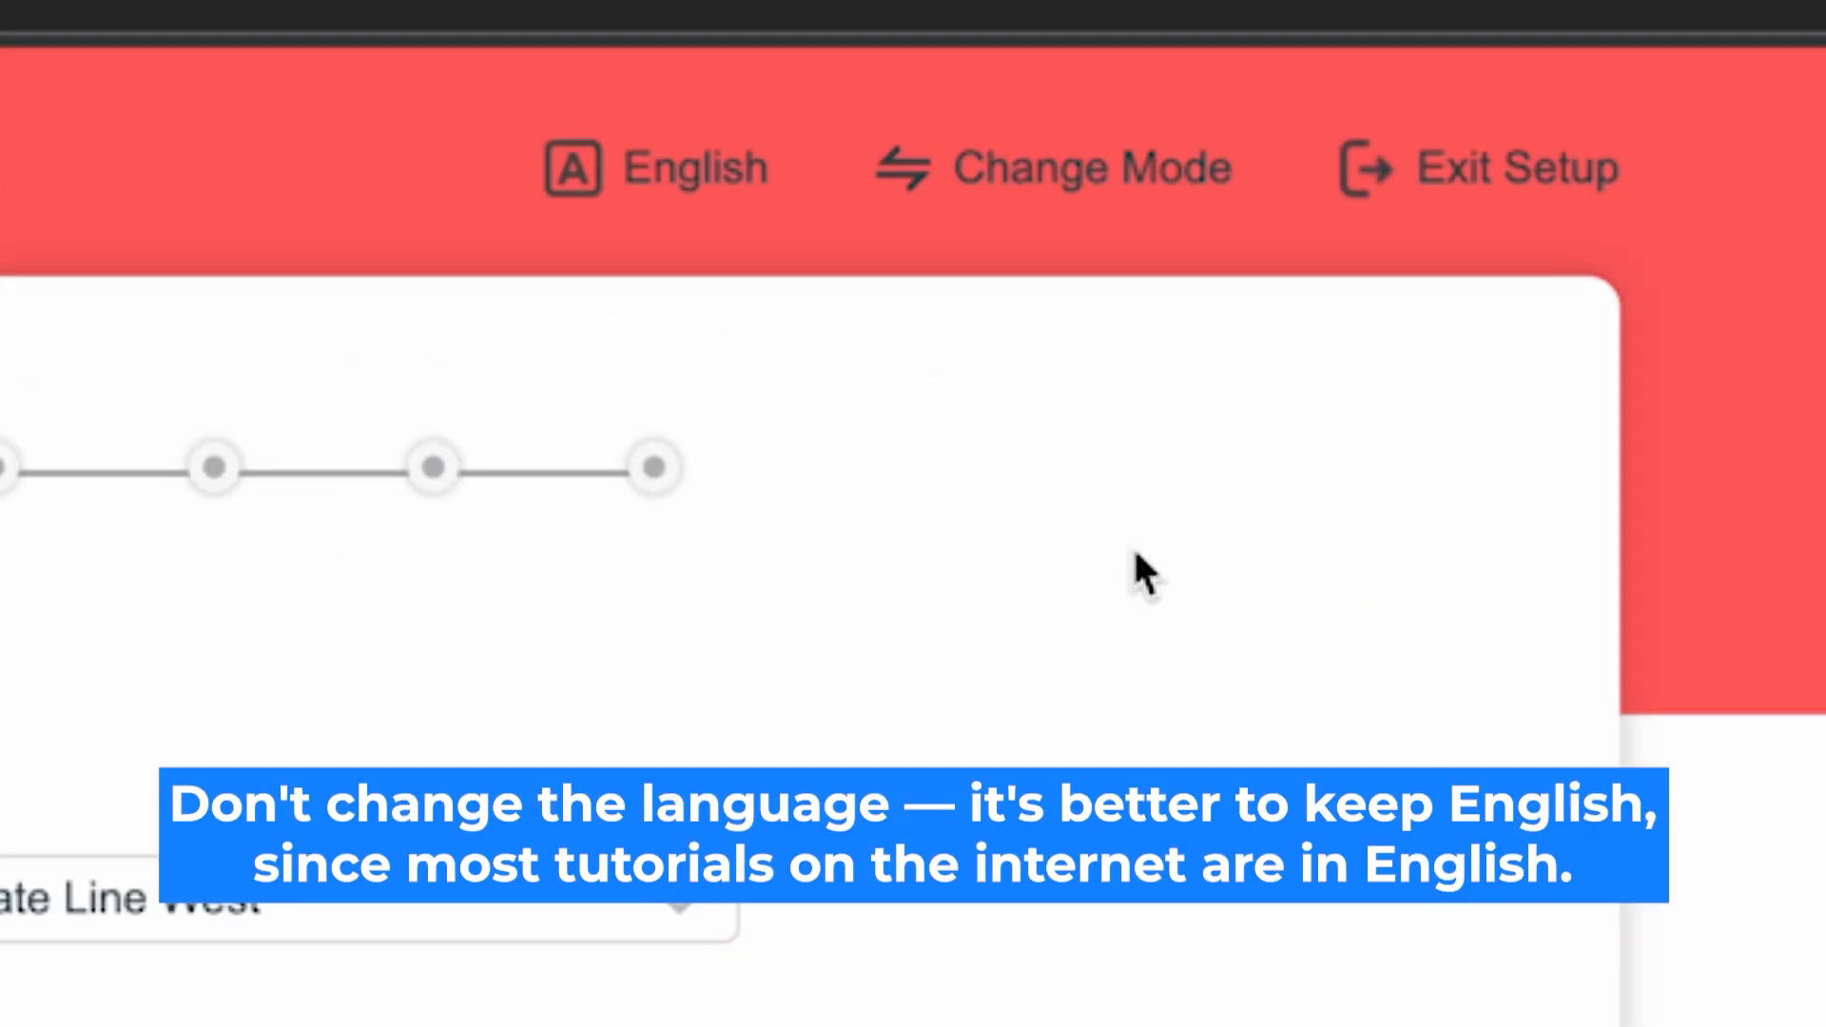
- Keep English as the setup language and confirm Router Mode as the operating mode
{"action": "left_click", "coordinate": [694, 169]}
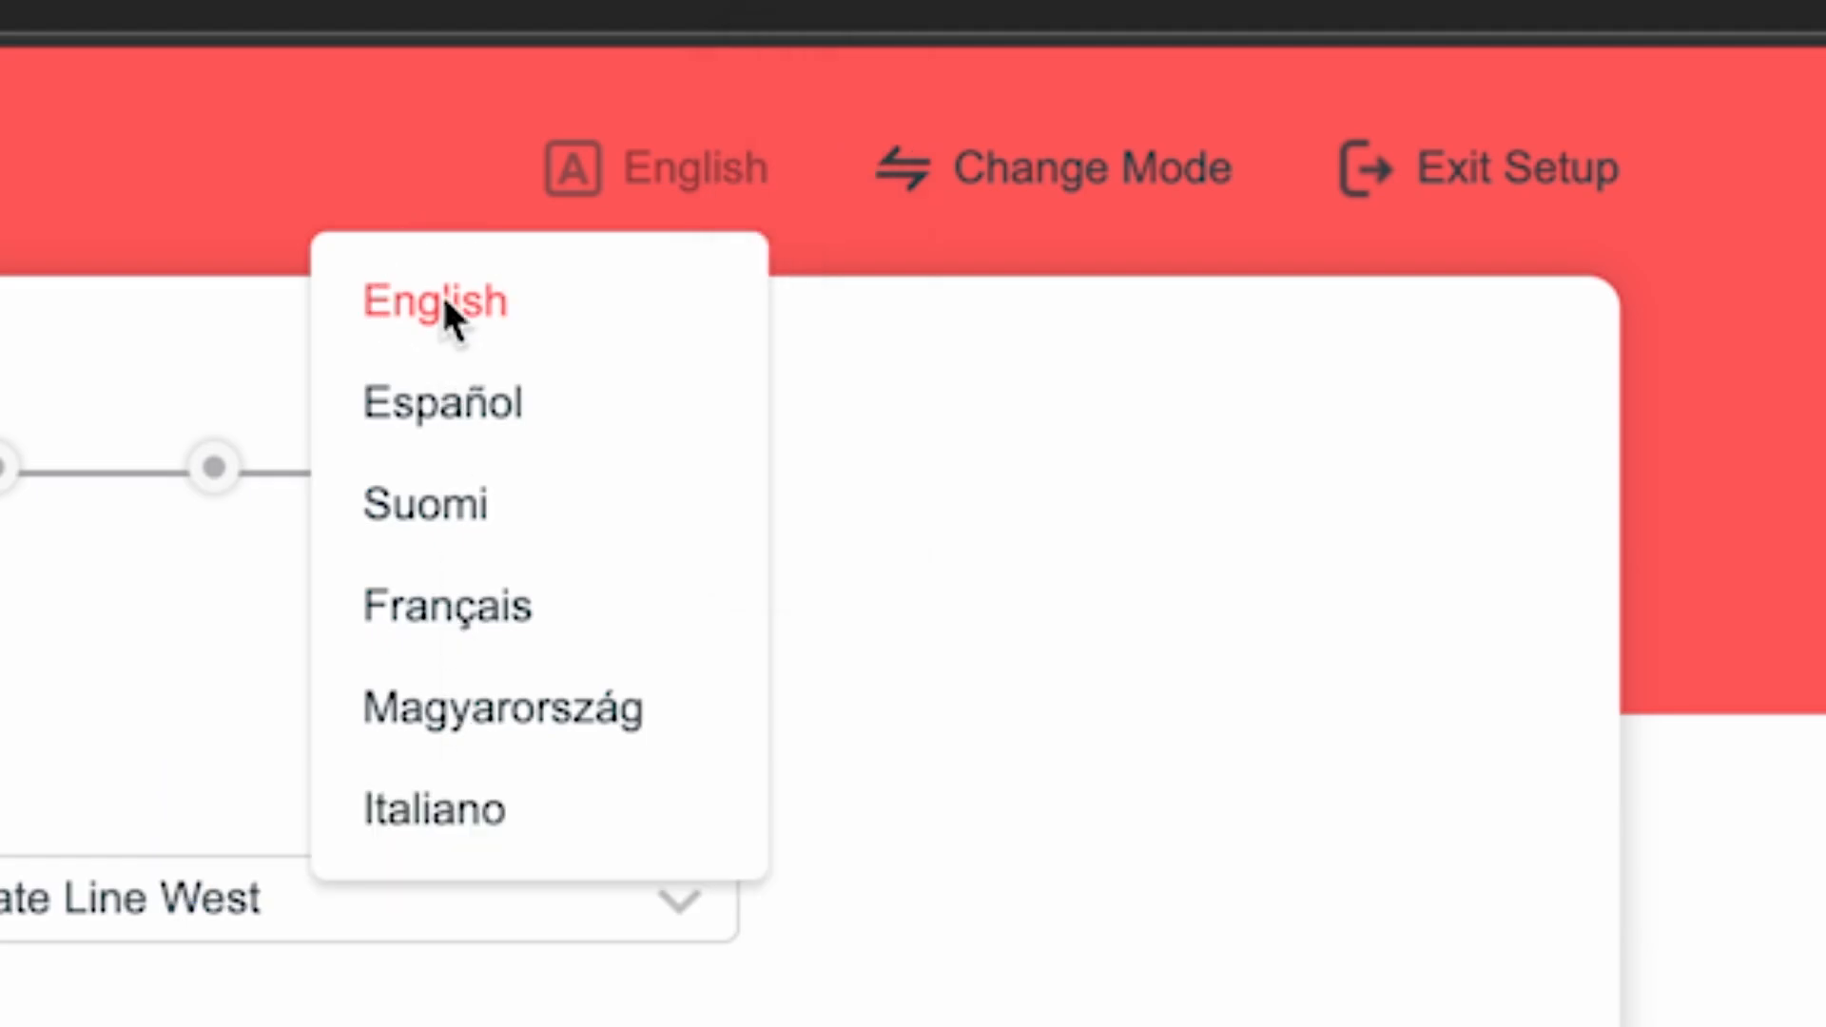
{"action": "left_click", "coordinate": [470, 299]}
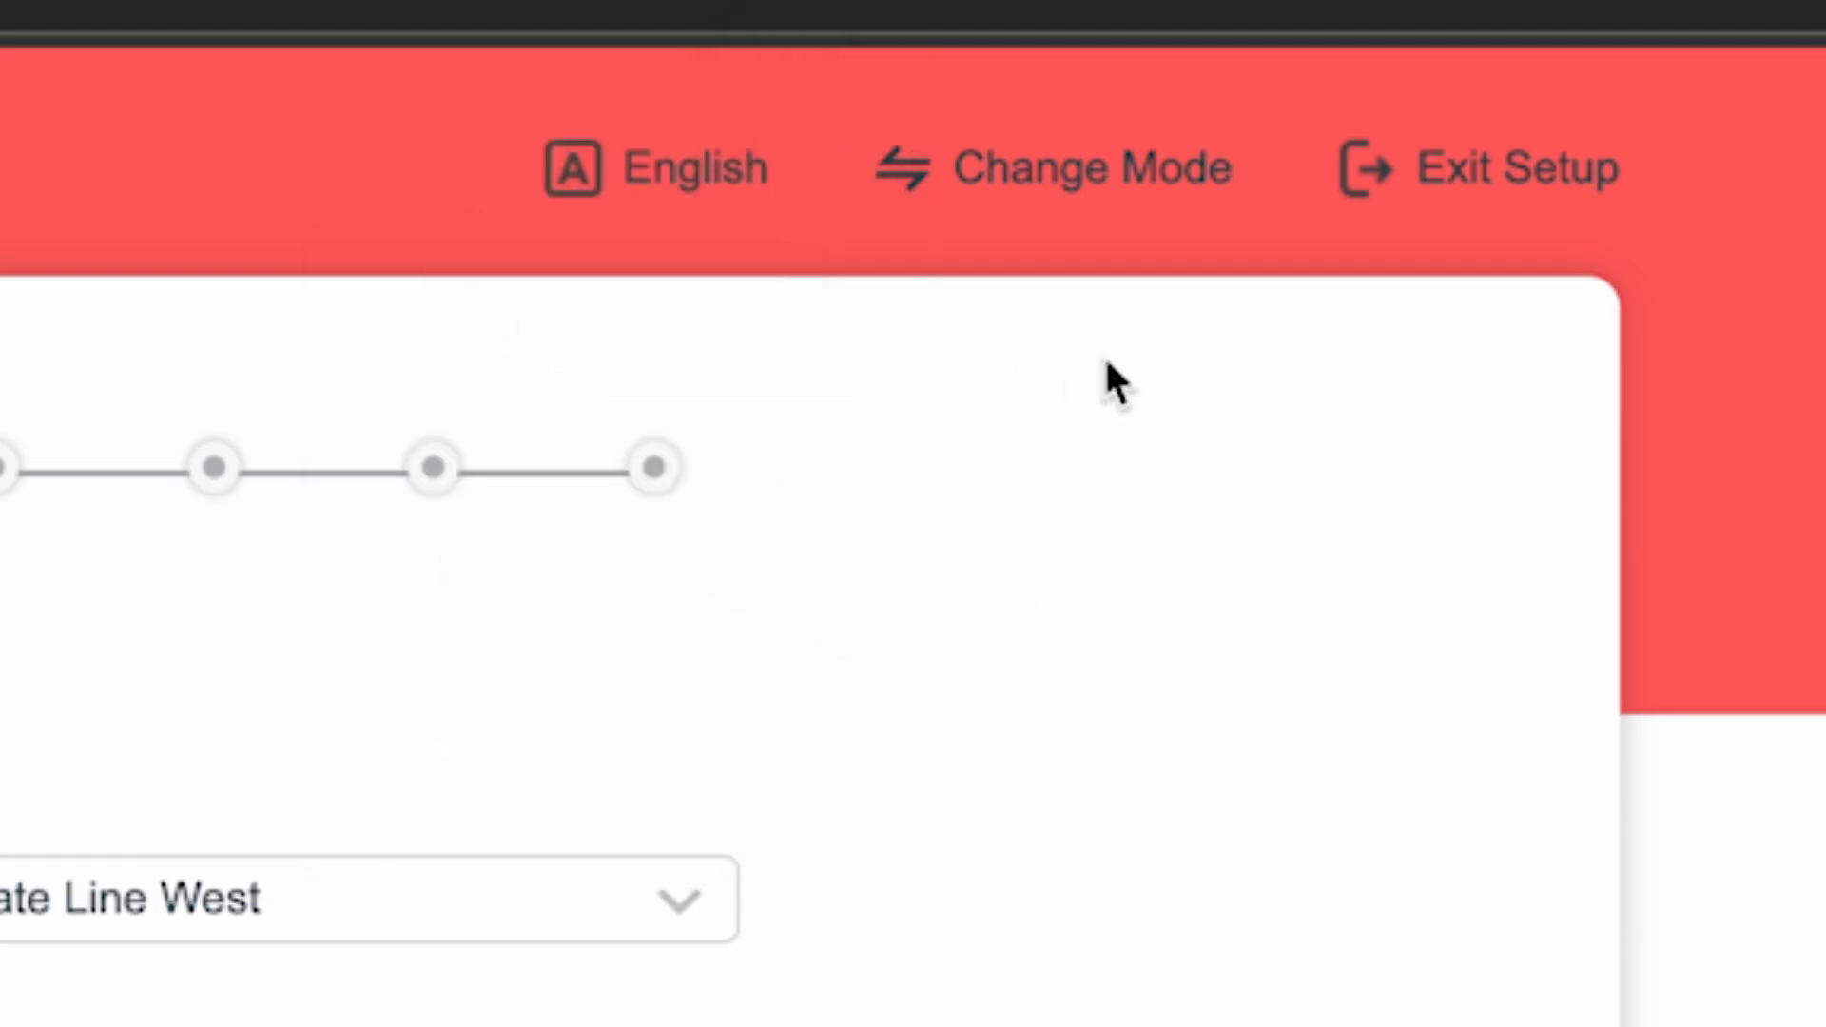
{"action": "left_click", "coordinate": [1098, 171]}
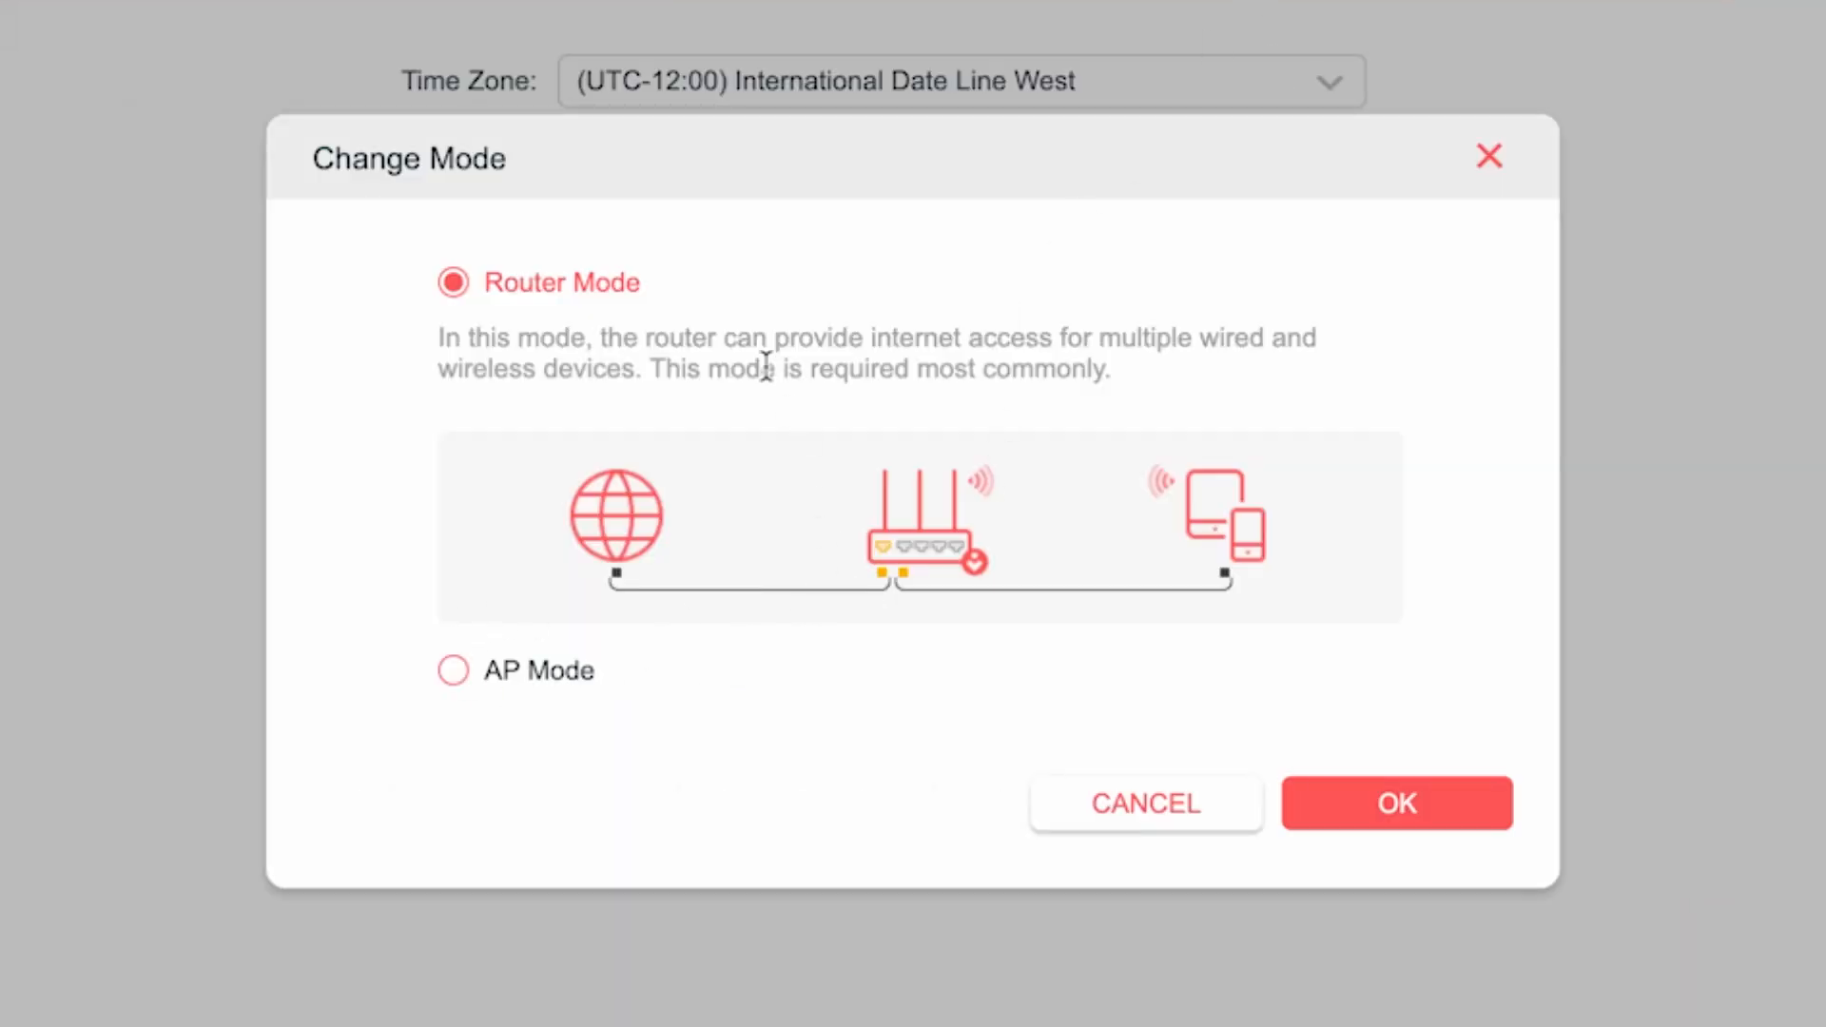
{"action": "left_click", "coordinate": [1384, 801]}
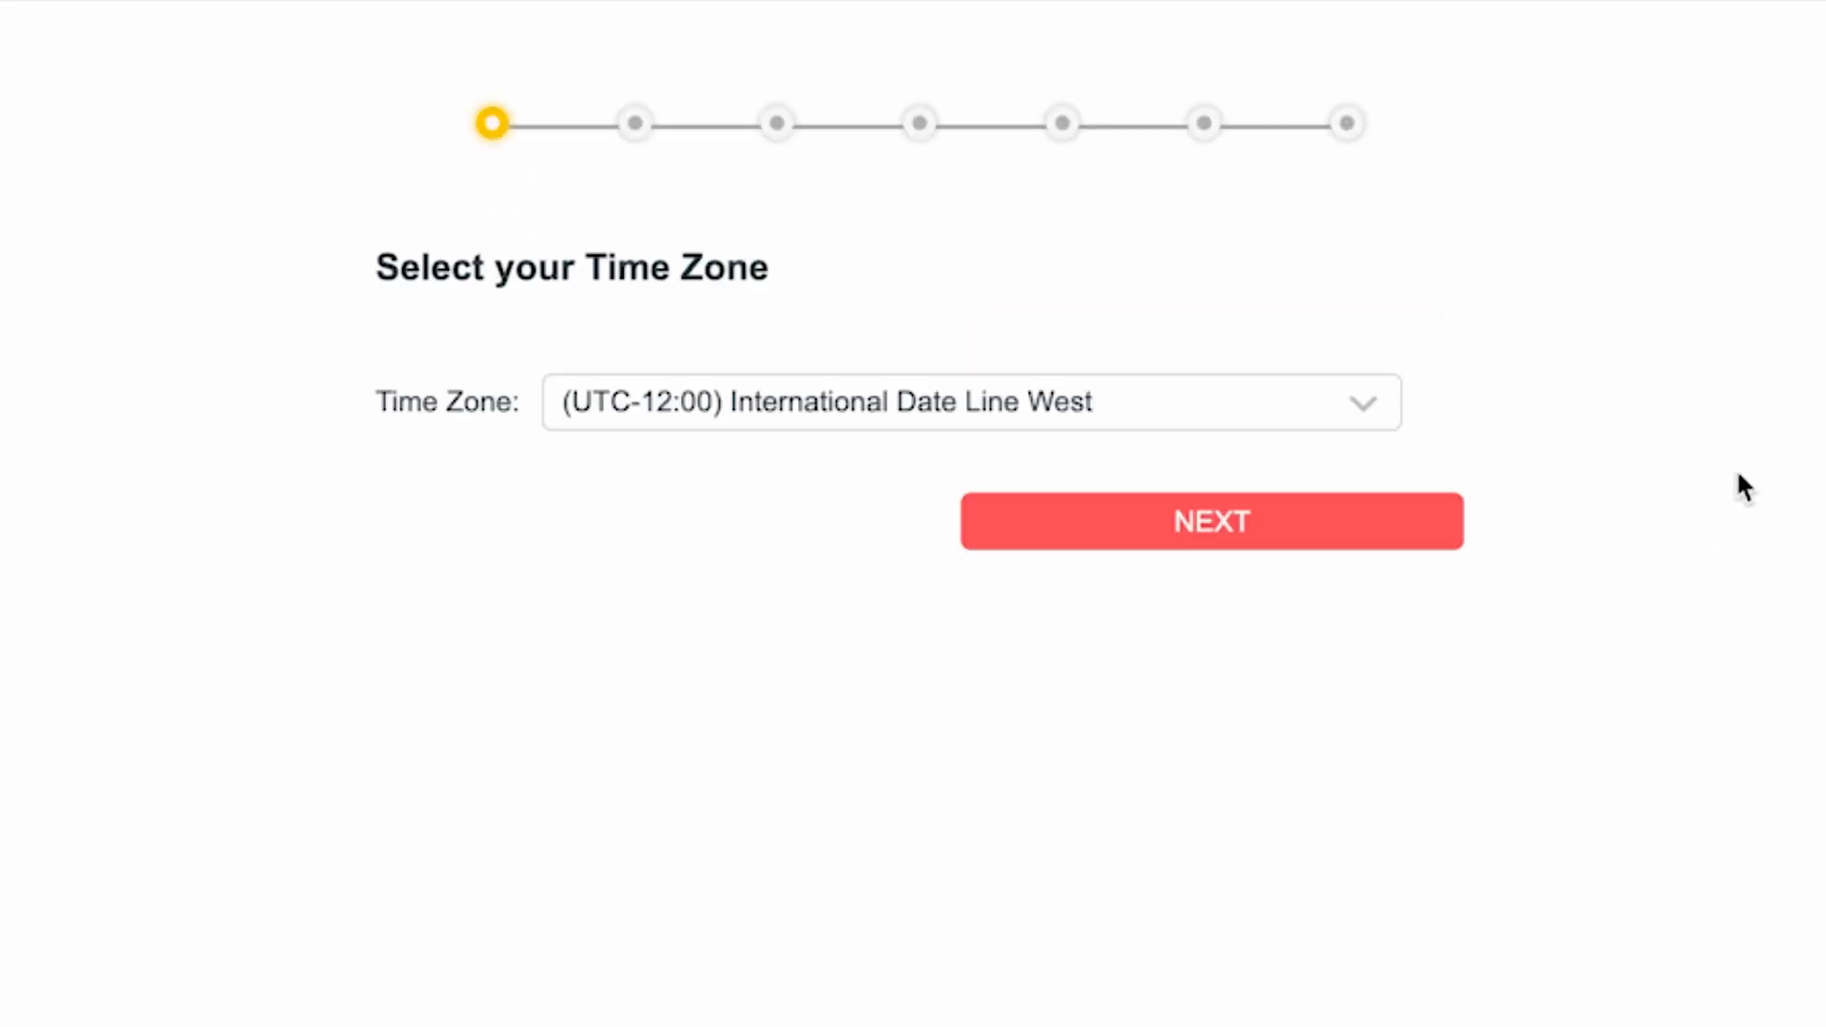
- Select the (UTC-12:00) International Date Line West time zone and continue the setup
{"action": "left_click", "coordinate": [1318, 405]}
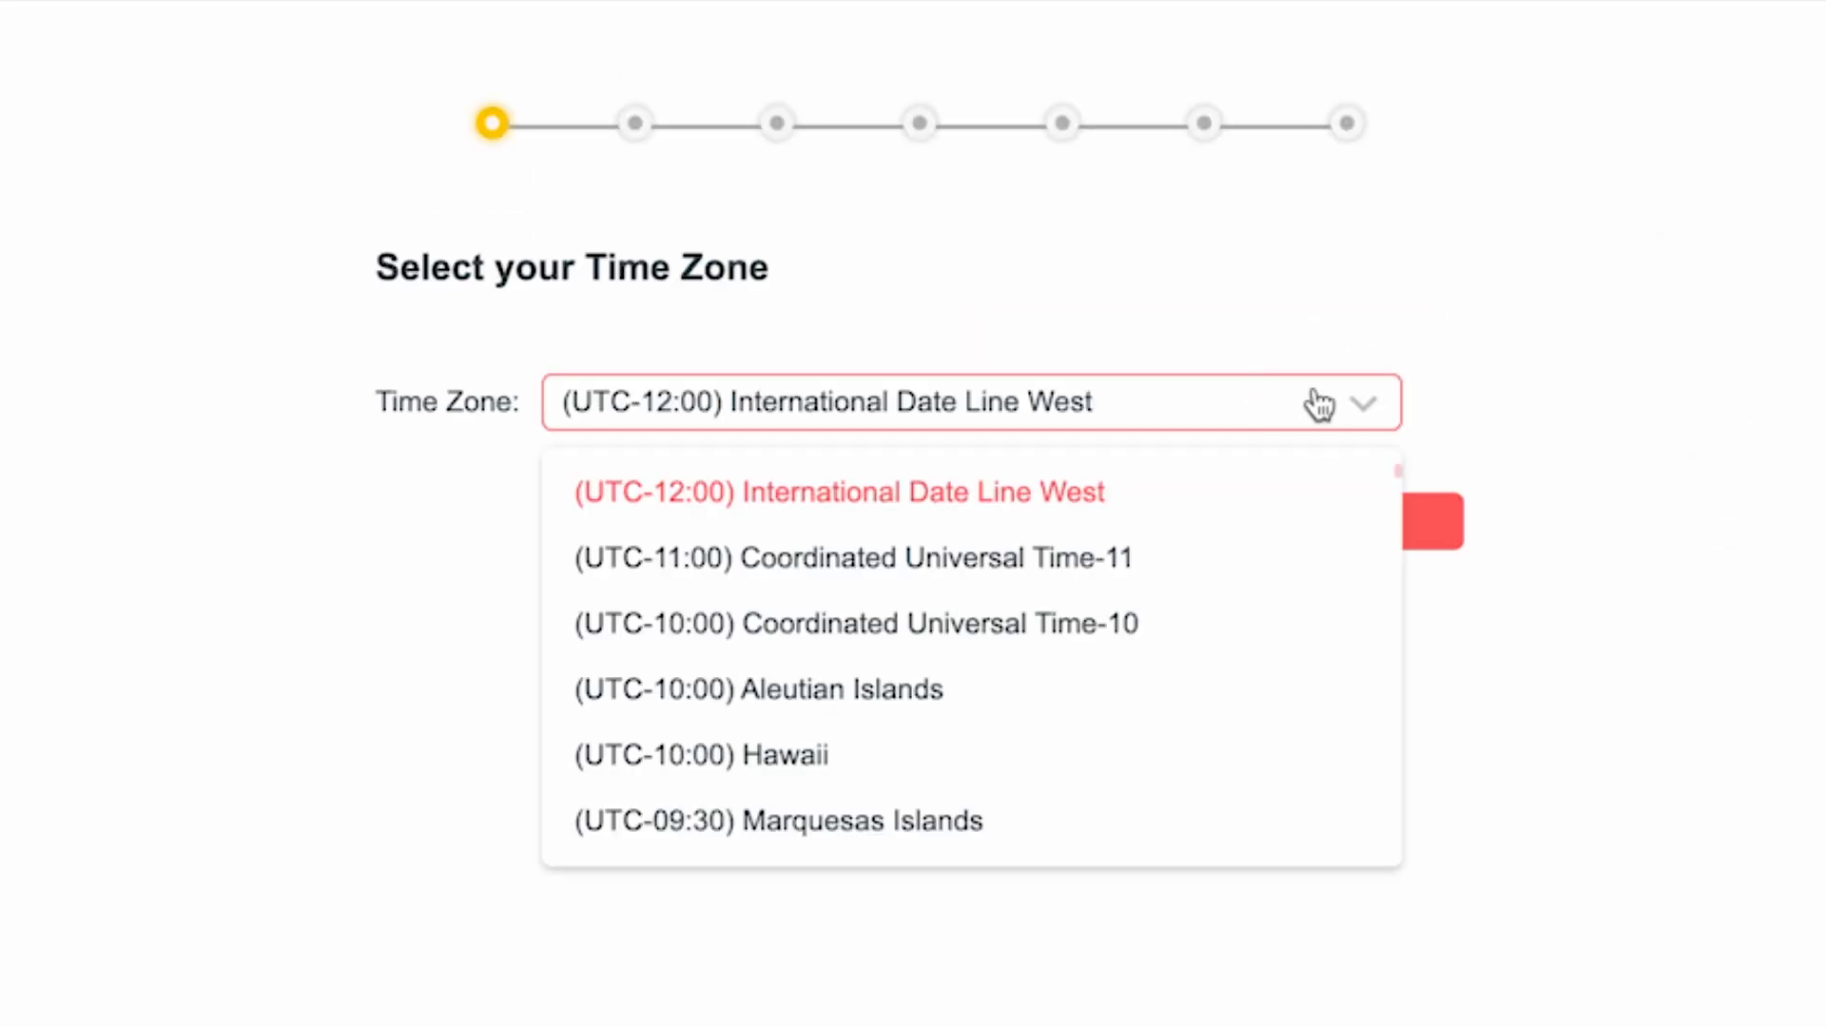
{"action": "scroll", "coordinate": [1031, 665], "scroll_direction": "down", "scroll_amount": 15}
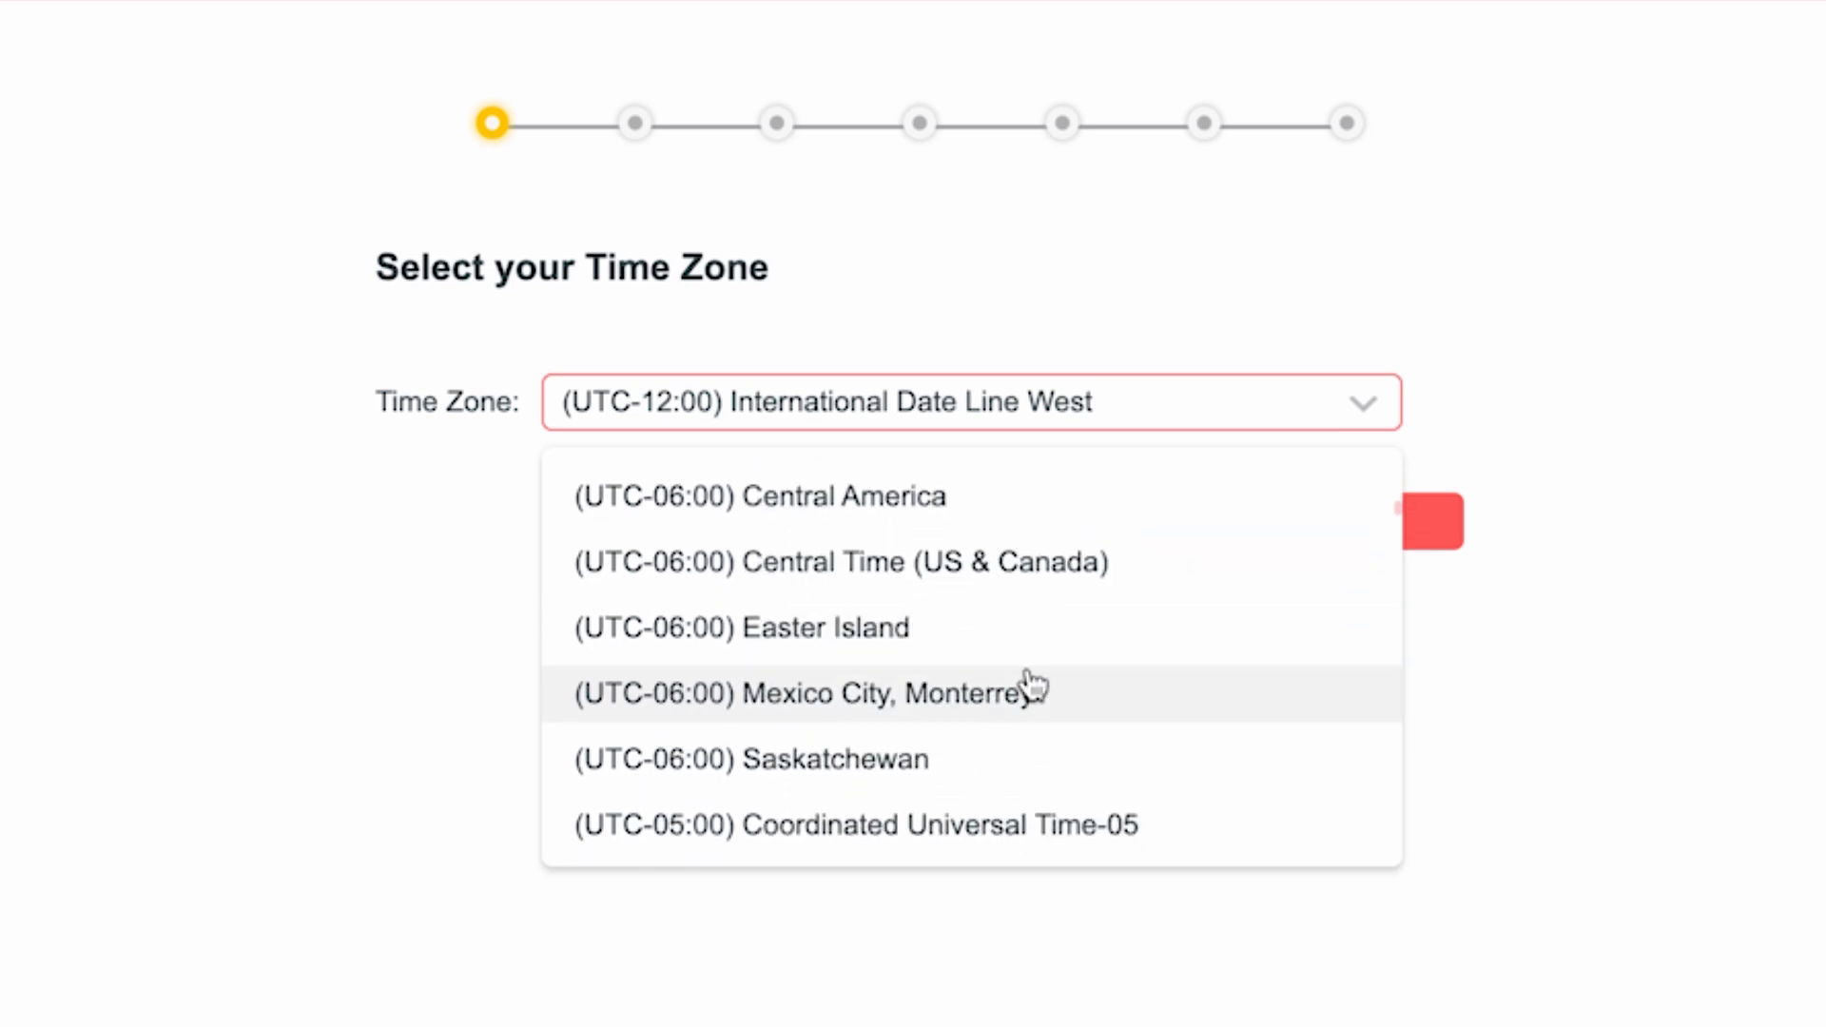
{"action": "scroll", "coordinate": [1051, 767], "scroll_direction": "up", "scroll_amount": 15}
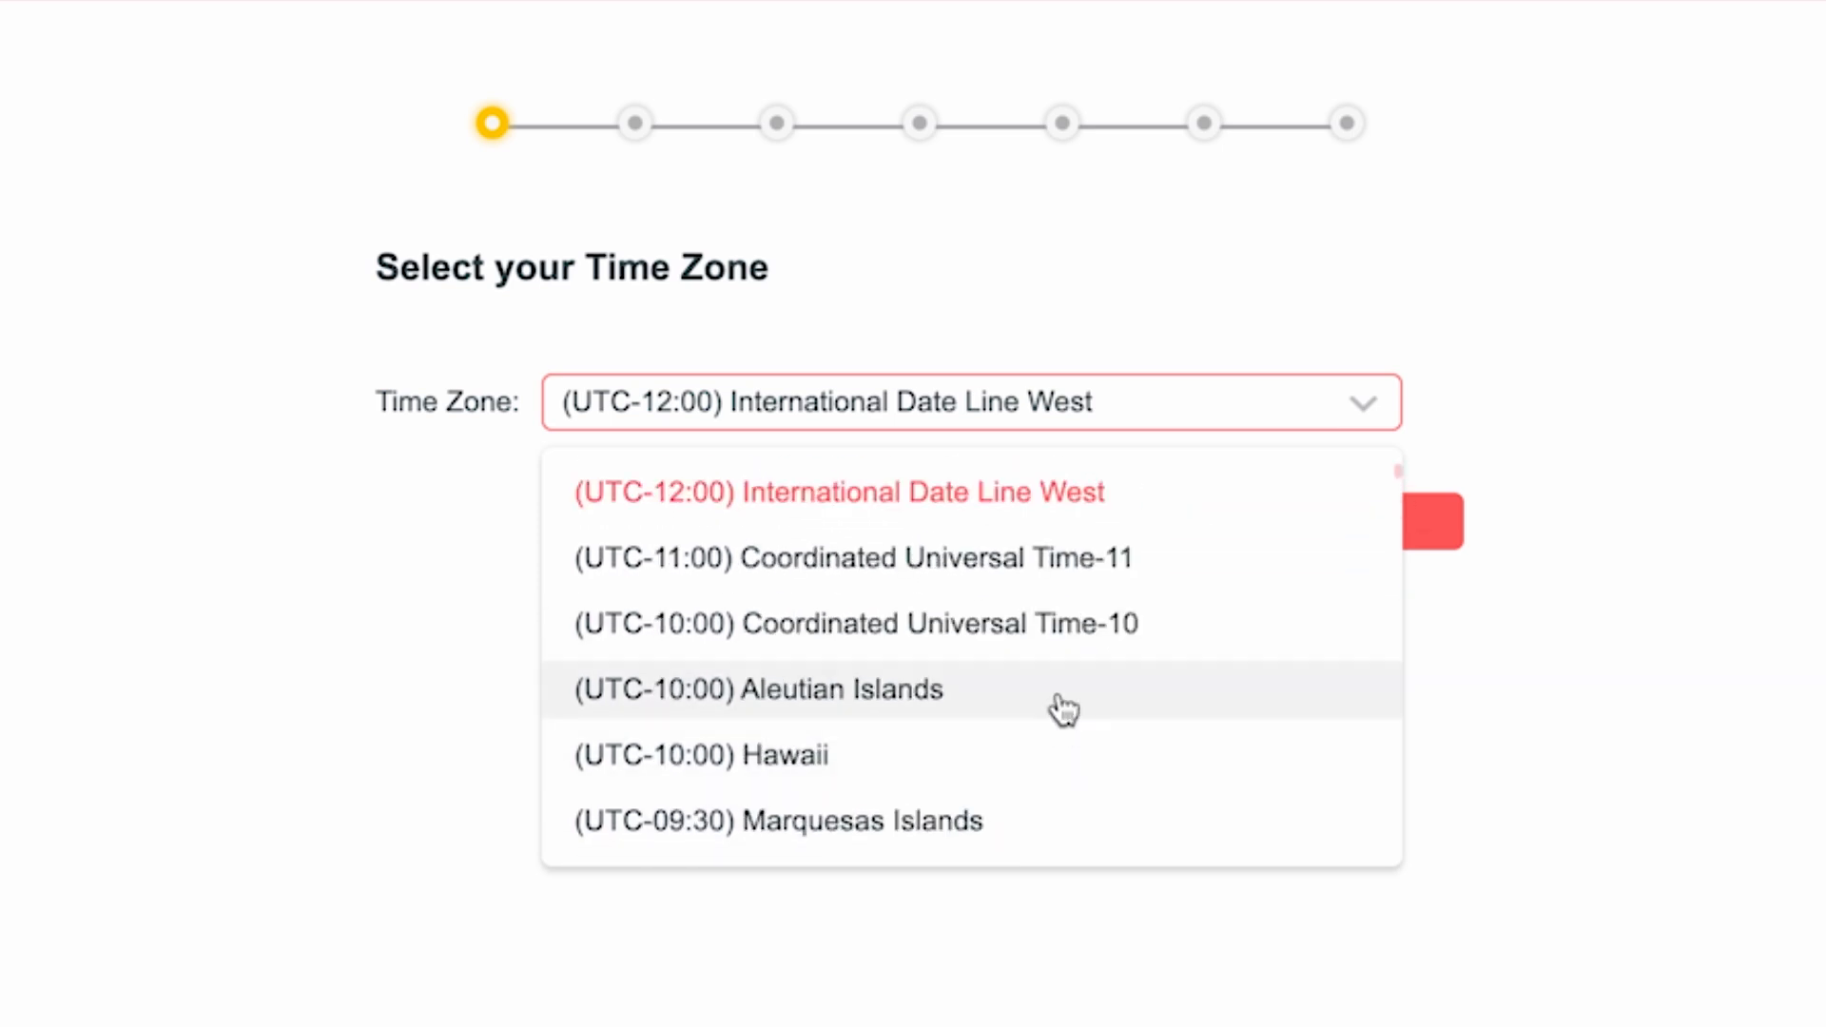
{"action": "left_click", "coordinate": [1035, 499]}
{"action": "left_click", "coordinate": [1215, 522]}
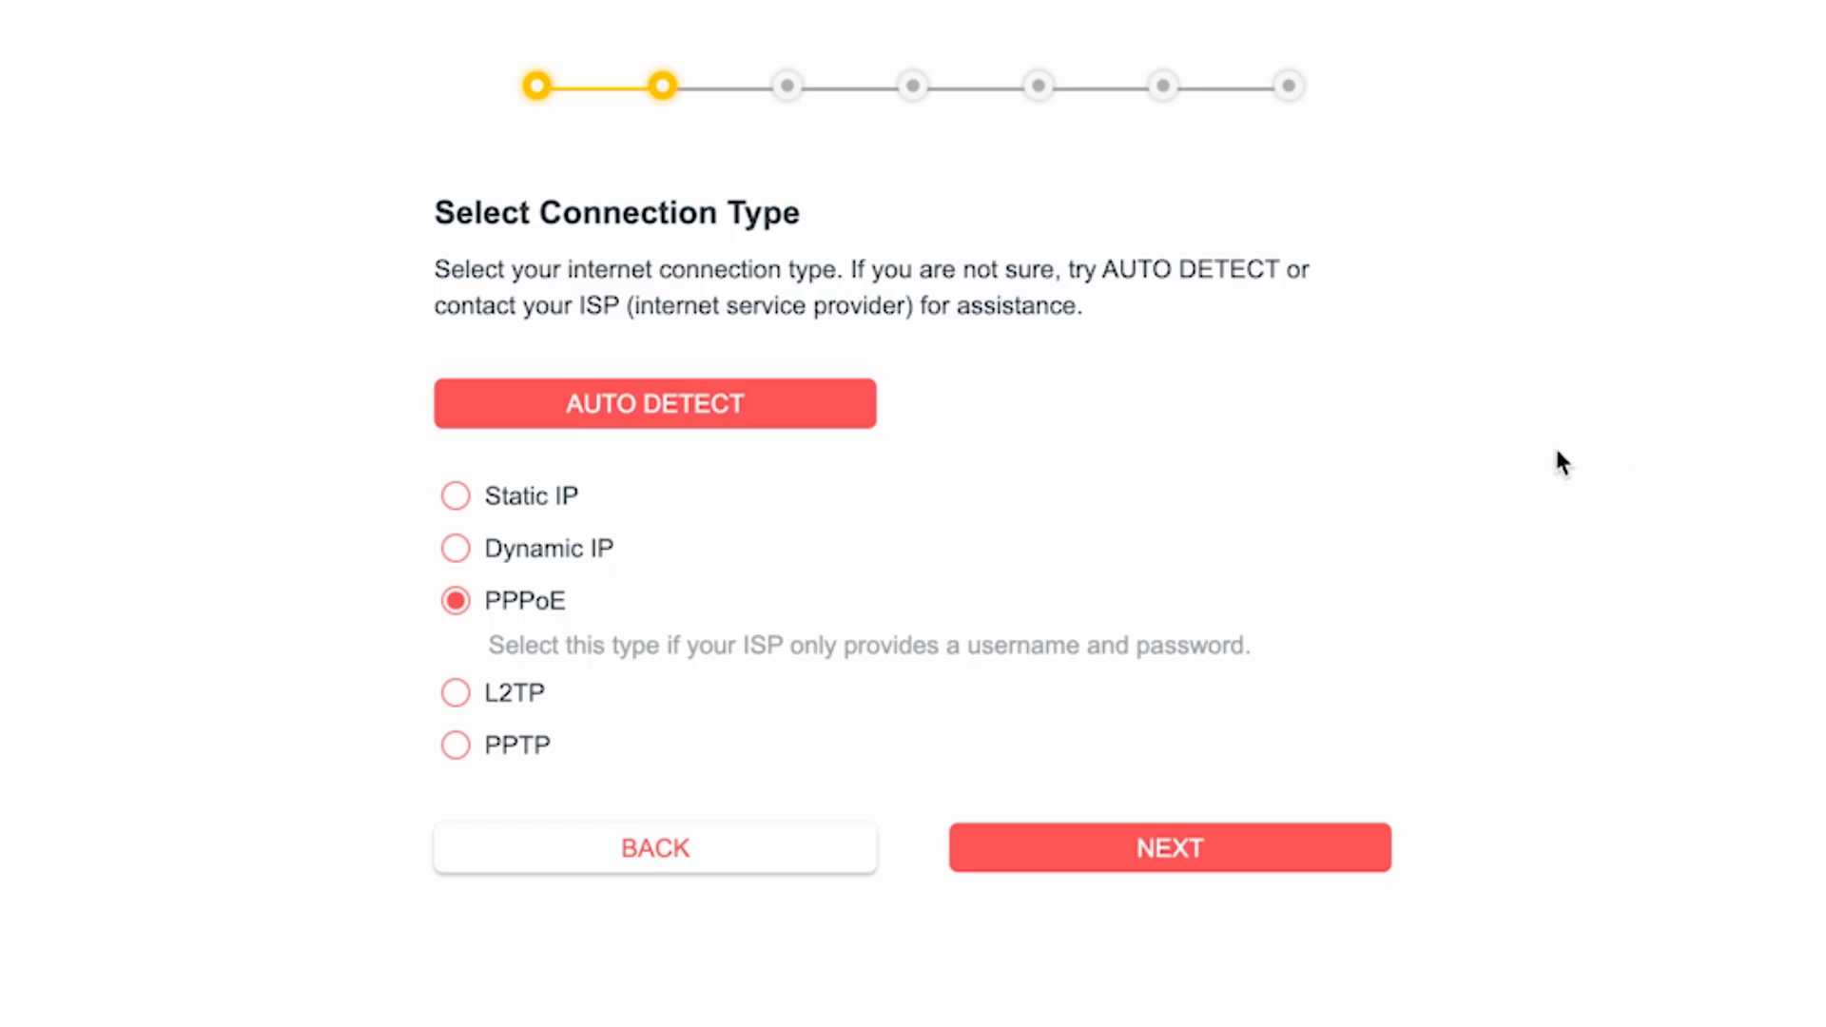
- Auto-detect the internet connection type and continue with the default router MAC address
{"action": "left_click", "coordinate": [671, 428]}
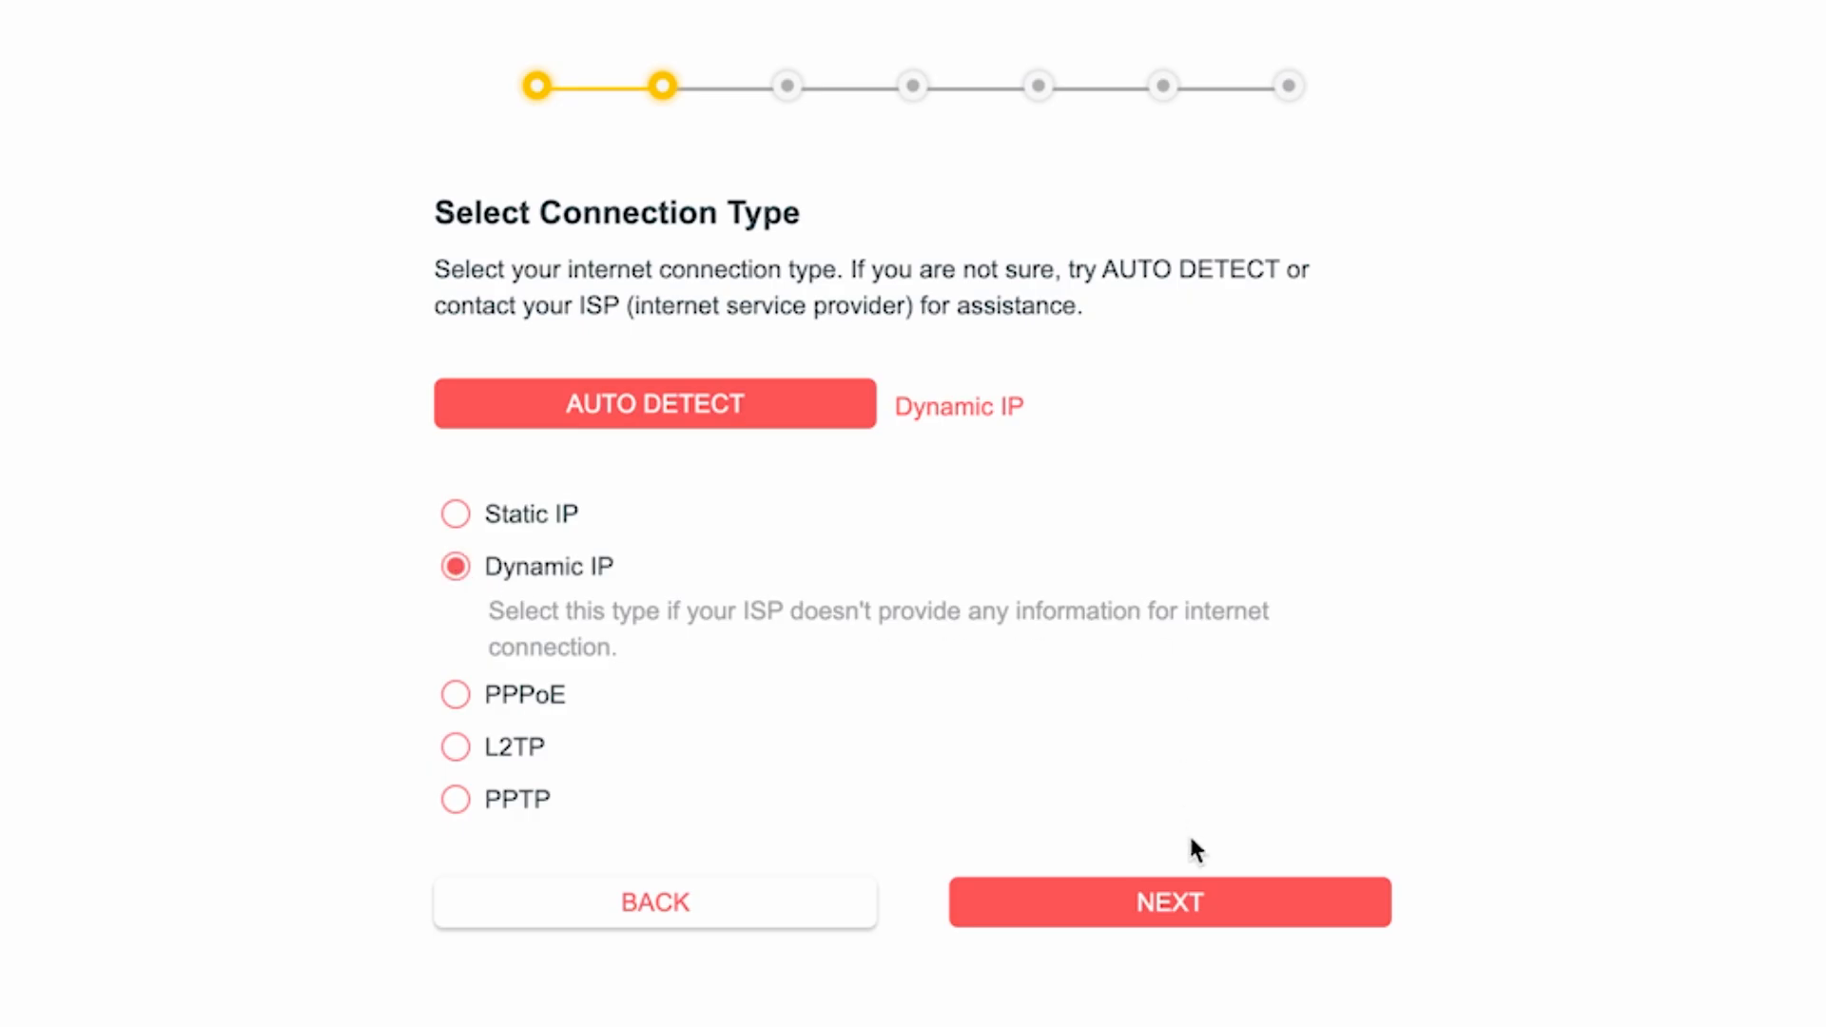
{"action": "left_click", "coordinate": [1189, 915]}
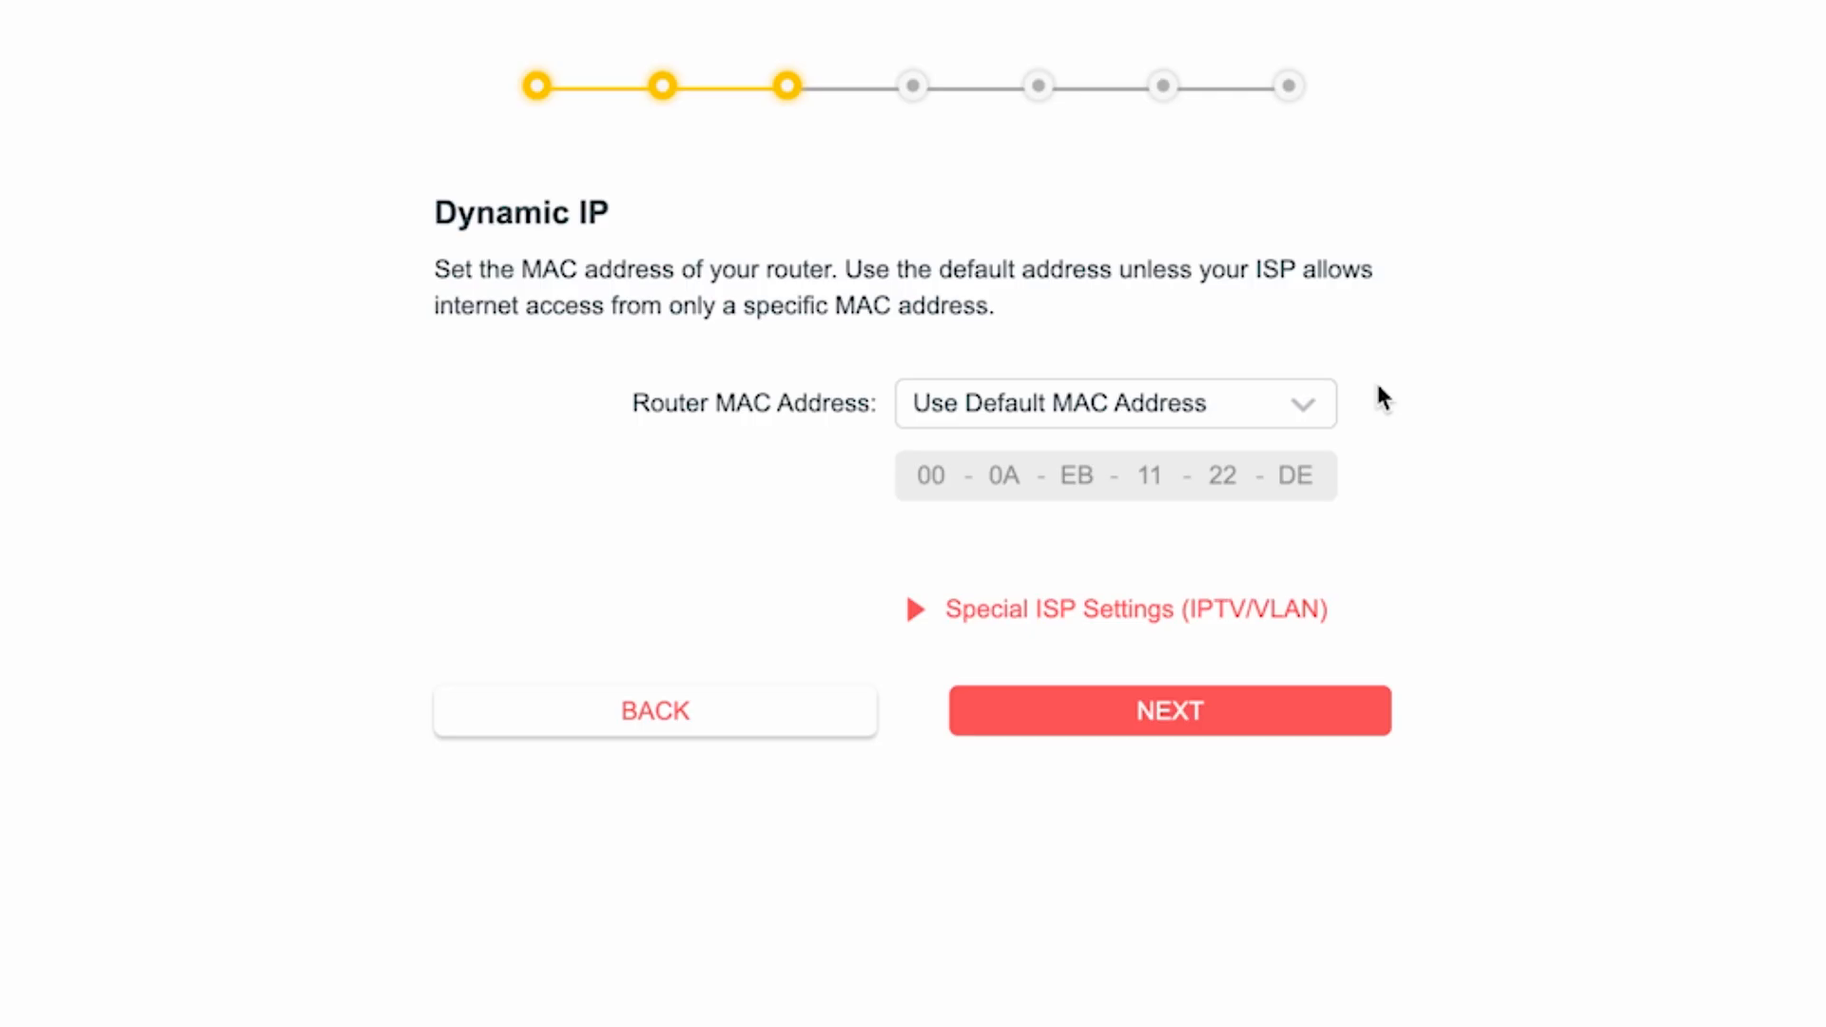
{"action": "left_click", "coordinate": [1172, 711]}
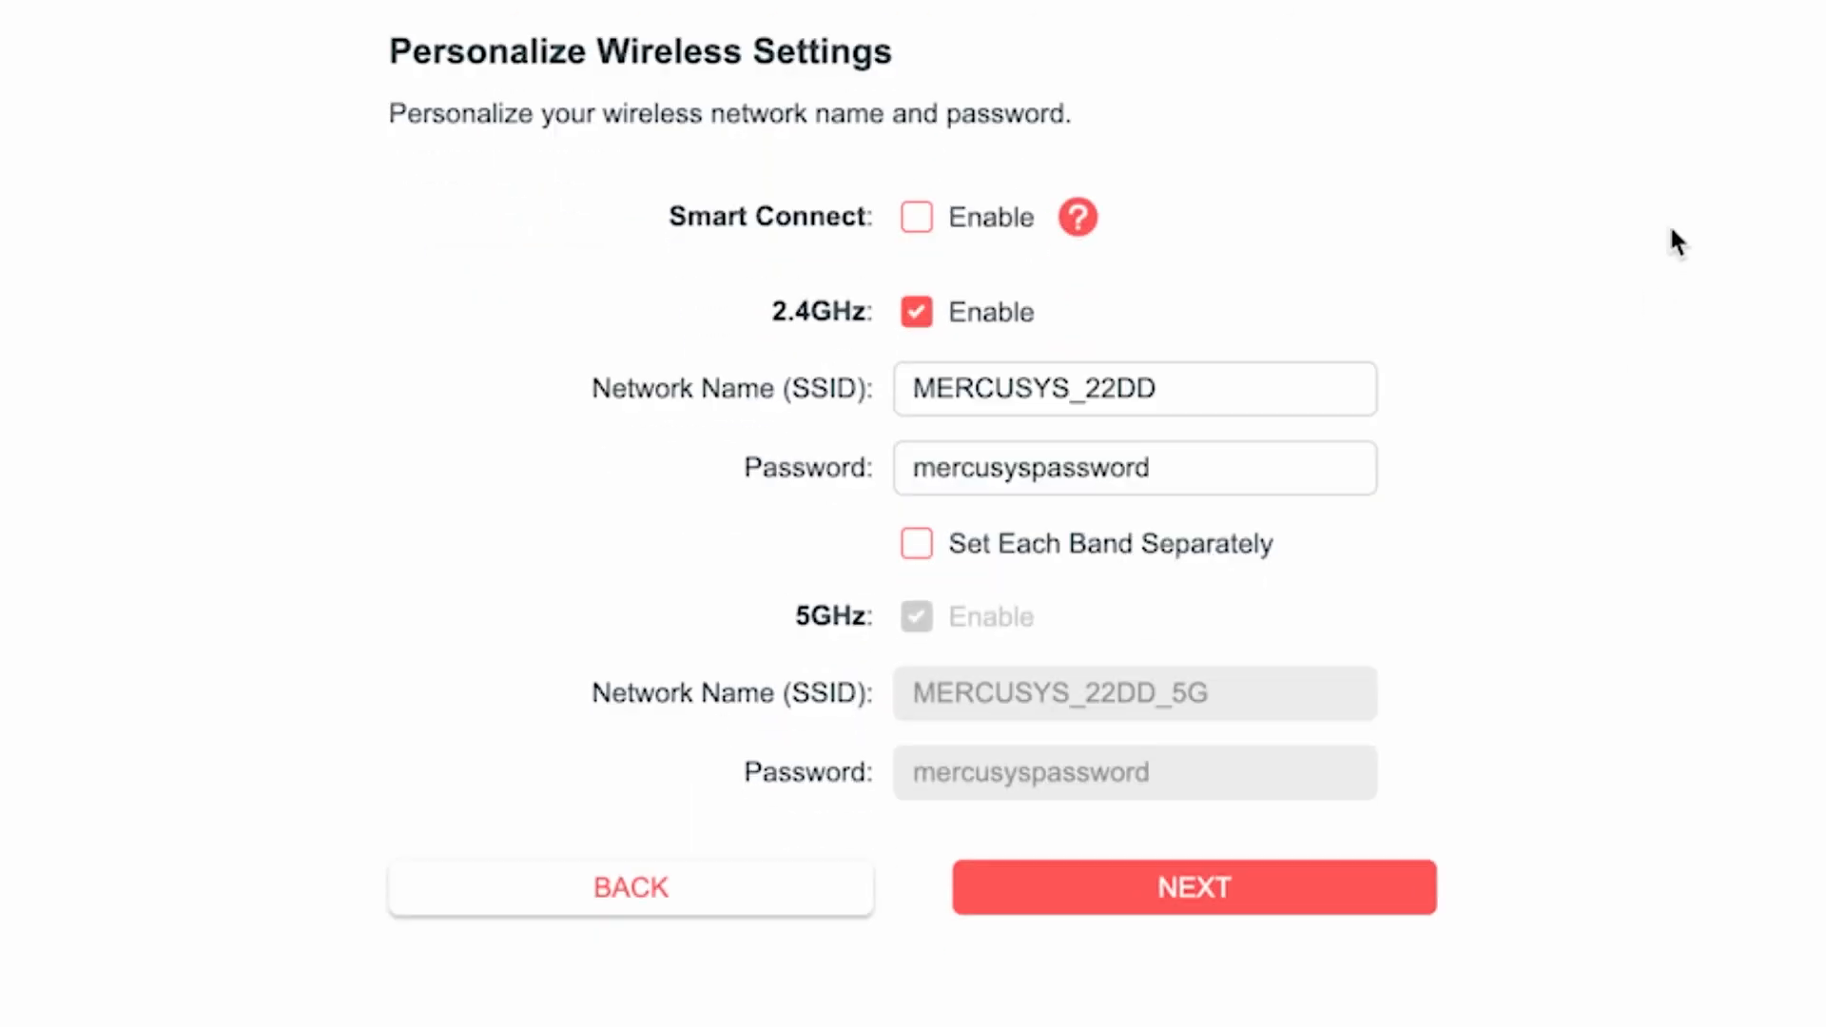
- Shorten the 2.4GHz network name to MERCUSYS
{"action": "left_click", "coordinate": [1086, 391]}
{"action": "left_click_drag", "start_coordinate": [1086, 391], "coordinate": [1232, 391]}
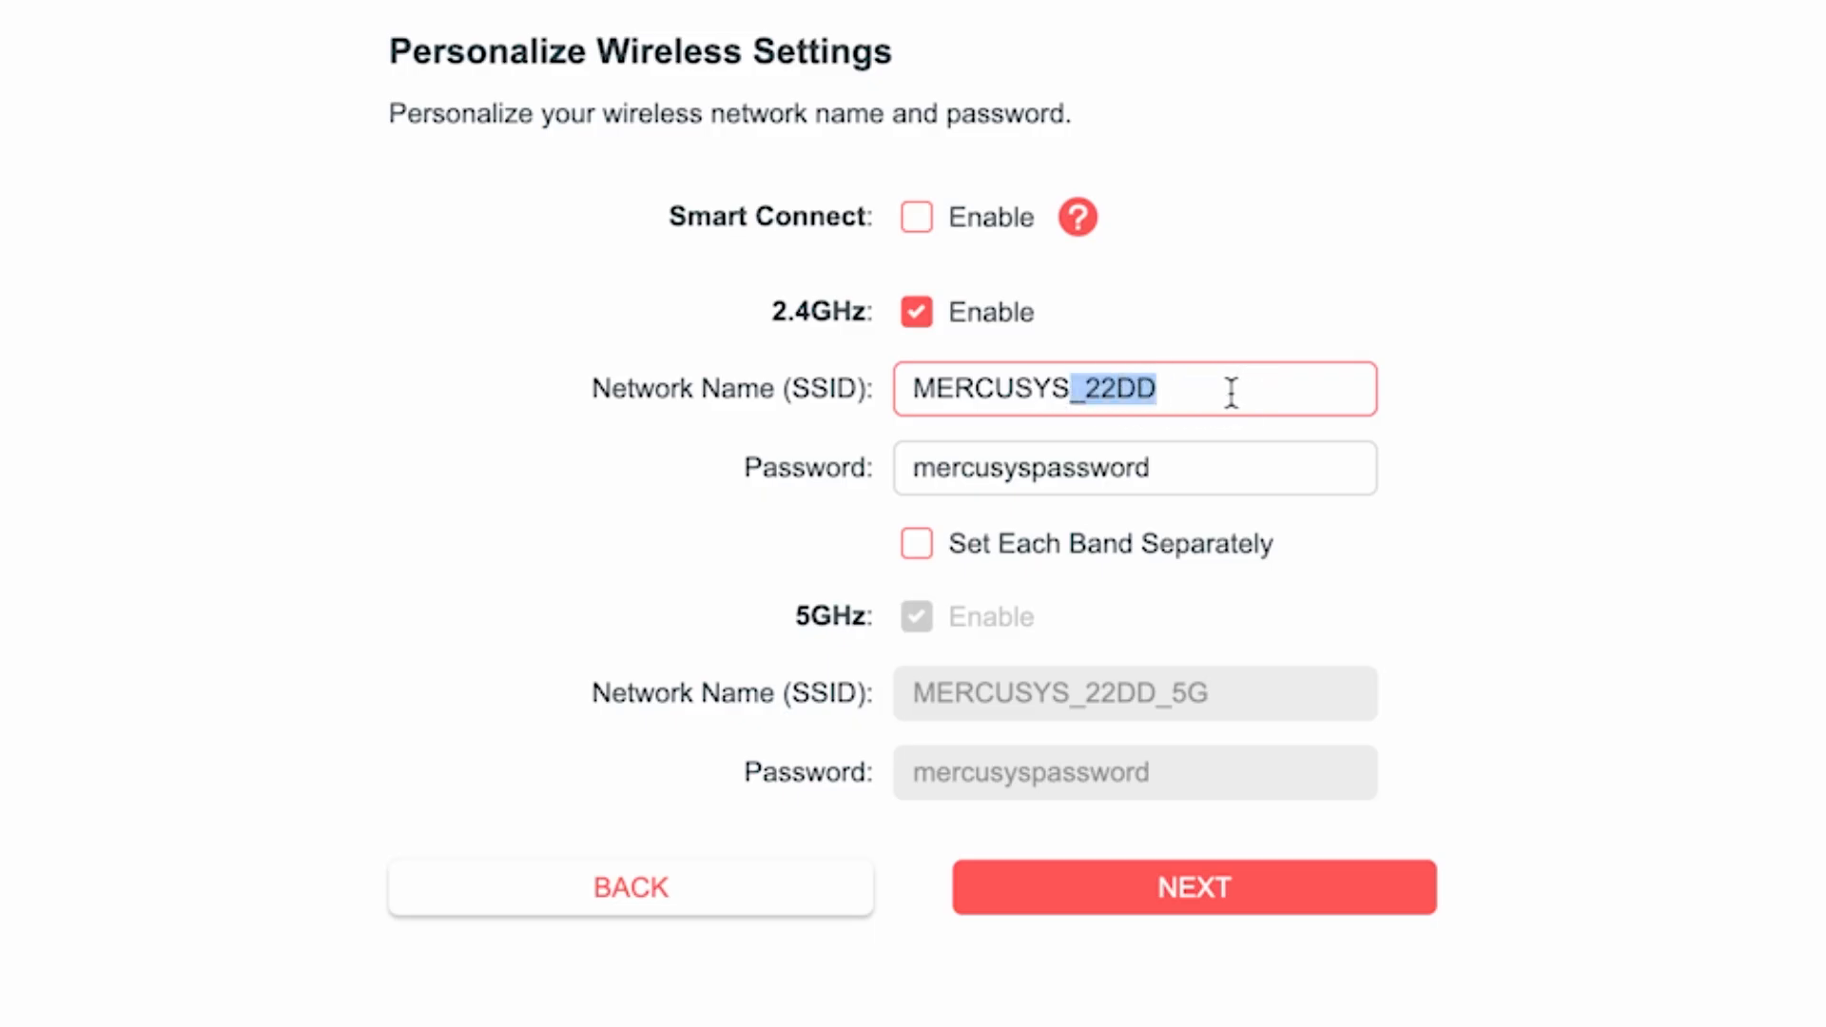
{"action": "key", "text": "BackSpace"}
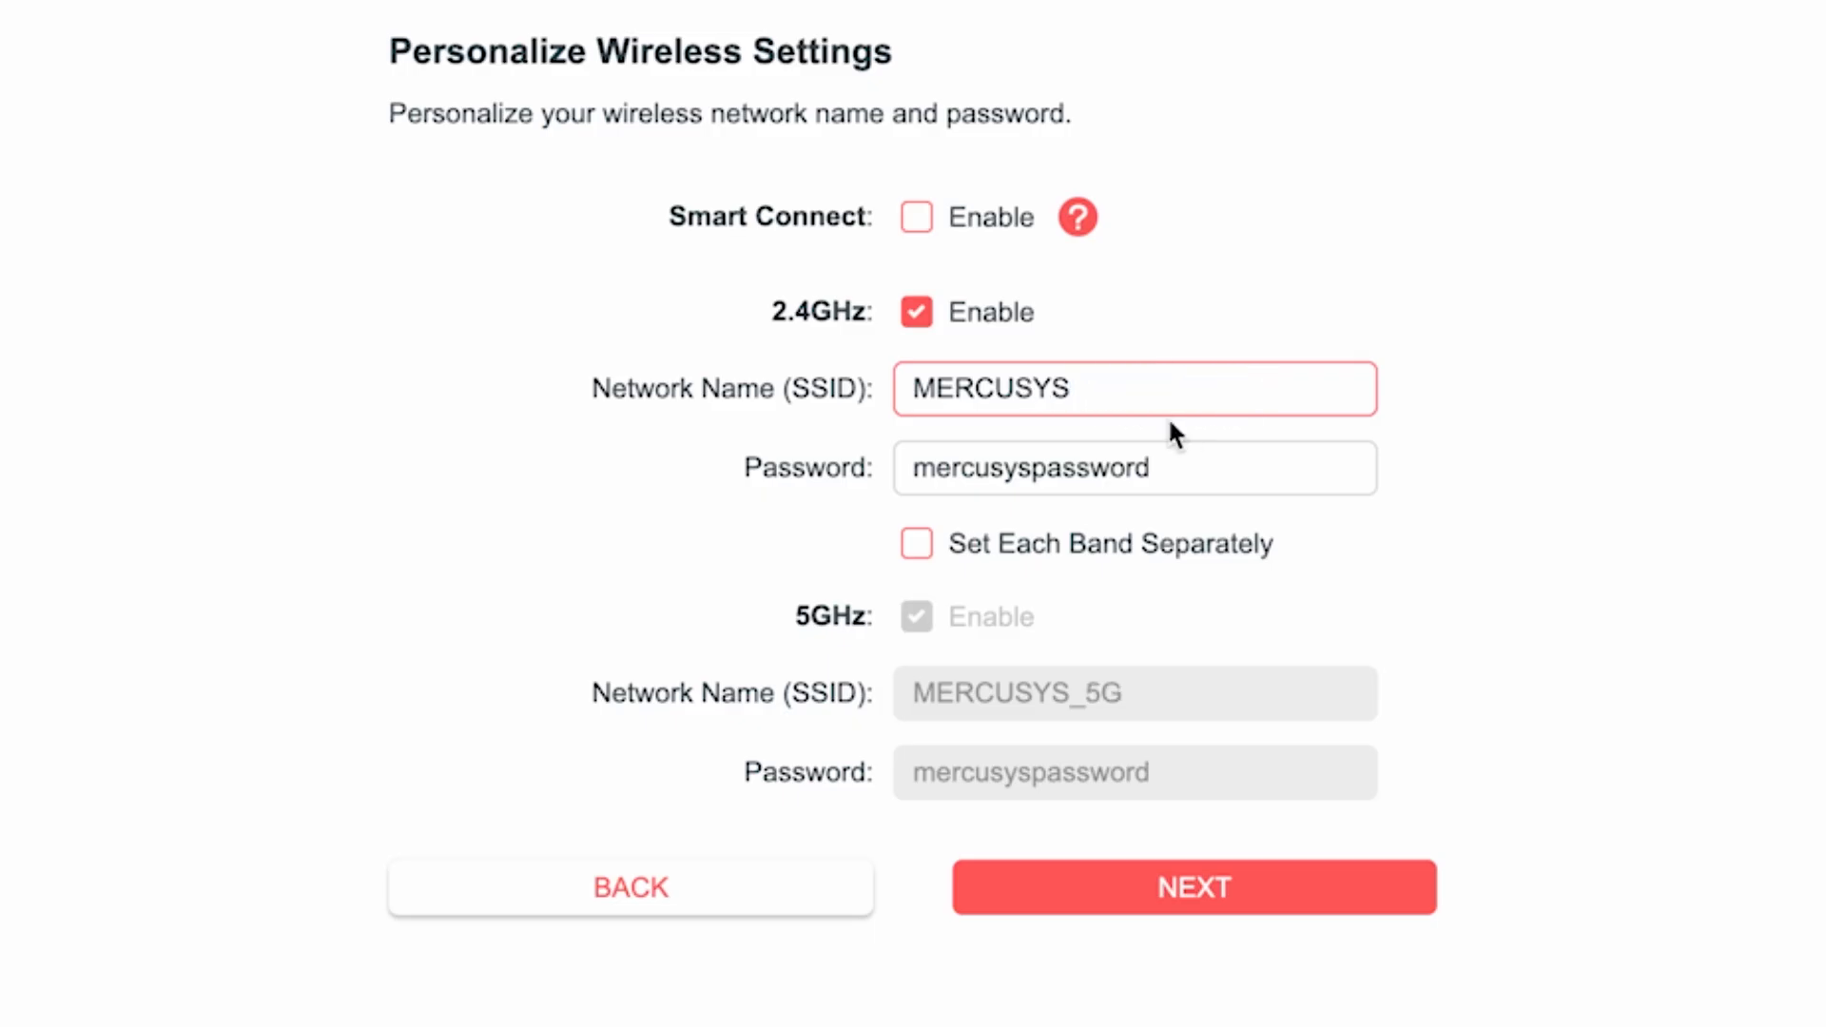
- Replace the 2.4GHz network's default password with a new Wi-Fi password
{"action": "left_click", "coordinate": [1015, 469]}
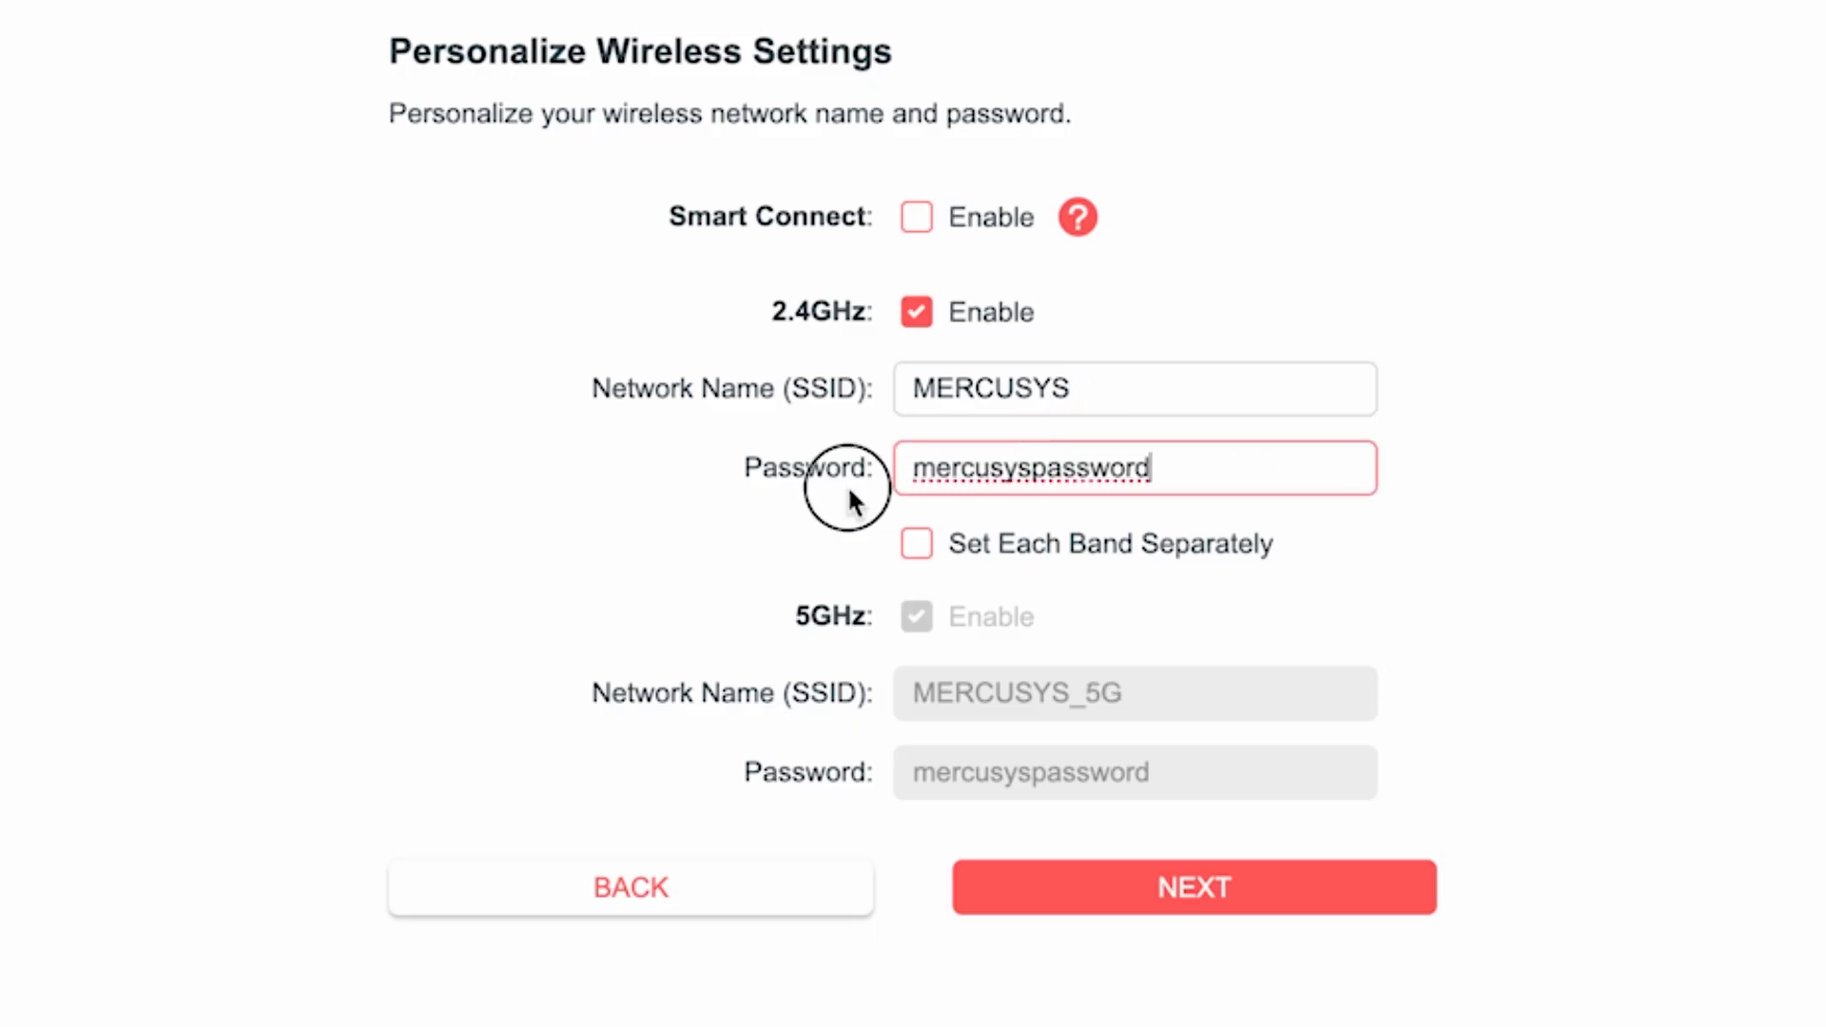
{"action": "double_click", "coordinate": [898, 481]}
{"action": "type", "text": "123456"}
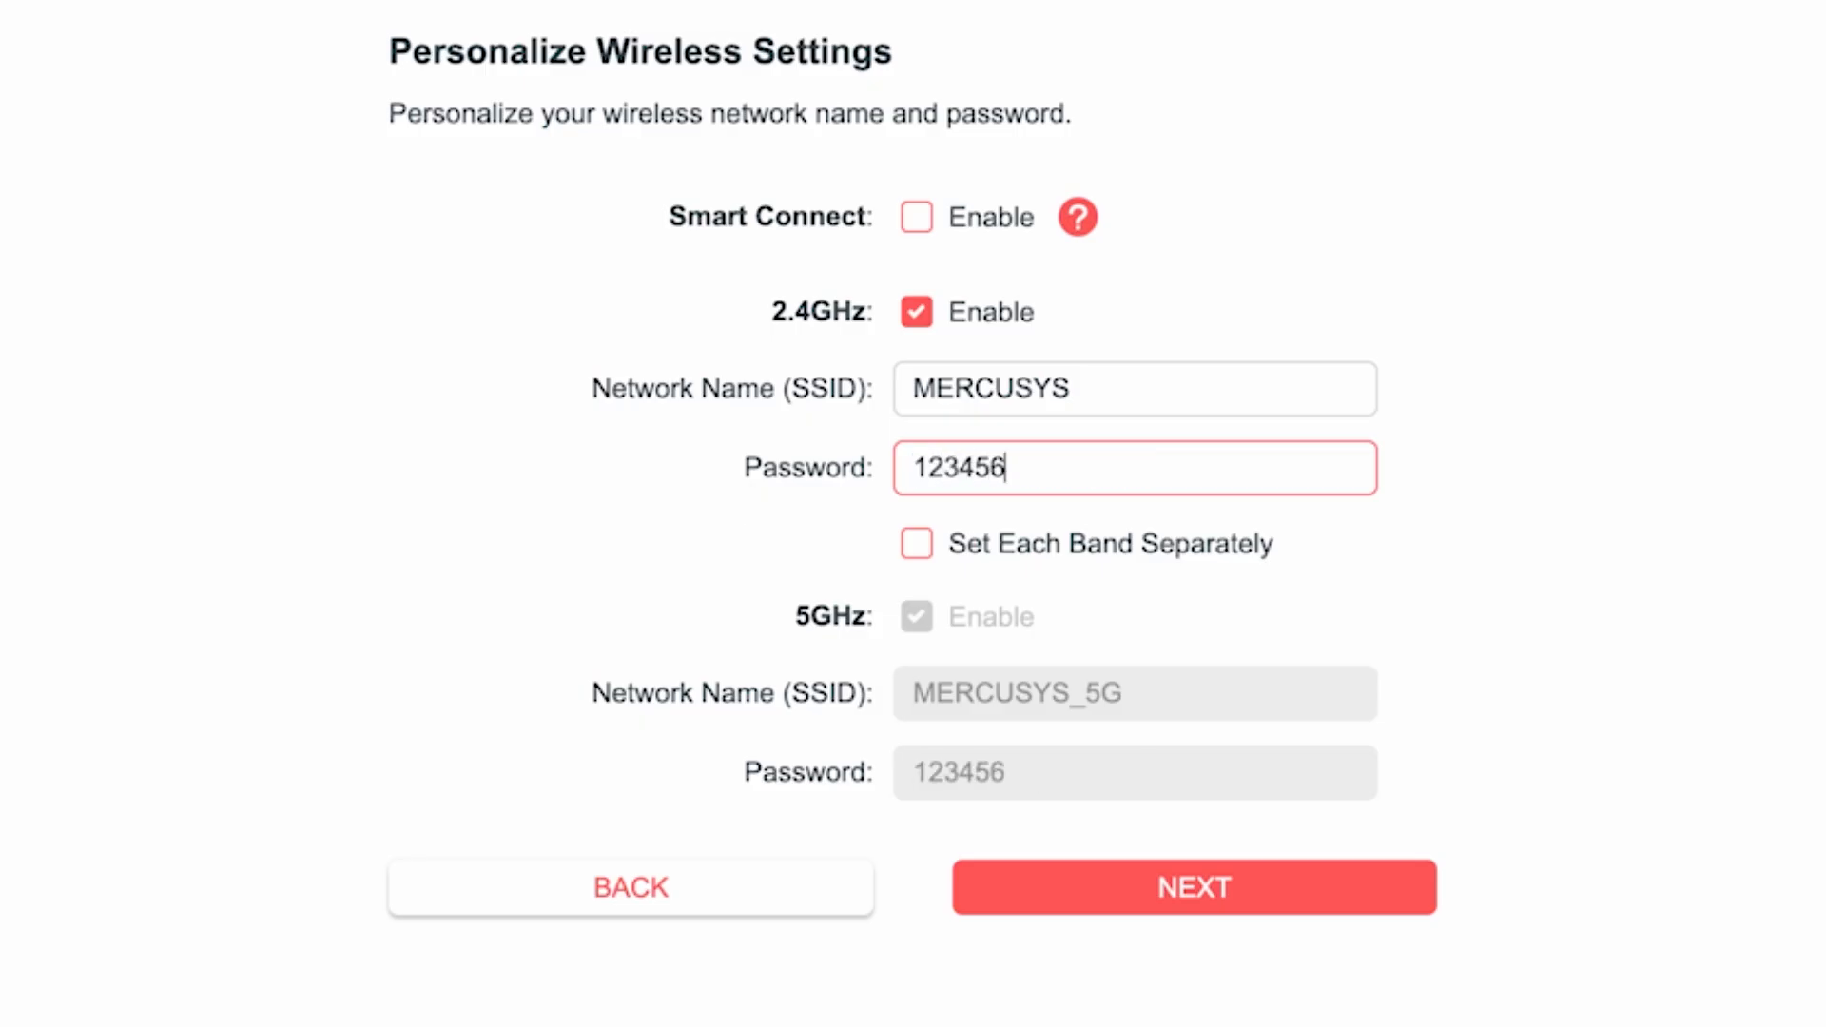
{"action": "type", "text": "789"}
{"action": "left_click", "coordinate": [1381, 555]}
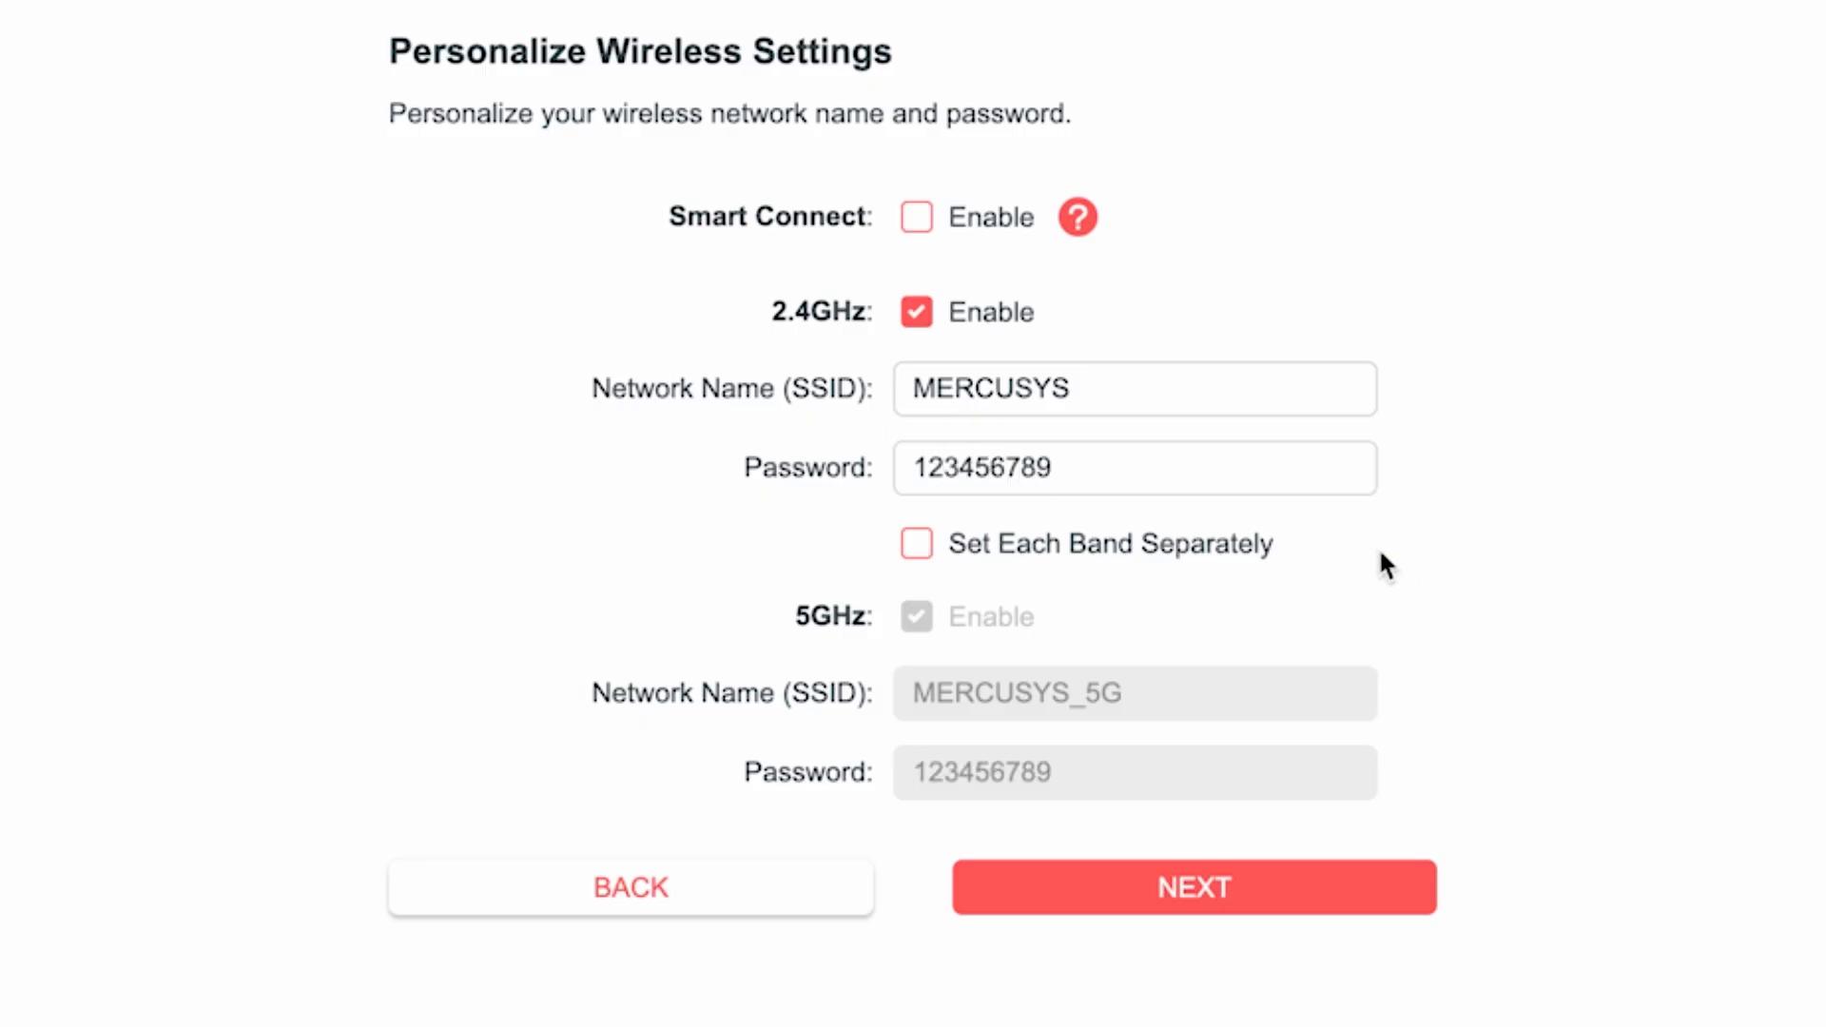
- Enable Set Each Band Separately, give the 5GHz network its own Wi-Fi password, and submit the wireless settings
{"action": "left_click", "coordinate": [918, 557]}
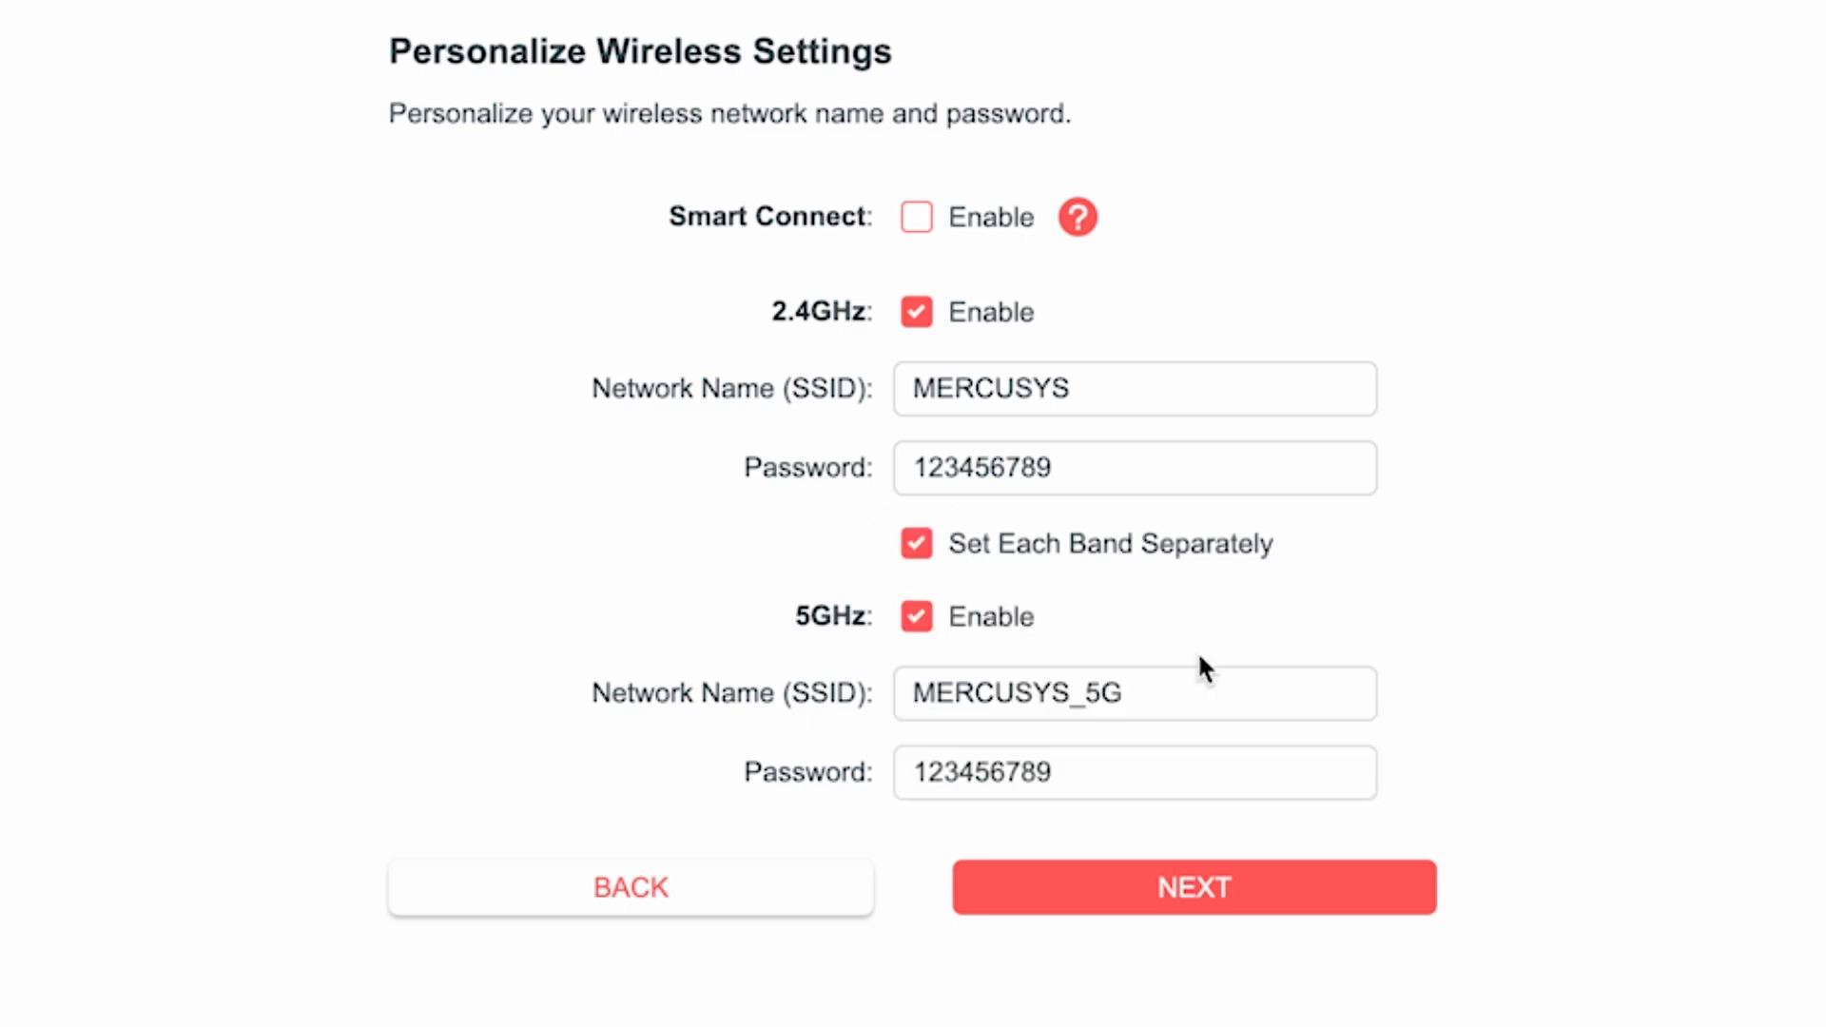
{"action": "left_click", "coordinate": [1160, 690]}
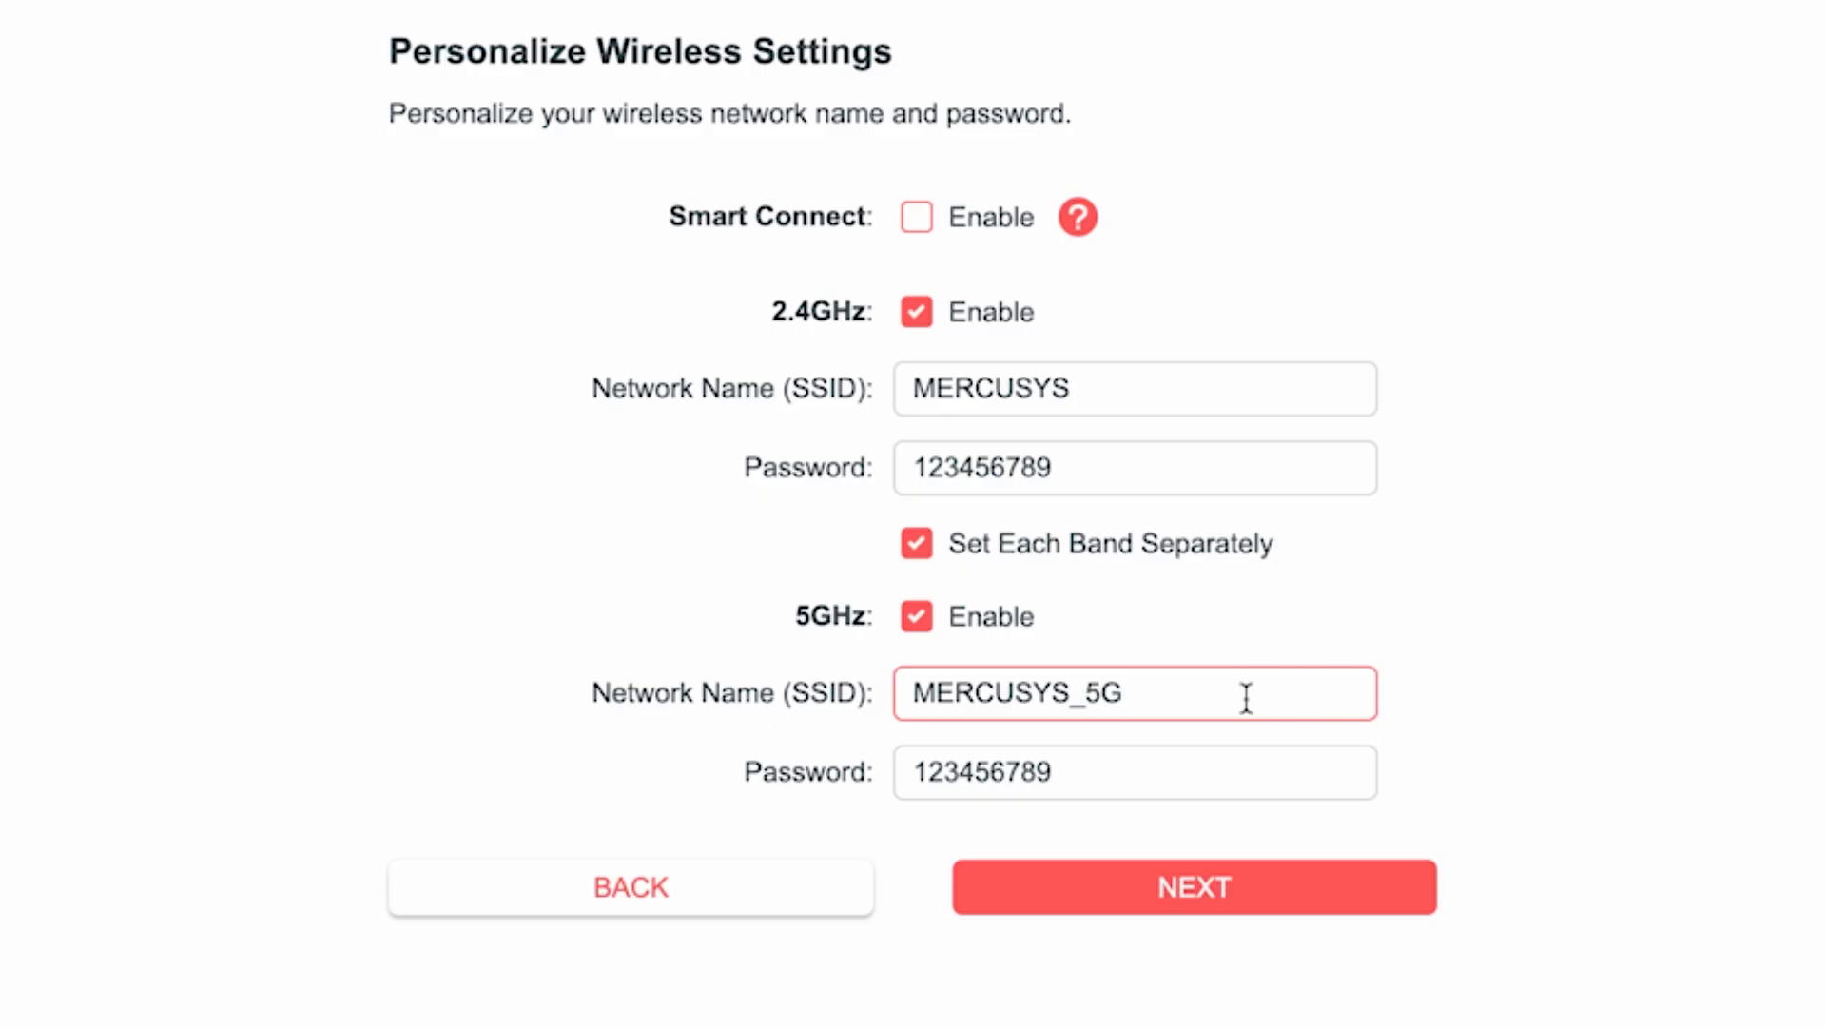
{"action": "left_click", "coordinate": [1101, 776]}
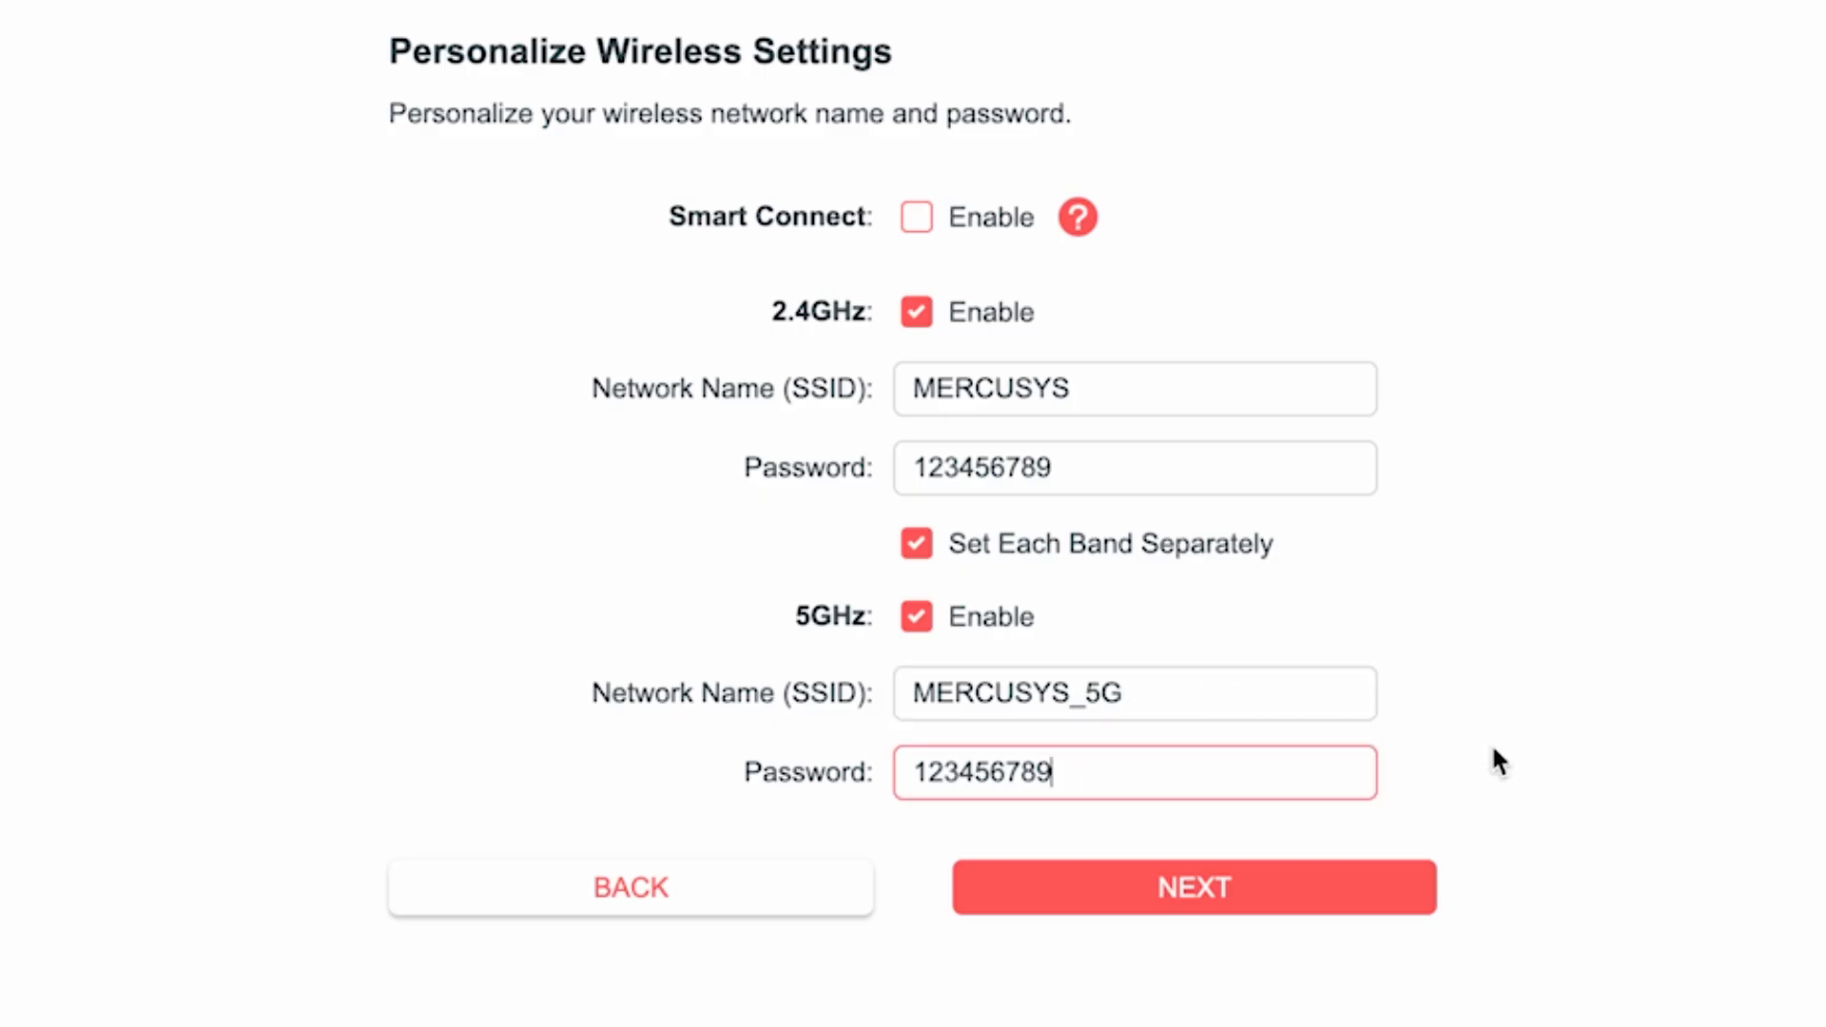
{"action": "type", "text": "5G"}
{"action": "left_click", "coordinate": [1214, 888]}
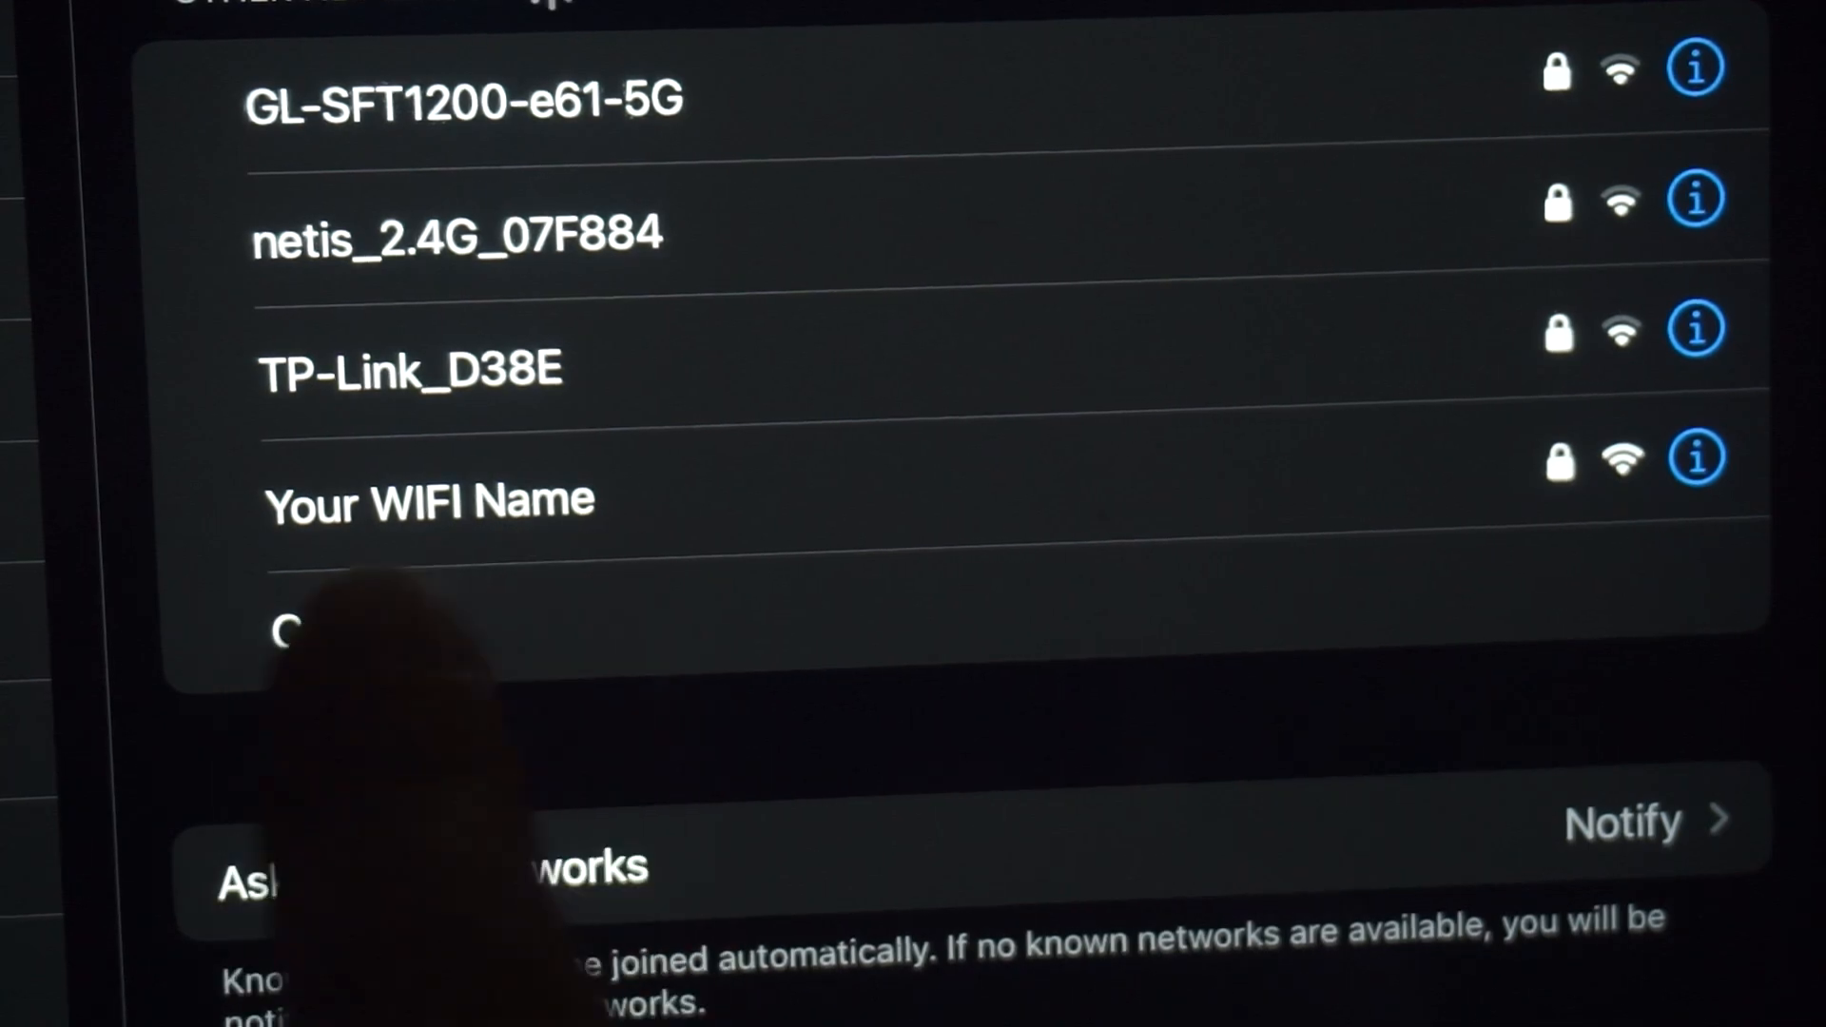
- Reconnect to the router's renamed Wi-Fi network and confirm the connection to continue the setup
{"action": "left_click", "coordinate": [570, 499]}
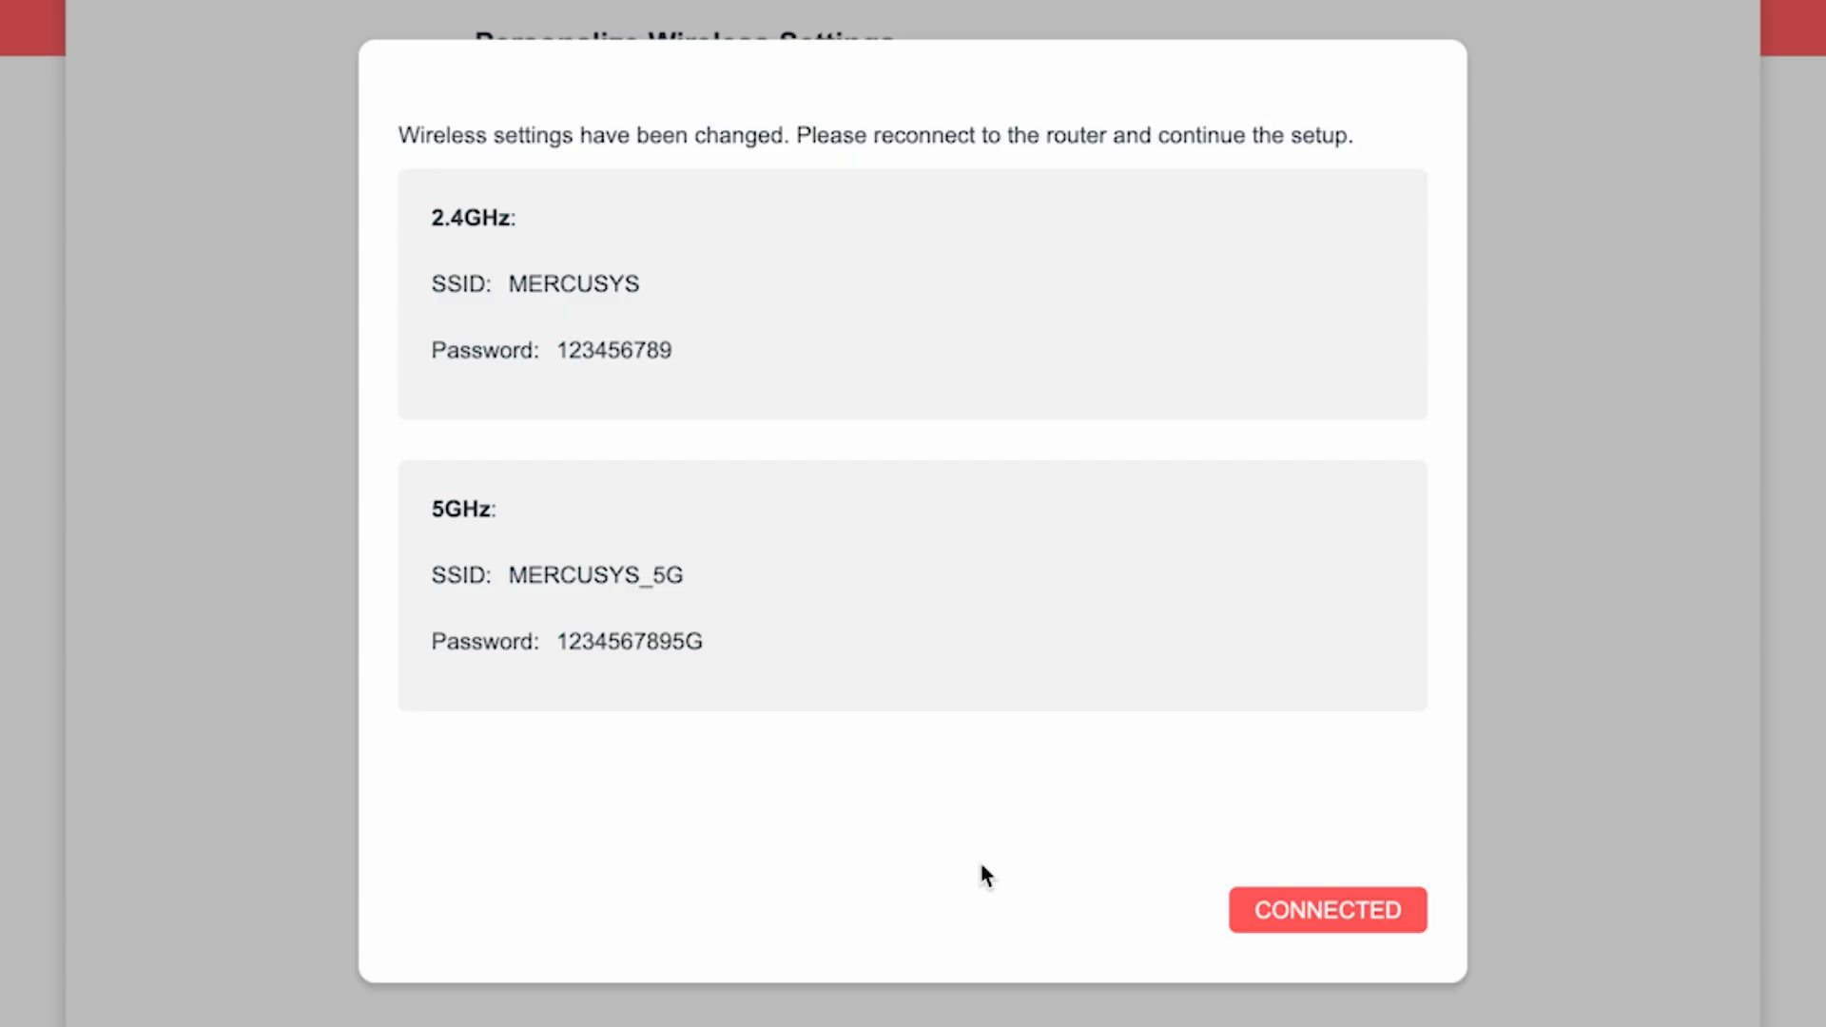
{"action": "left_click", "coordinate": [1360, 909]}
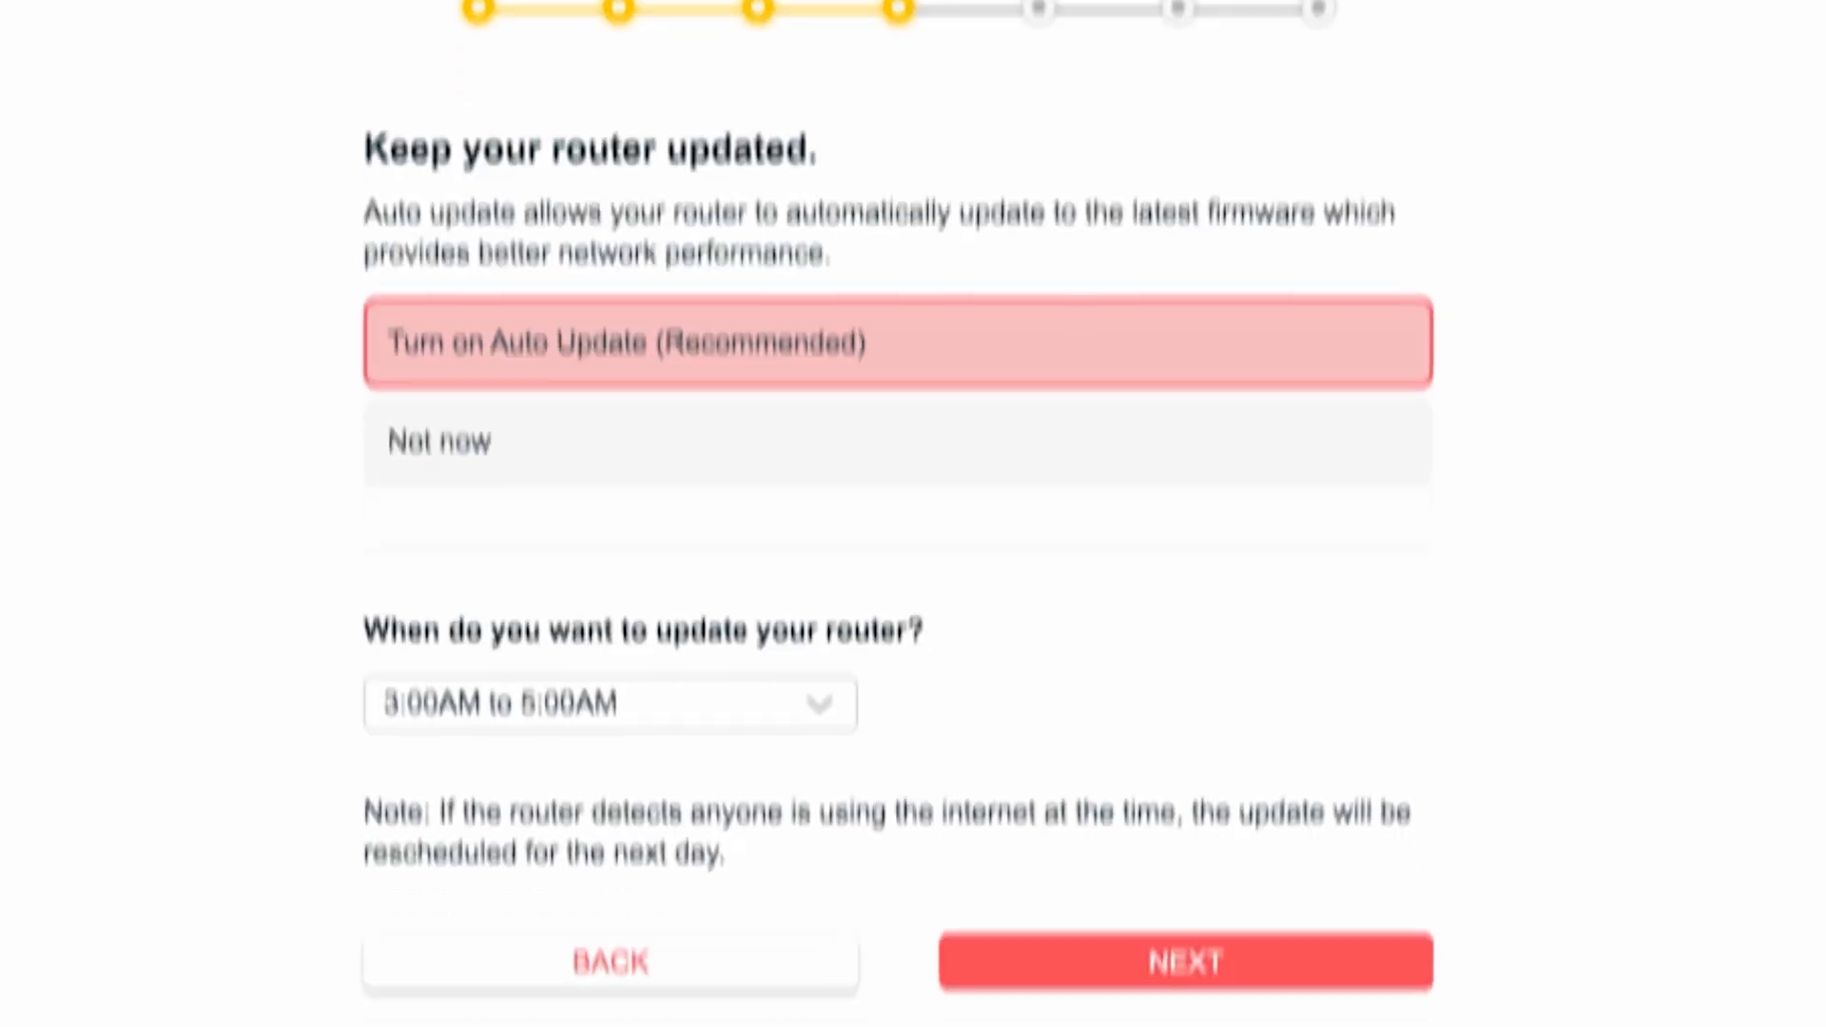
- Turn on Auto Update for the router with the 3:00AM to 5:00AM update window
{"action": "left_click", "coordinate": [627, 312]}
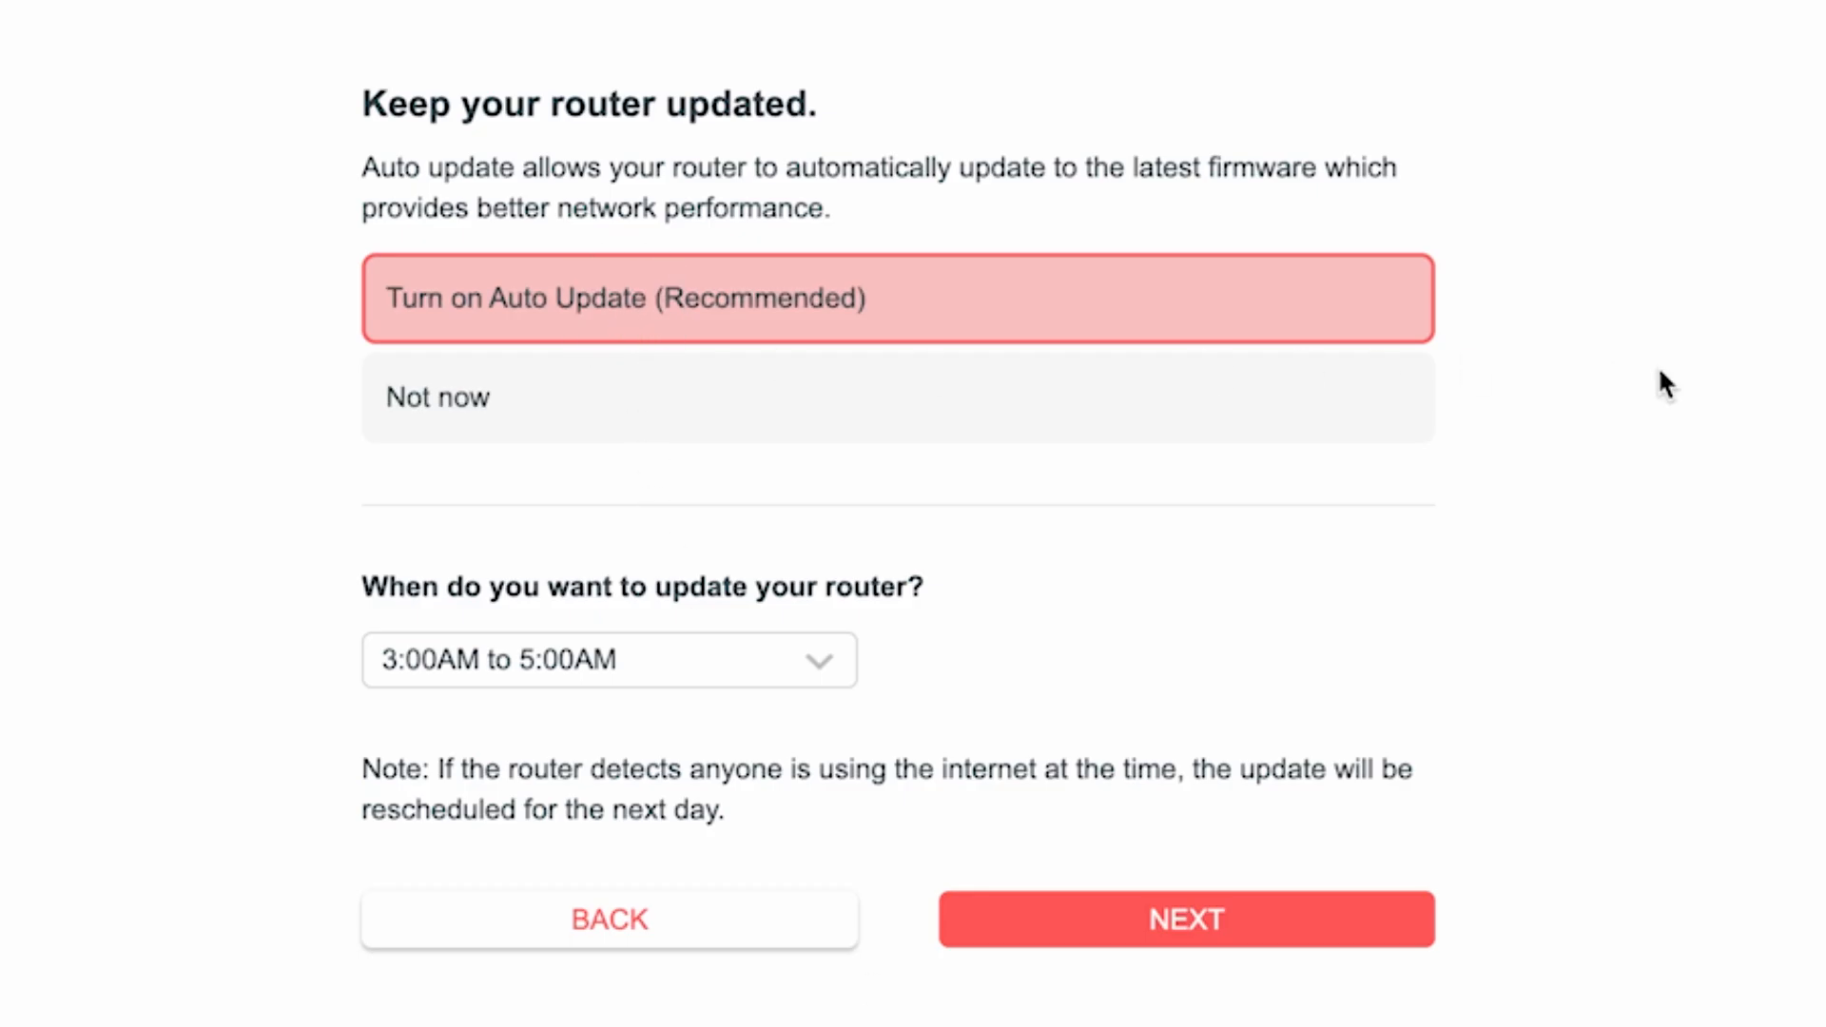
{"action": "left_click", "coordinate": [823, 661]}
{"action": "scroll", "coordinate": [722, 903], "scroll_direction": "down", "scroll_amount": 3}
{"action": "scroll", "coordinate": [697, 989], "scroll_direction": "down", "scroll_amount": 3}
{"action": "scroll", "coordinate": [693, 989], "scroll_direction": "up", "scroll_amount": 6}
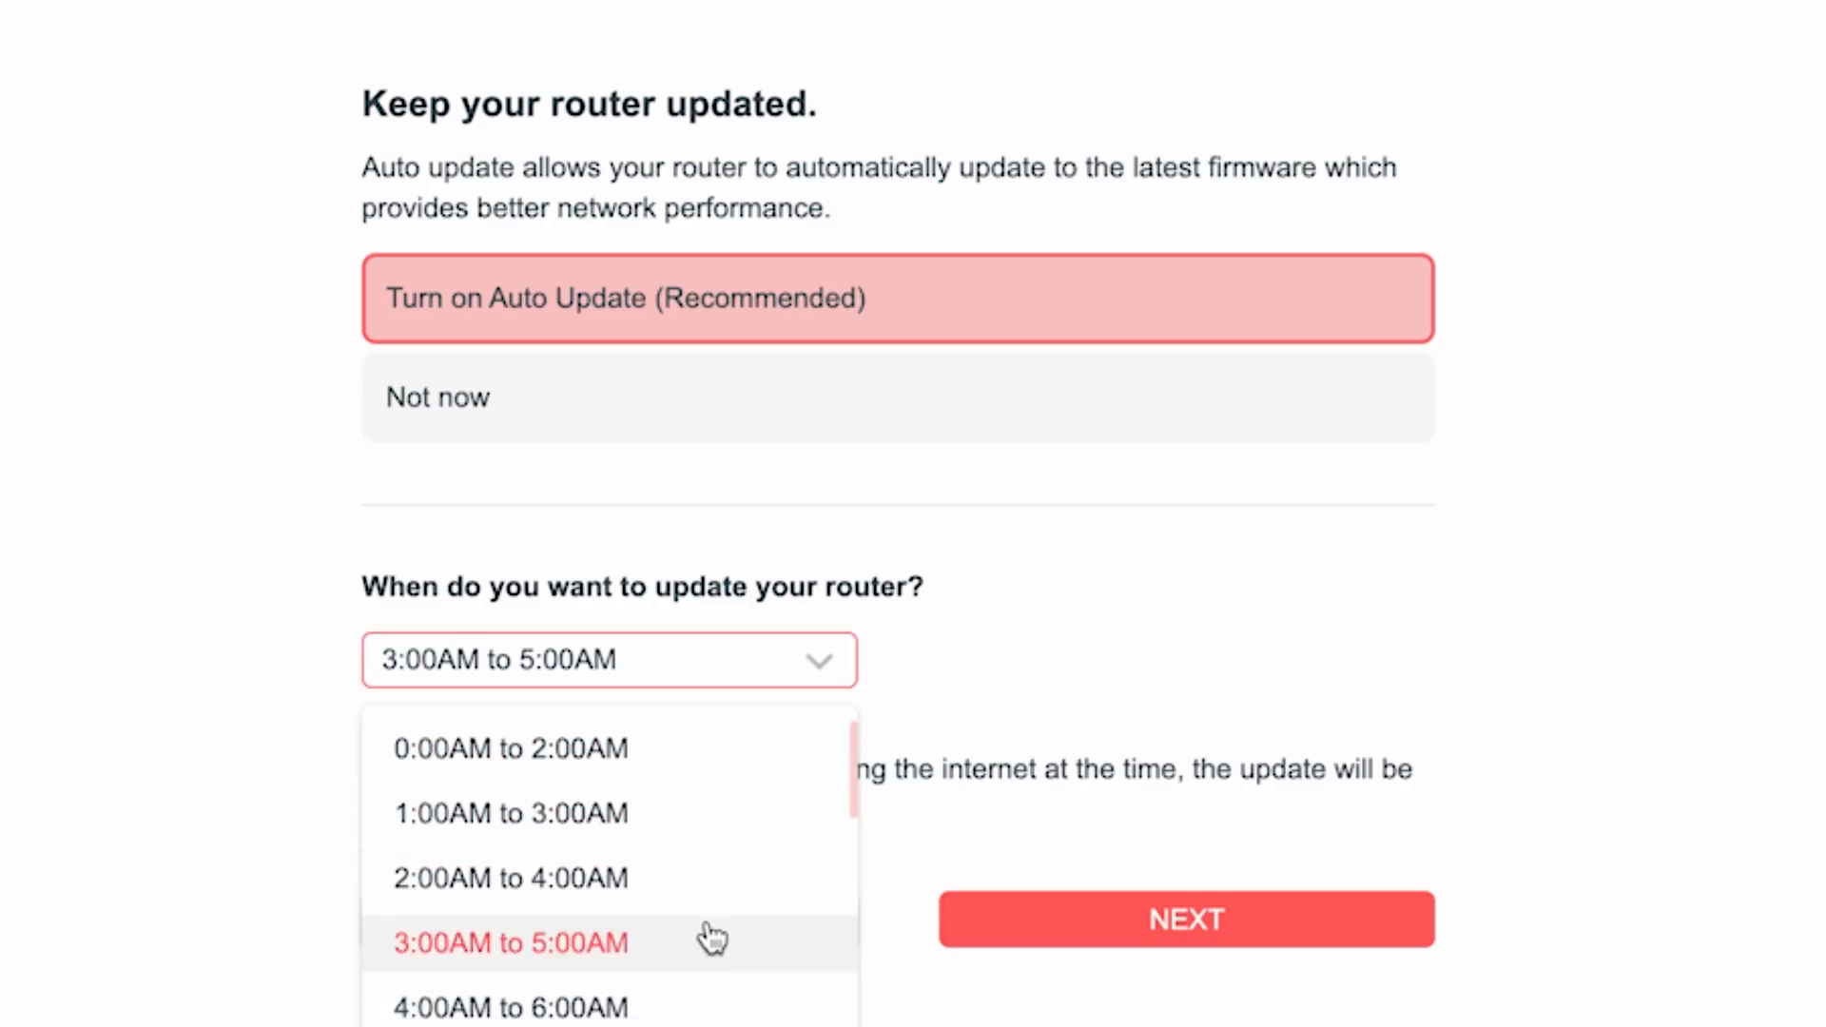
{"action": "left_click", "coordinate": [568, 946]}
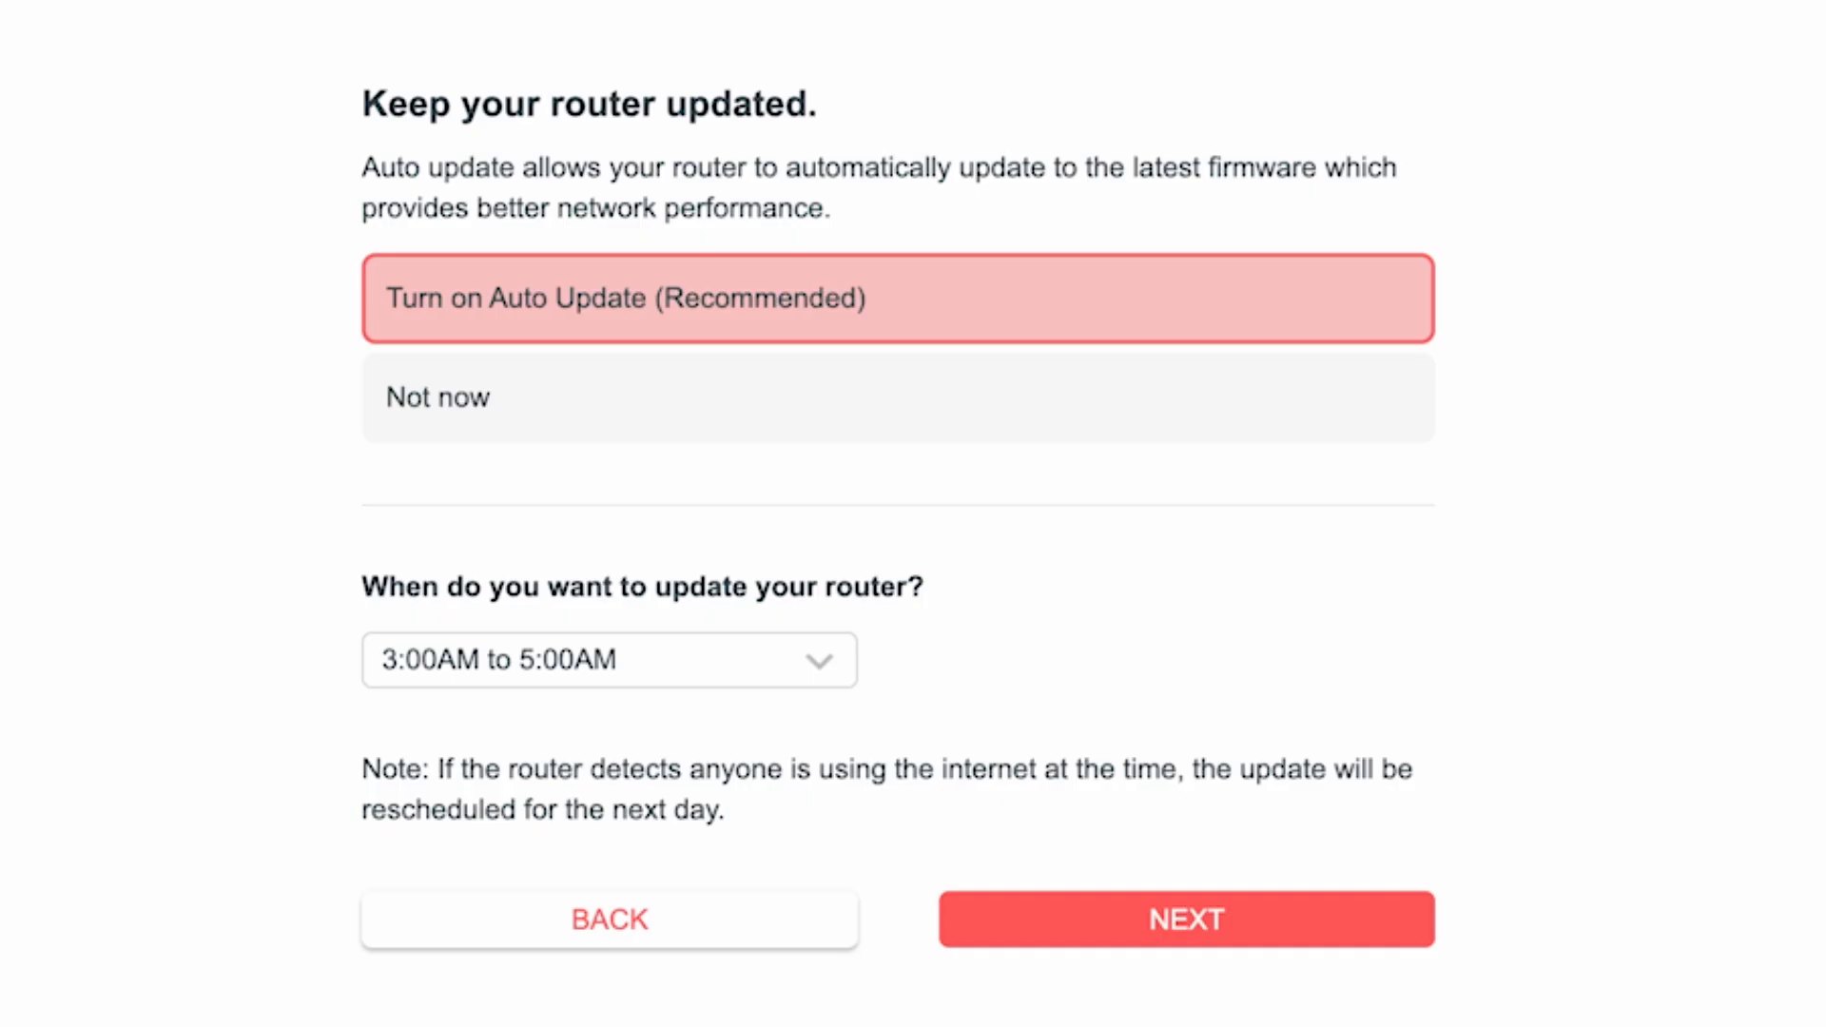
- Submit the update settings and finish the setup wizard, skipping the Mercusys Cloud Service login
{"action": "left_click", "coordinate": [1246, 937]}
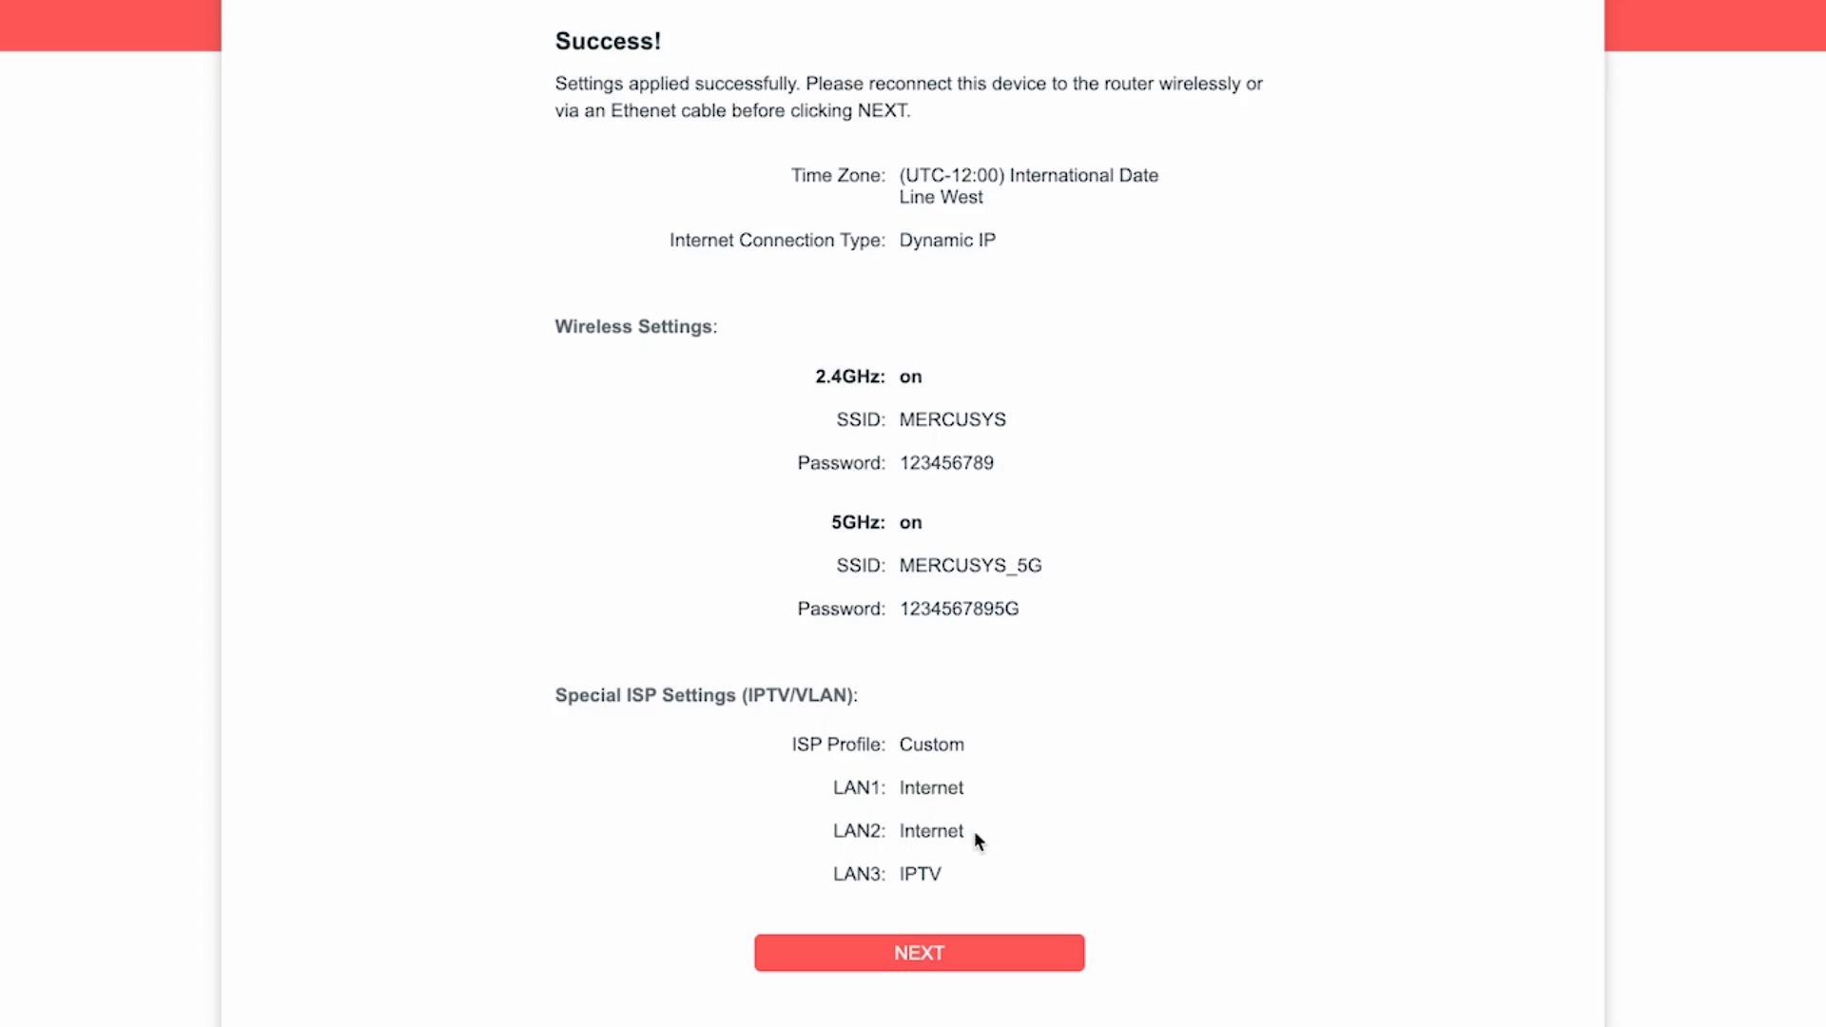
{"action": "left_click", "coordinate": [930, 953]}
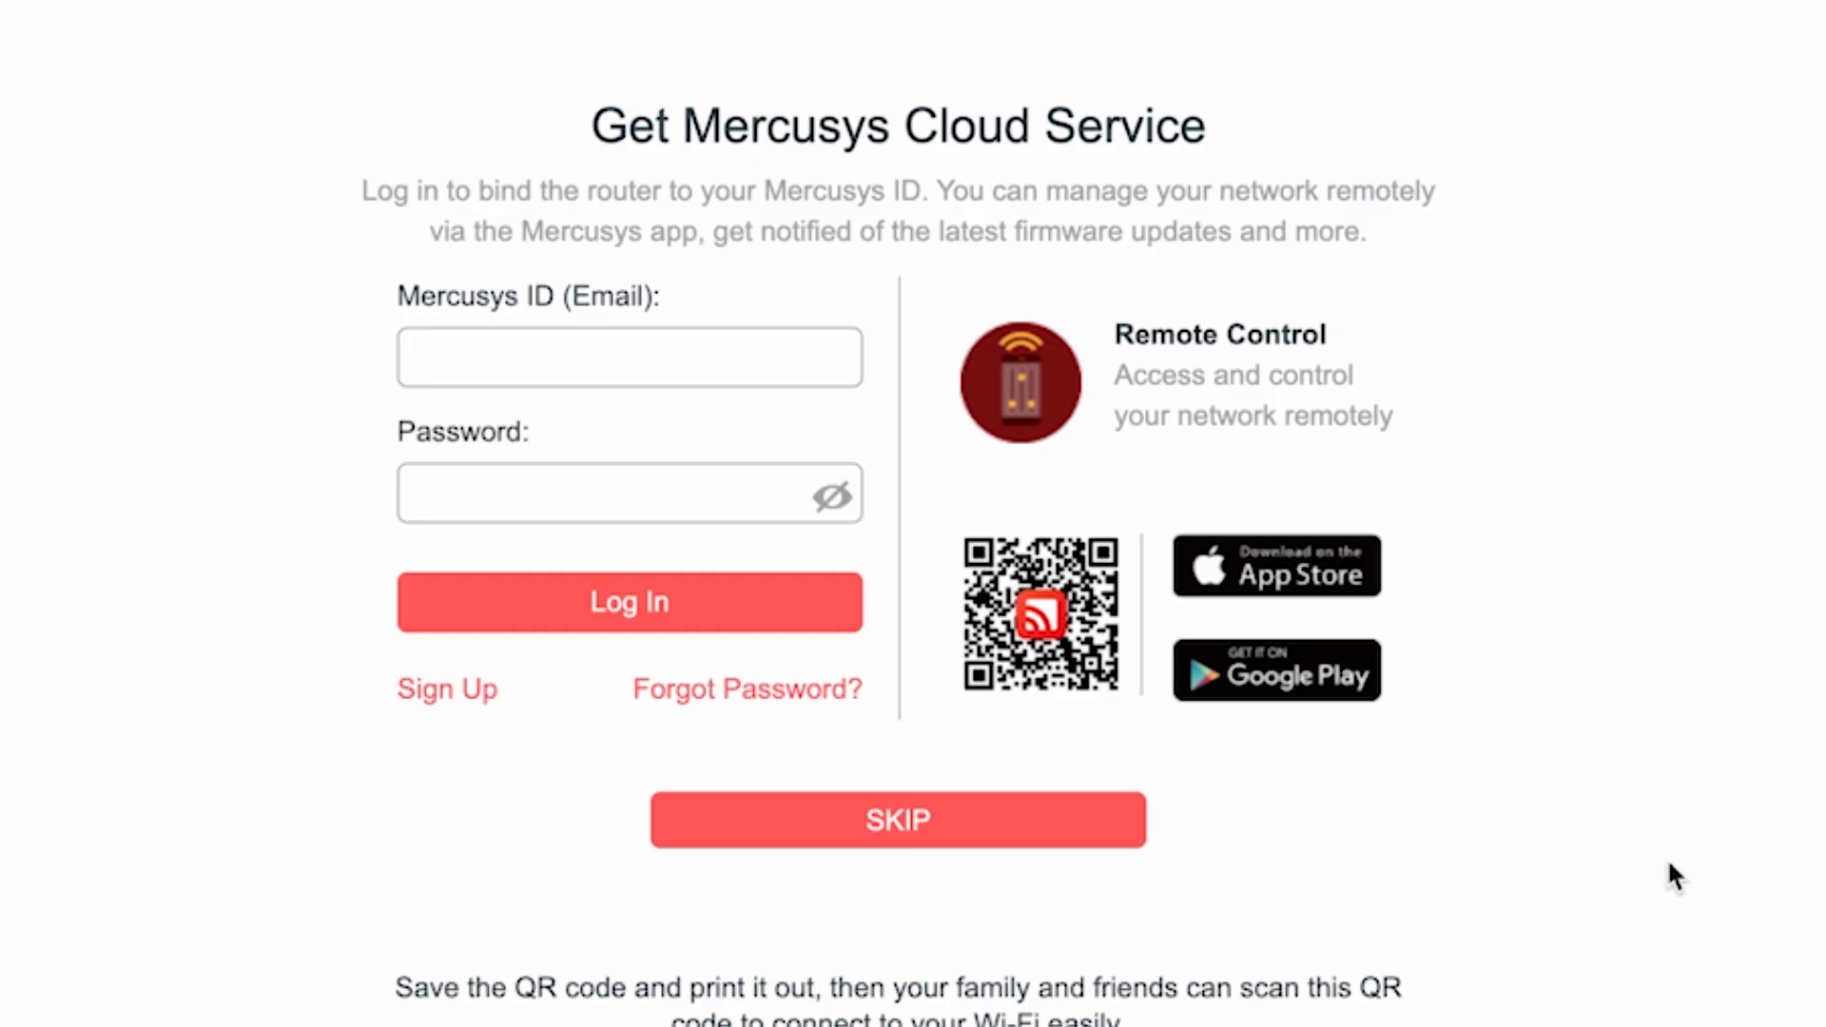
{"action": "left_click", "coordinate": [856, 839]}
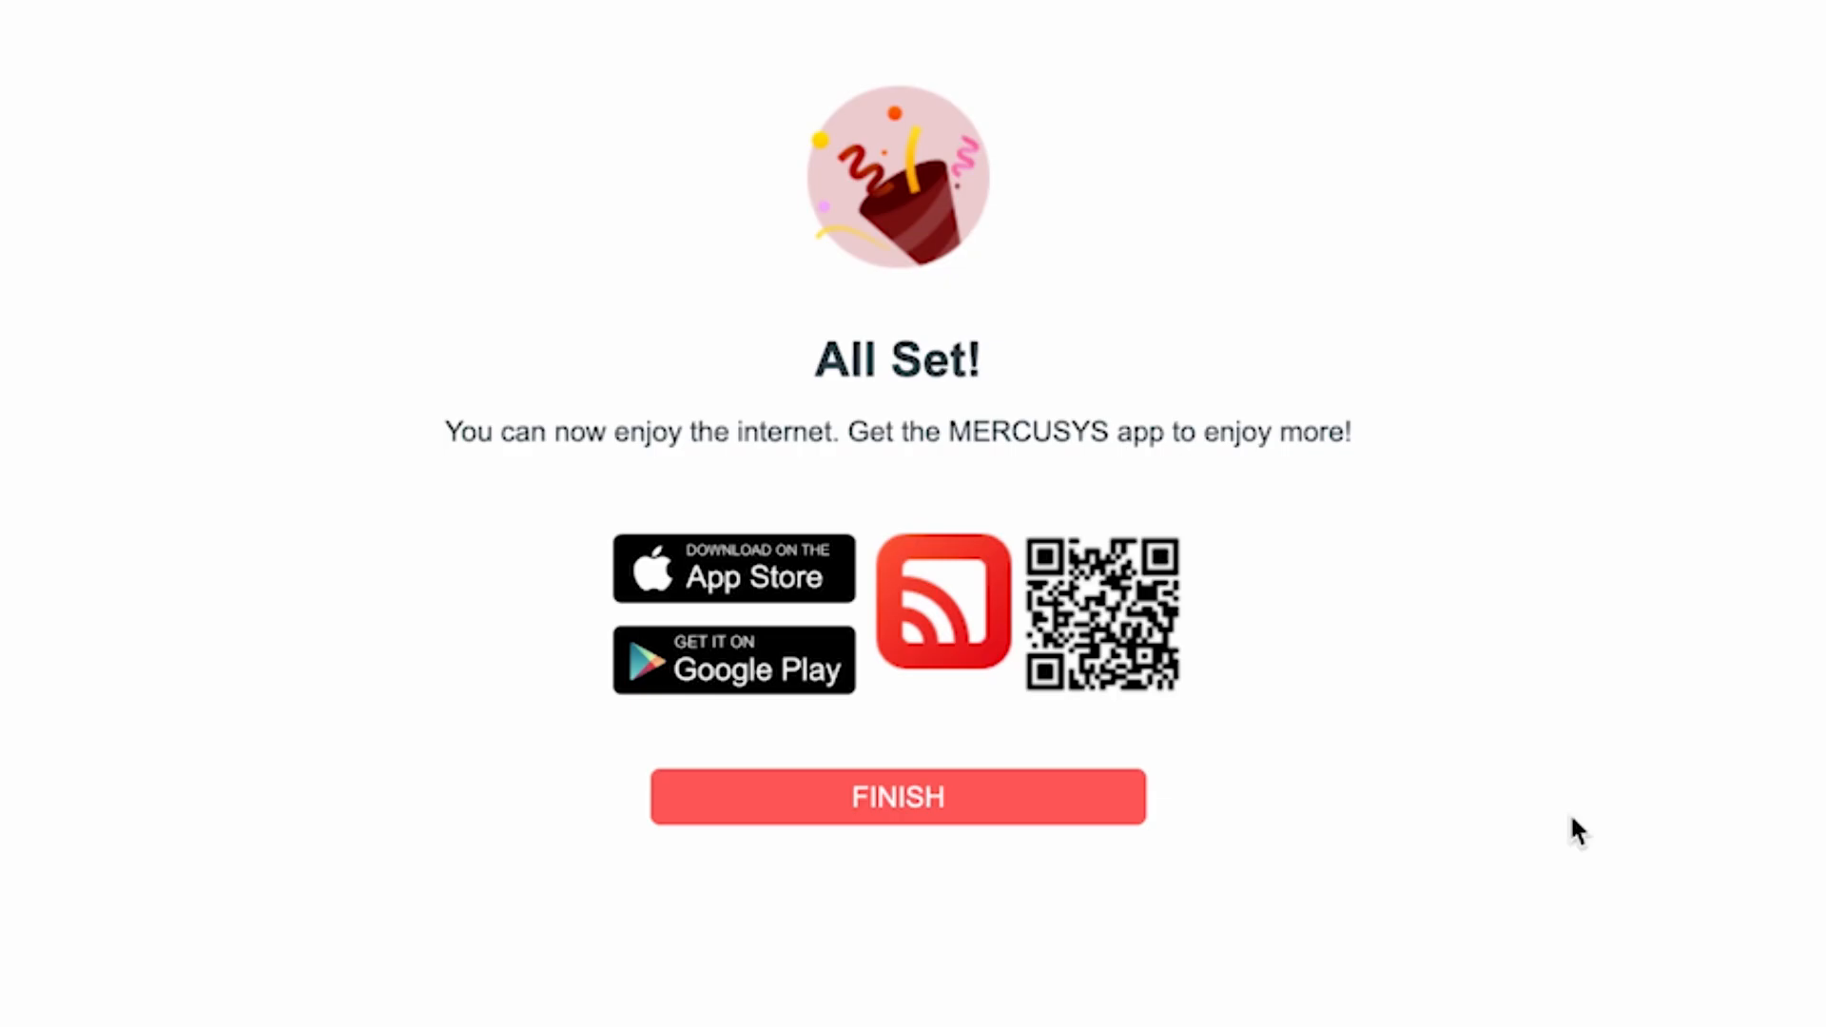
{"action": "left_click", "coordinate": [924, 816]}
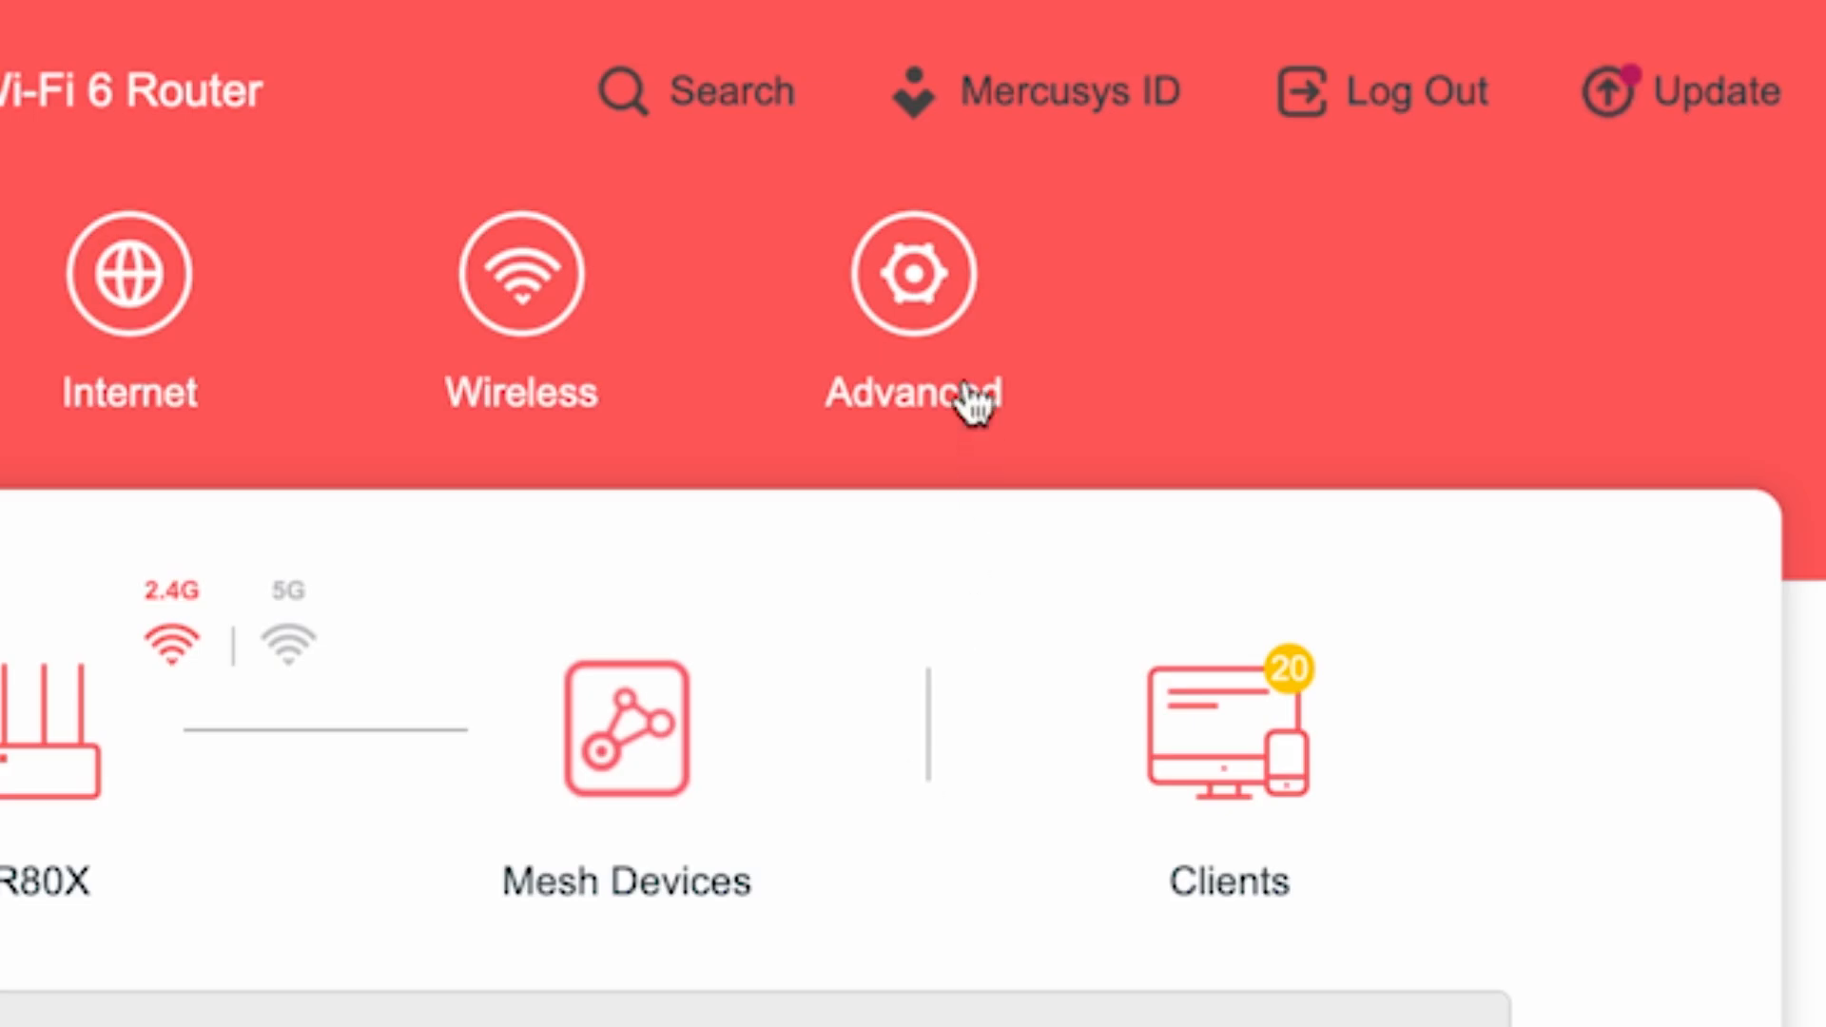
- Reboot the router using the Reboot function in the advanced system settings
{"action": "left_click", "coordinate": [966, 314]}
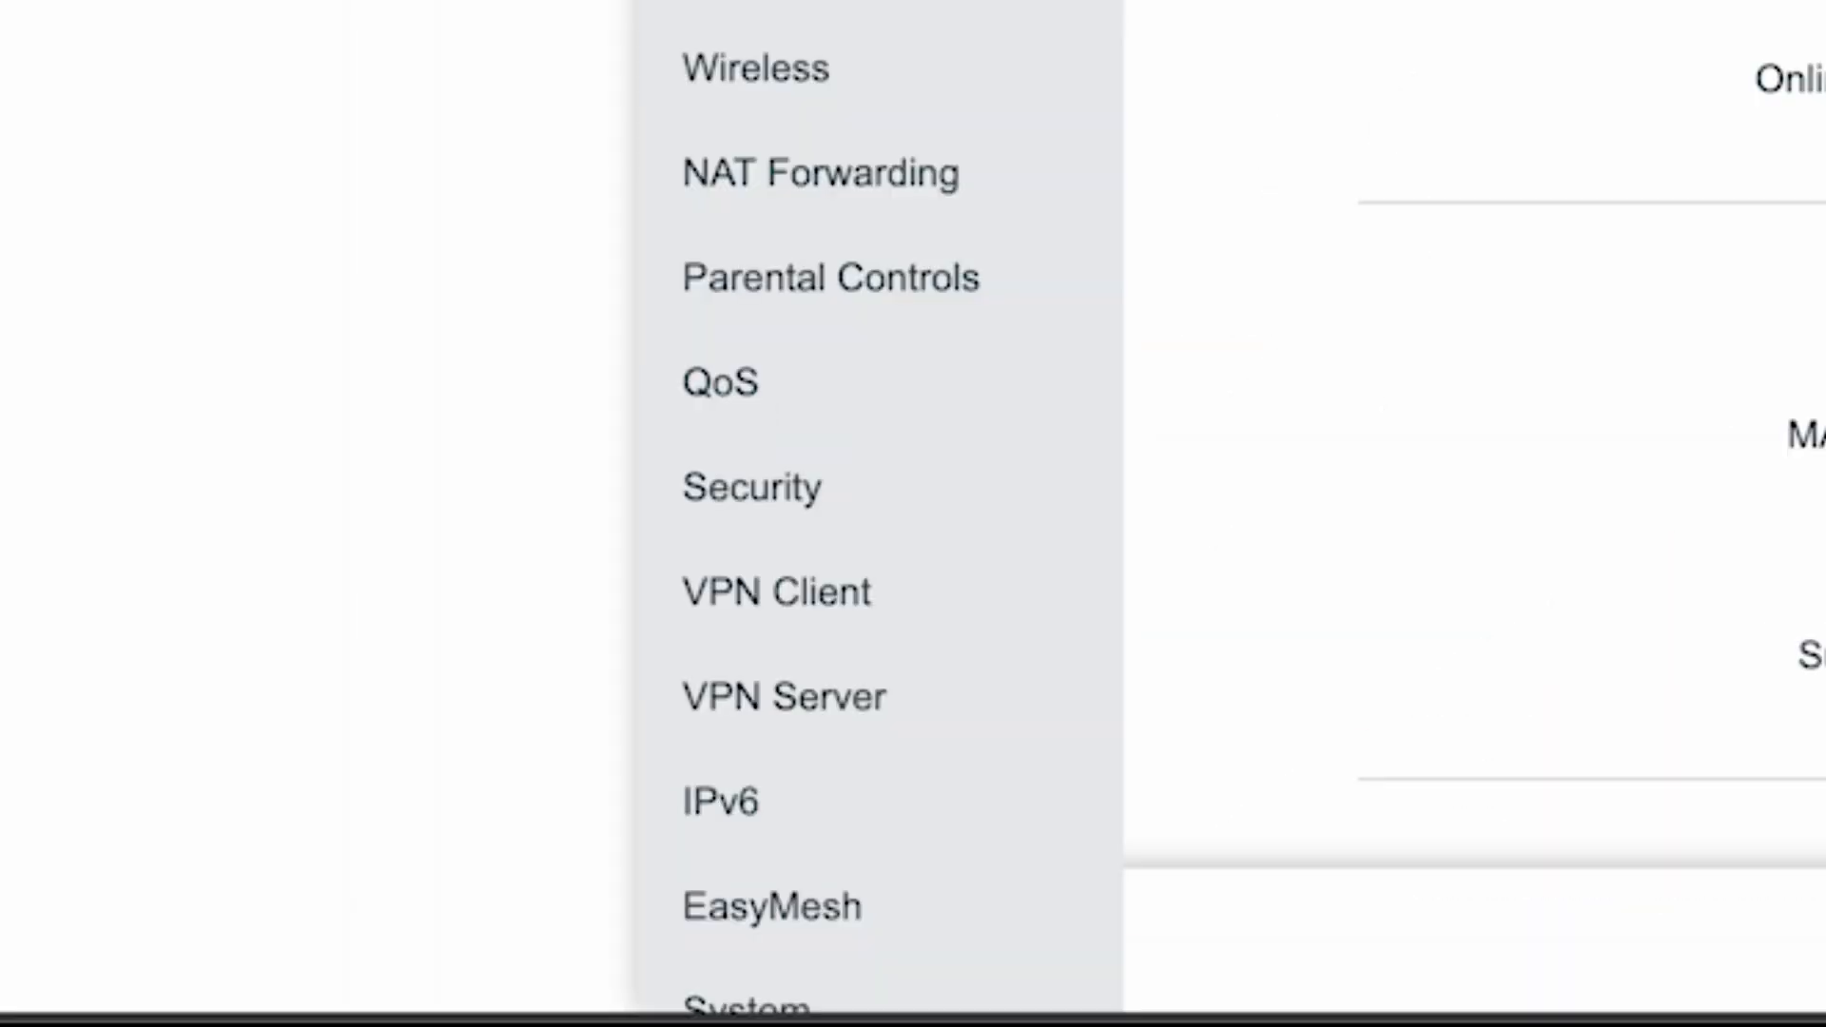
{"action": "scroll", "coordinate": [875, 475], "scroll_direction": "down", "scroll_amount": 2}
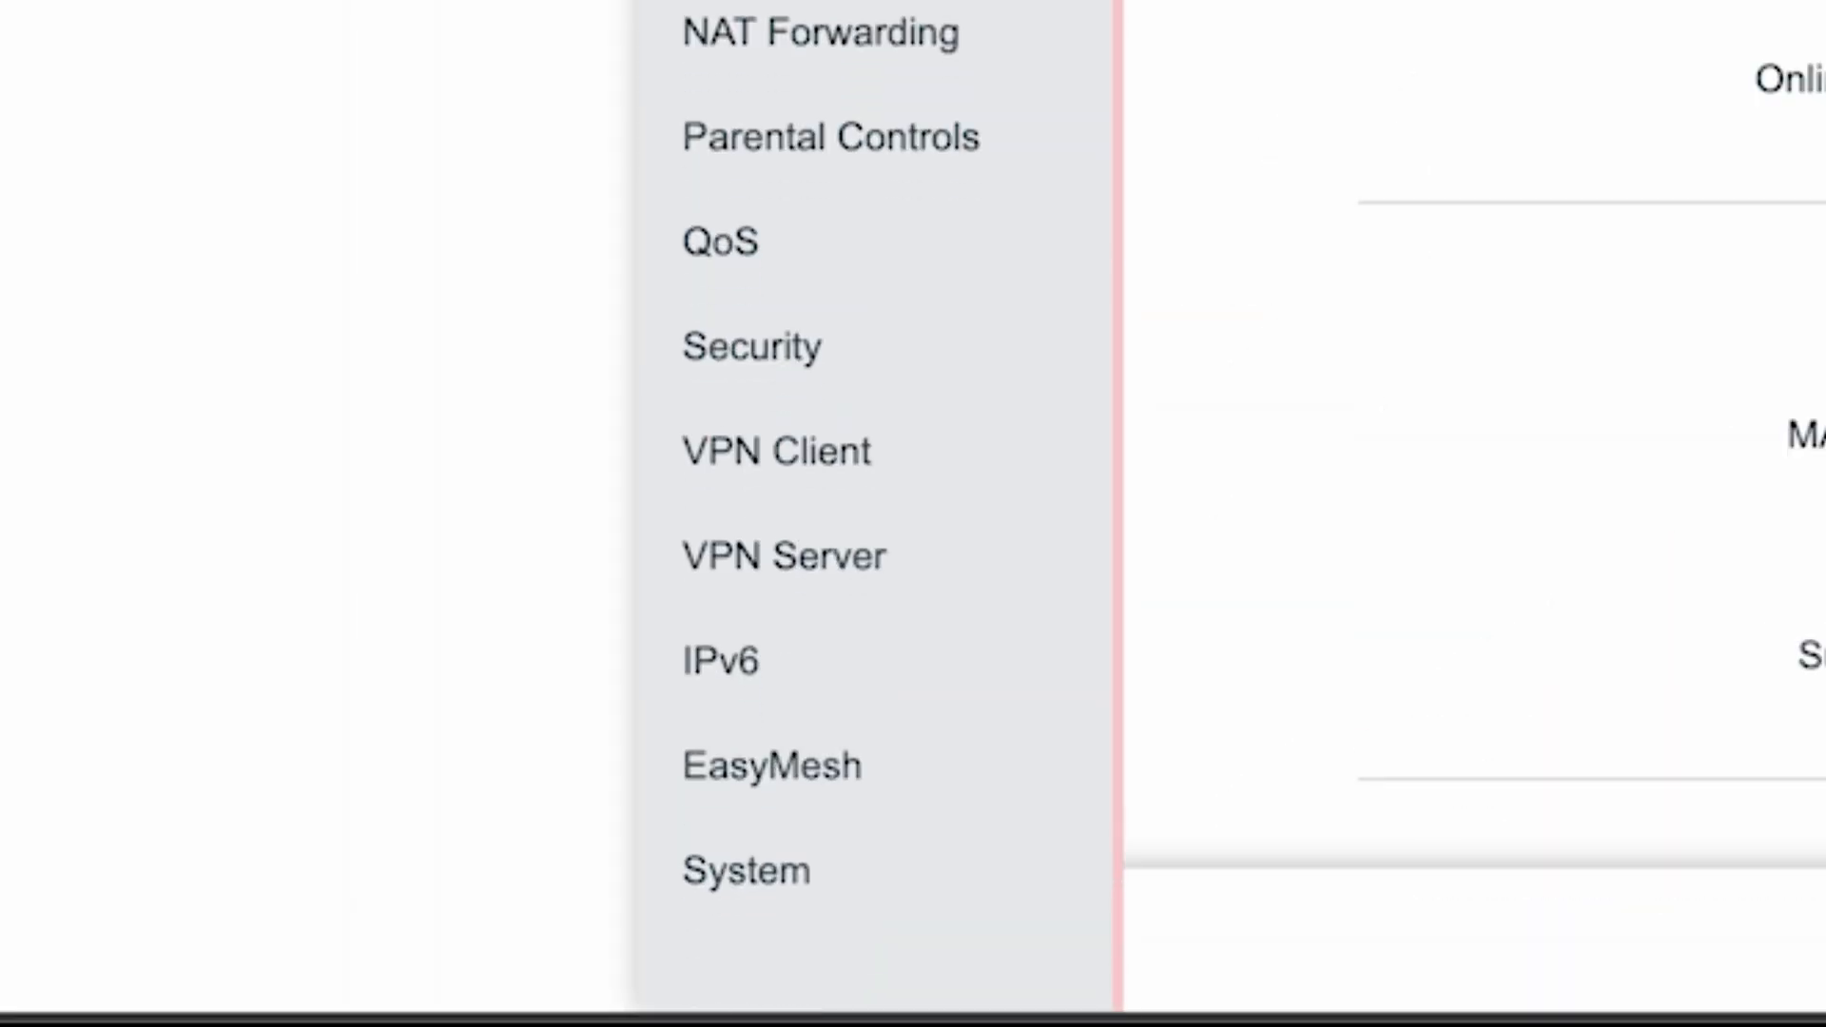
{"action": "left_click", "coordinate": [705, 880]}
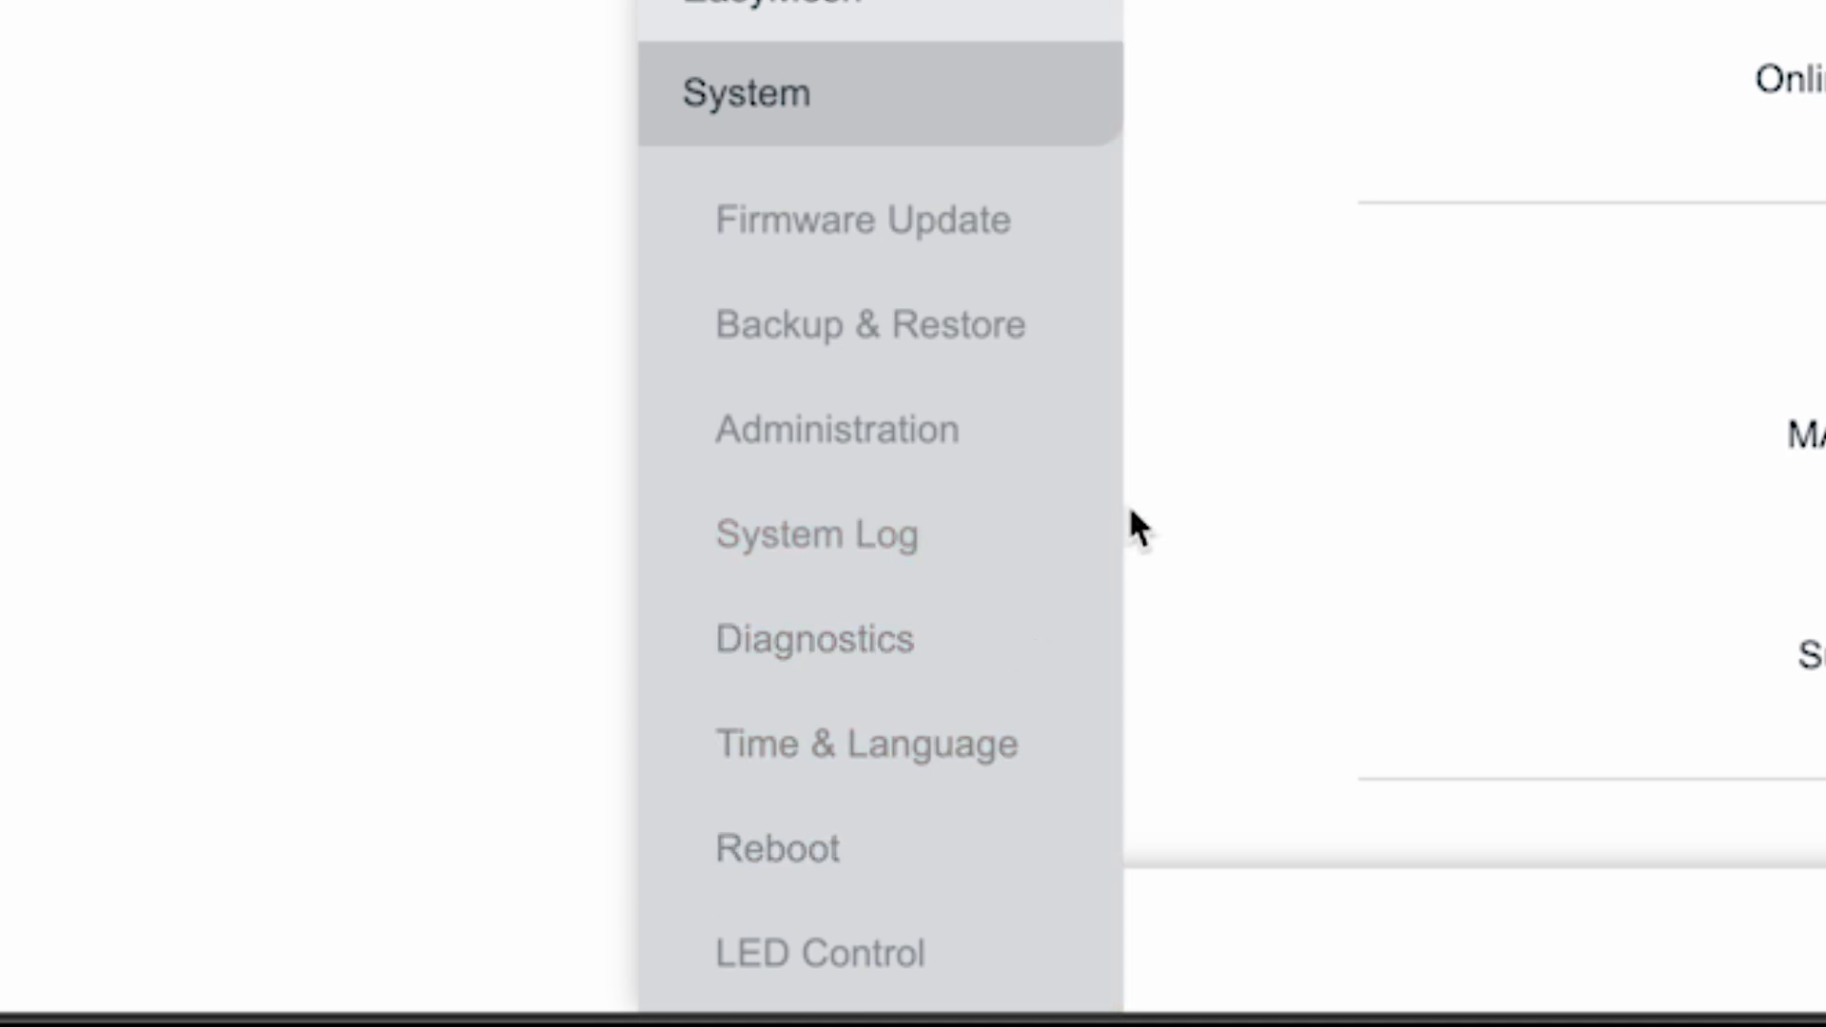
{"action": "left_click", "coordinate": [770, 848]}
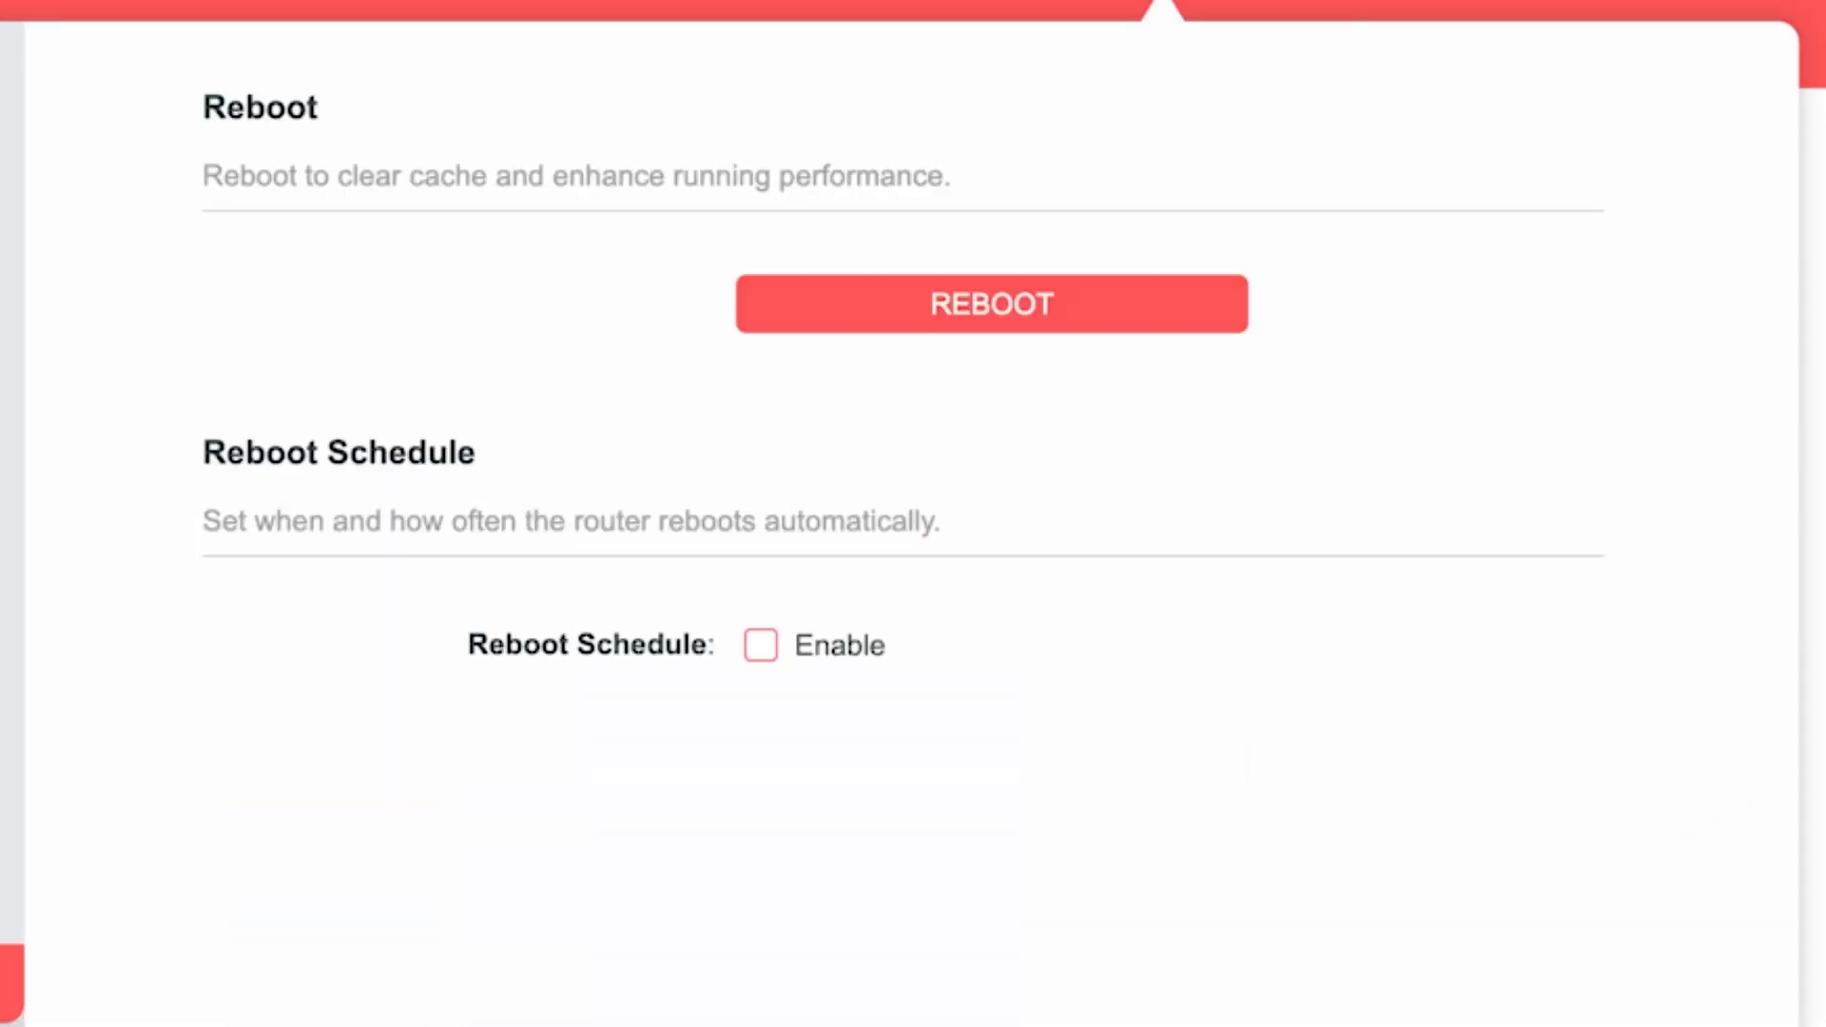
{"action": "left_click", "coordinate": [1093, 310]}
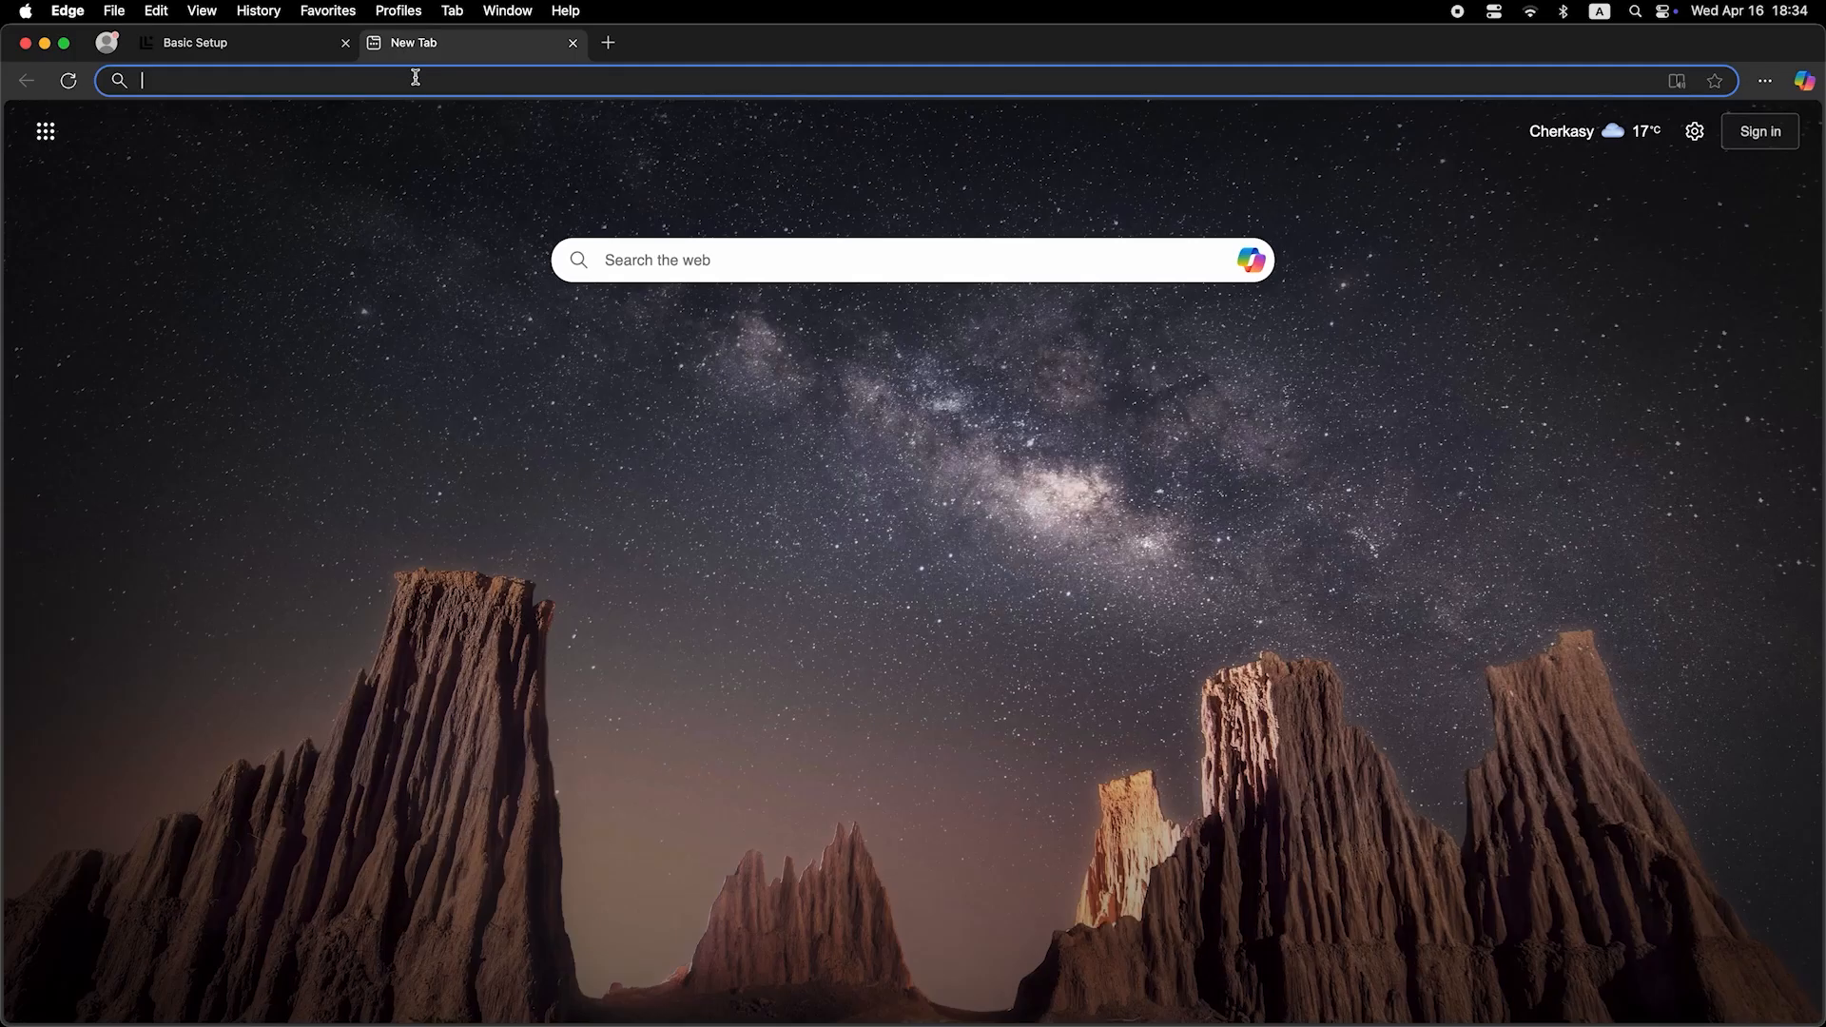
- Test the internet connection by searching the web for "dfdfdfdf" in the browser
{"action": "left_click", "coordinate": [416, 84]}
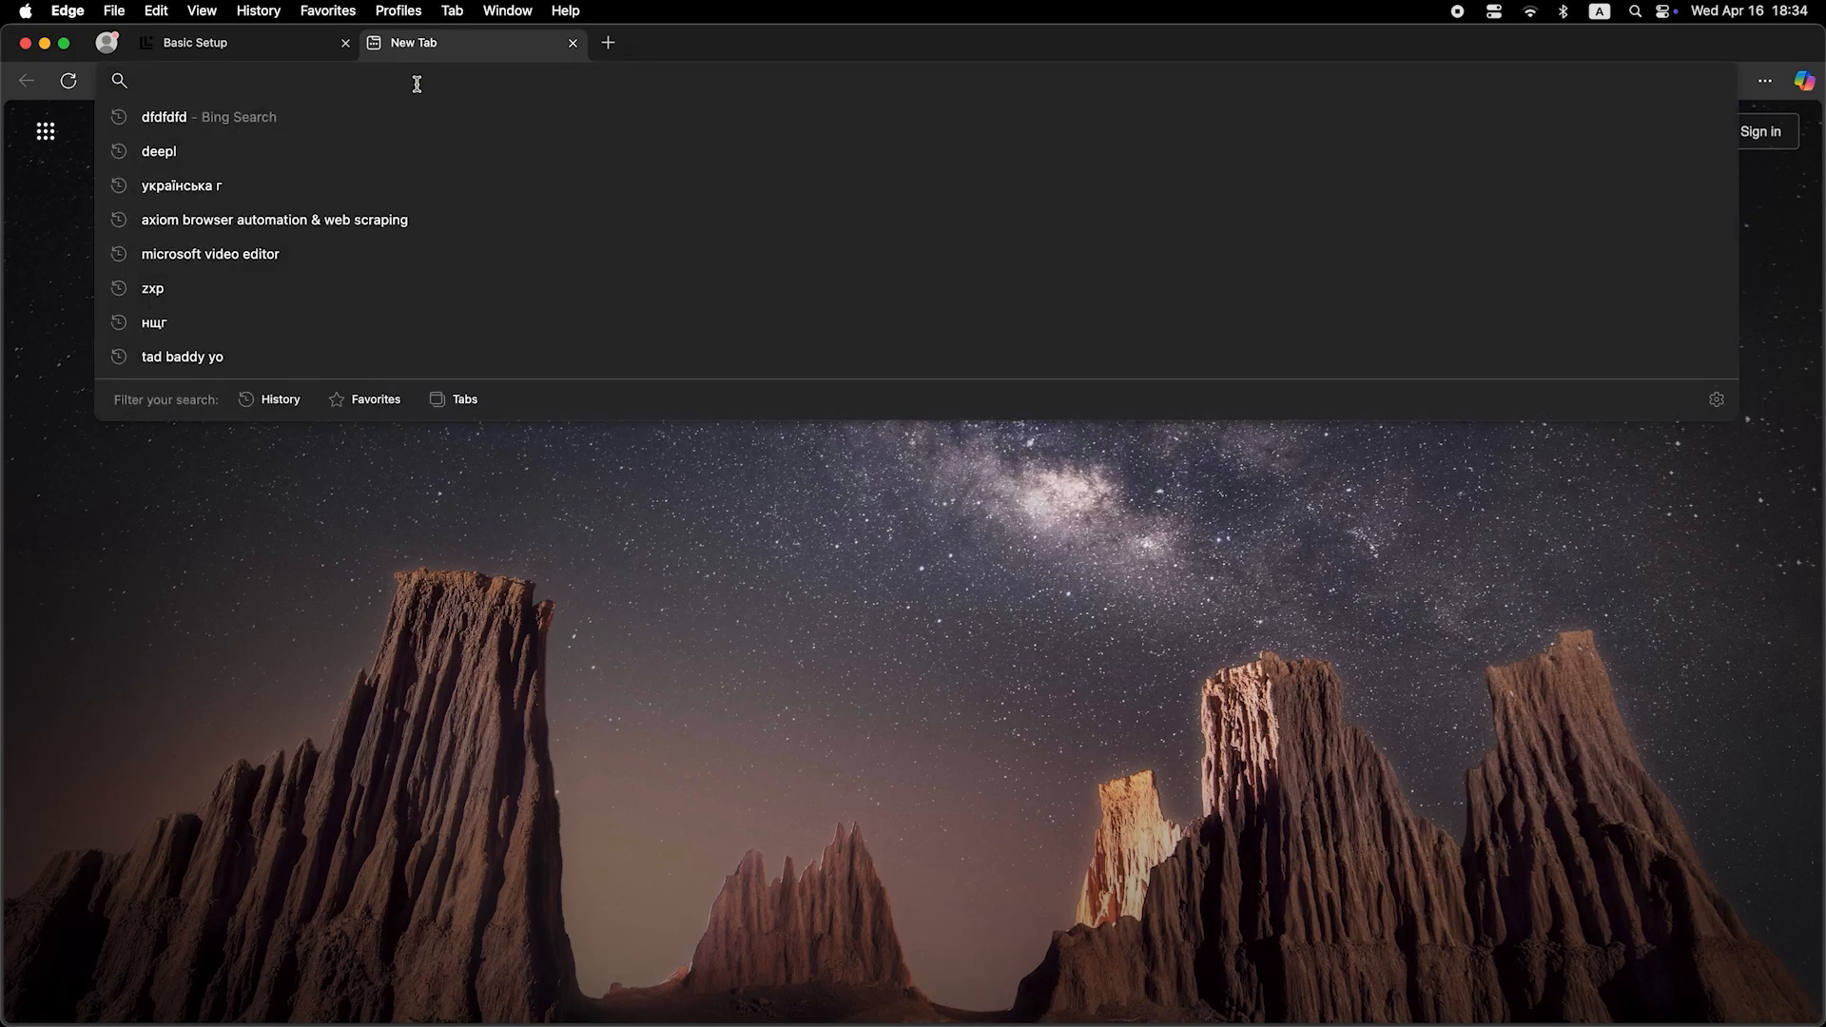
{"action": "type", "text": "dfdfdfdf"}
{"action": "key", "text": "Return"}
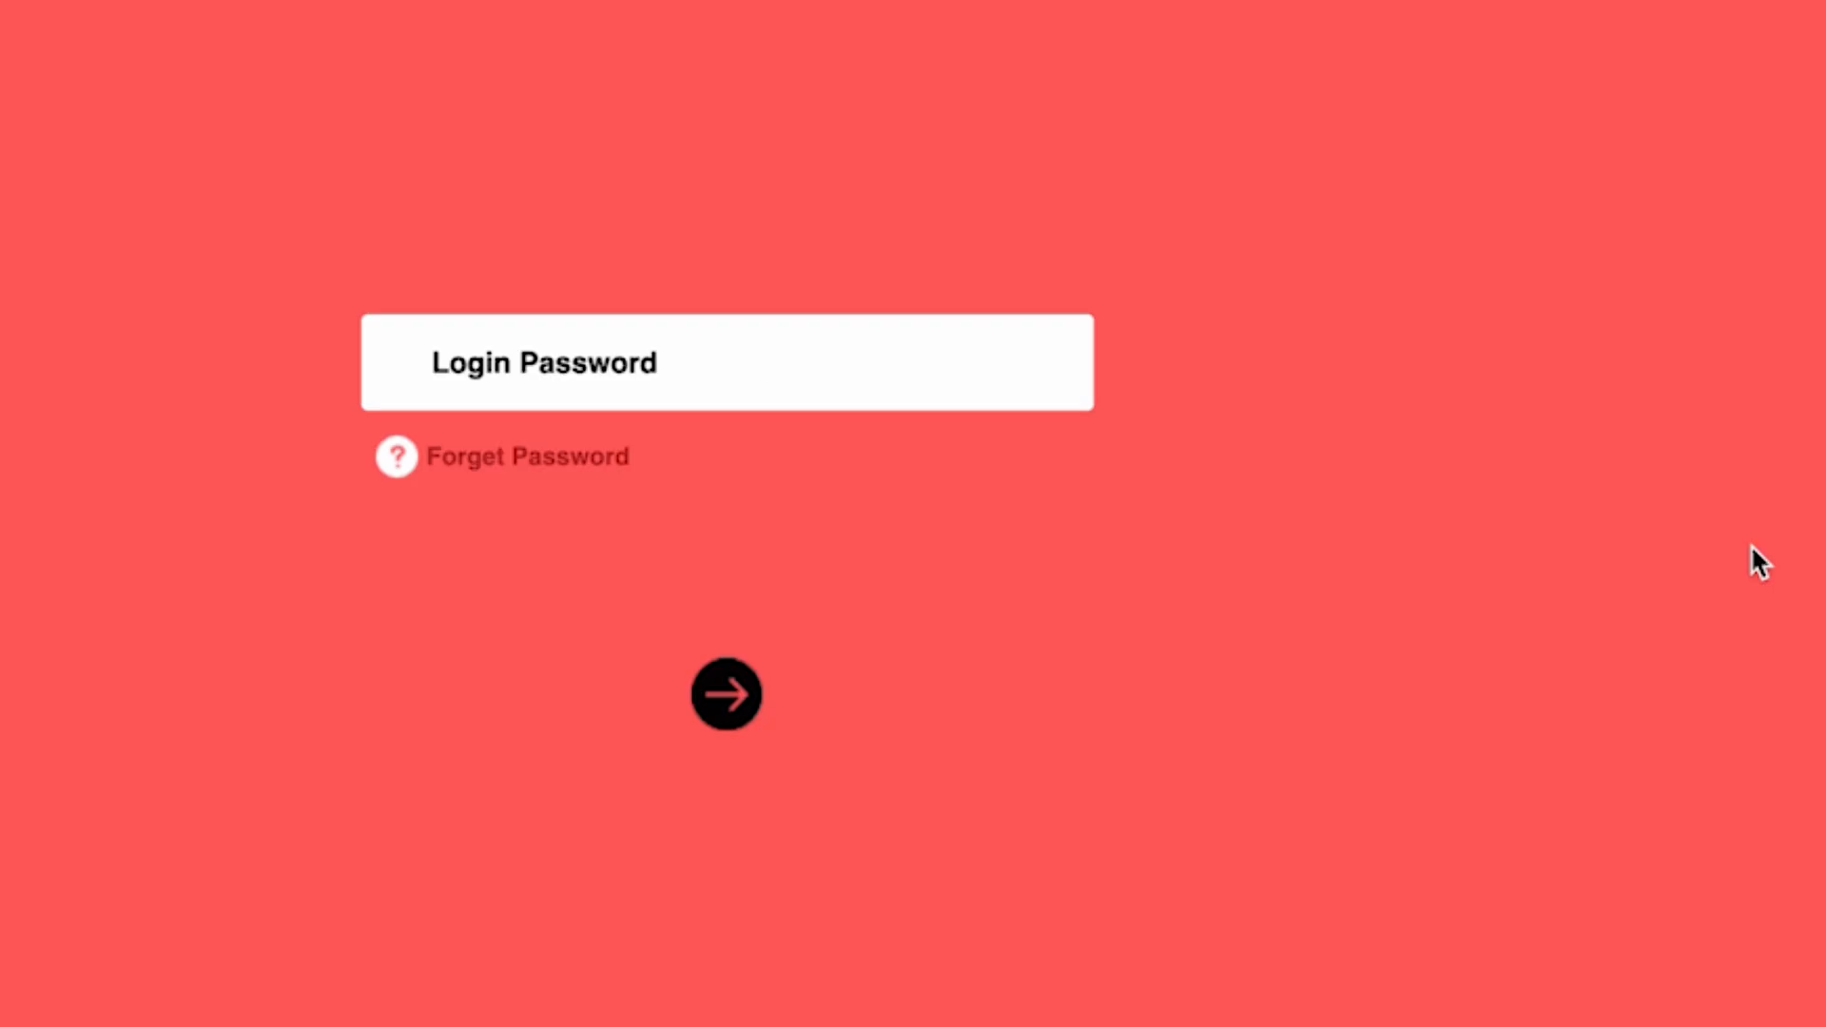
- Log in to the router's web interface with the login password and dismiss the Mercusys ID prompt
{"action": "type", "text": "*********"}
{"action": "key", "text": "Return"}
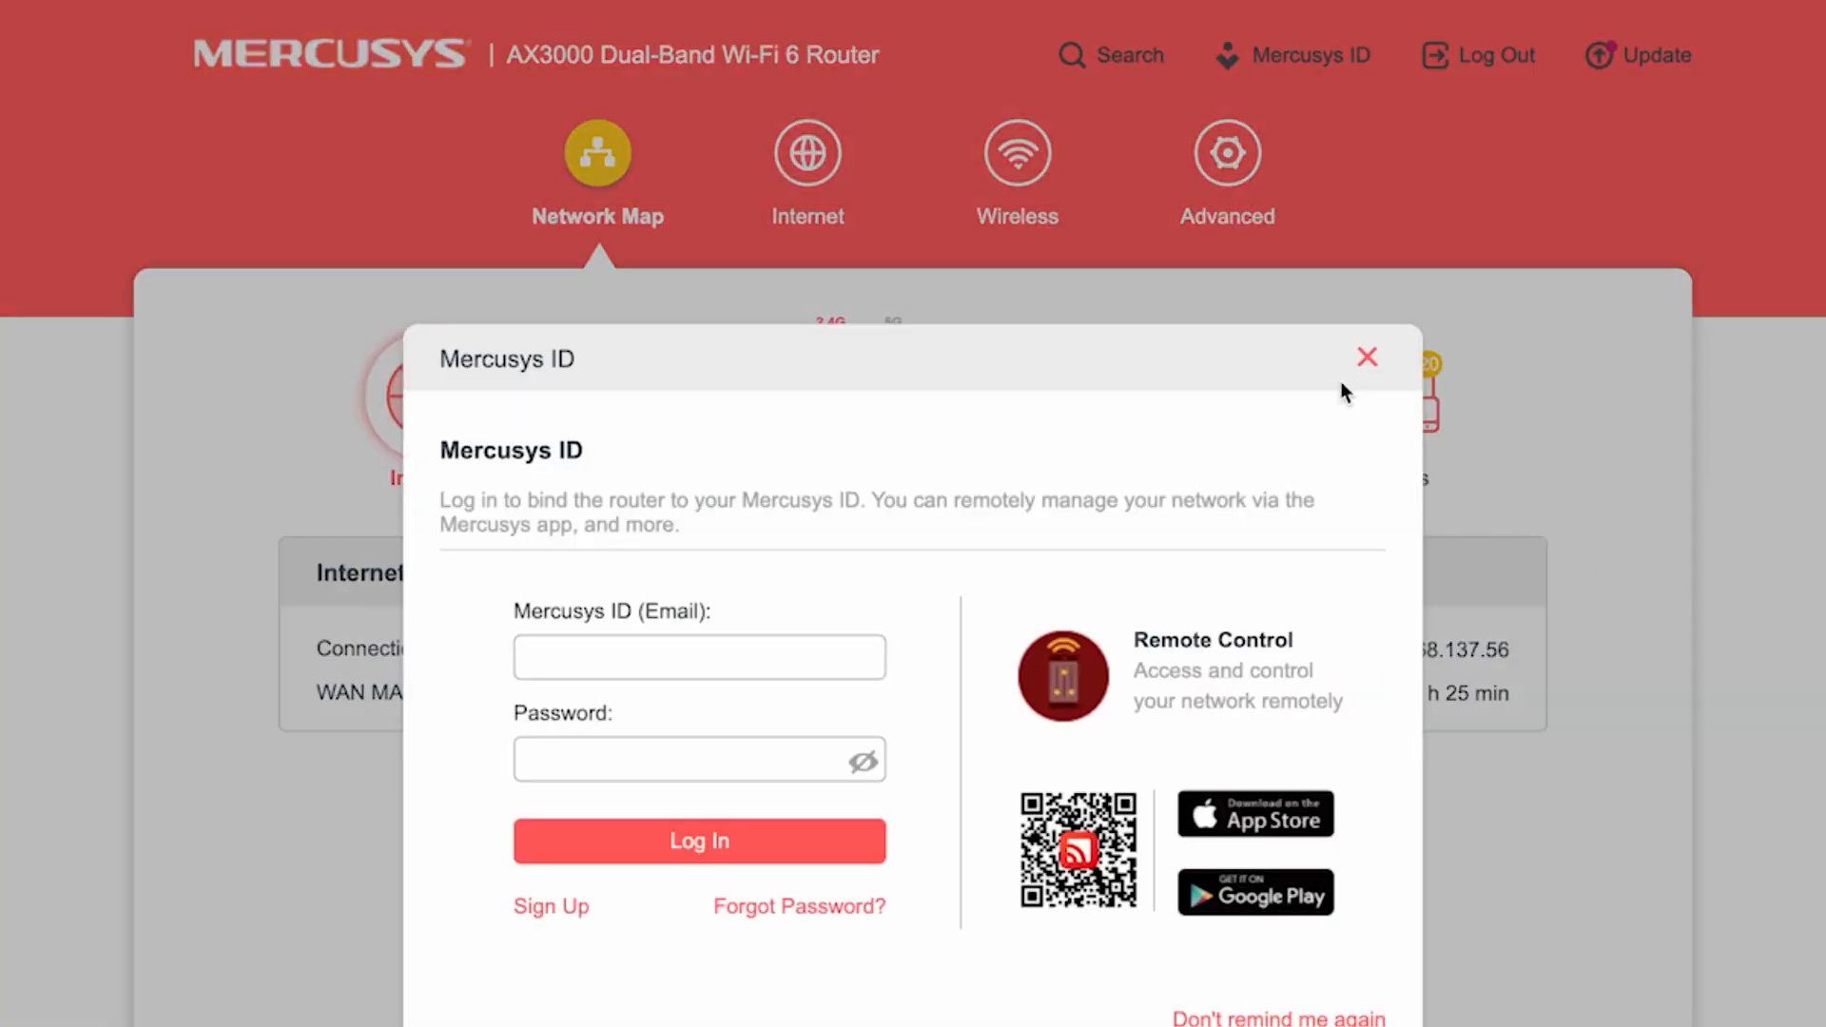
{"action": "left_click", "coordinate": [1366, 358]}
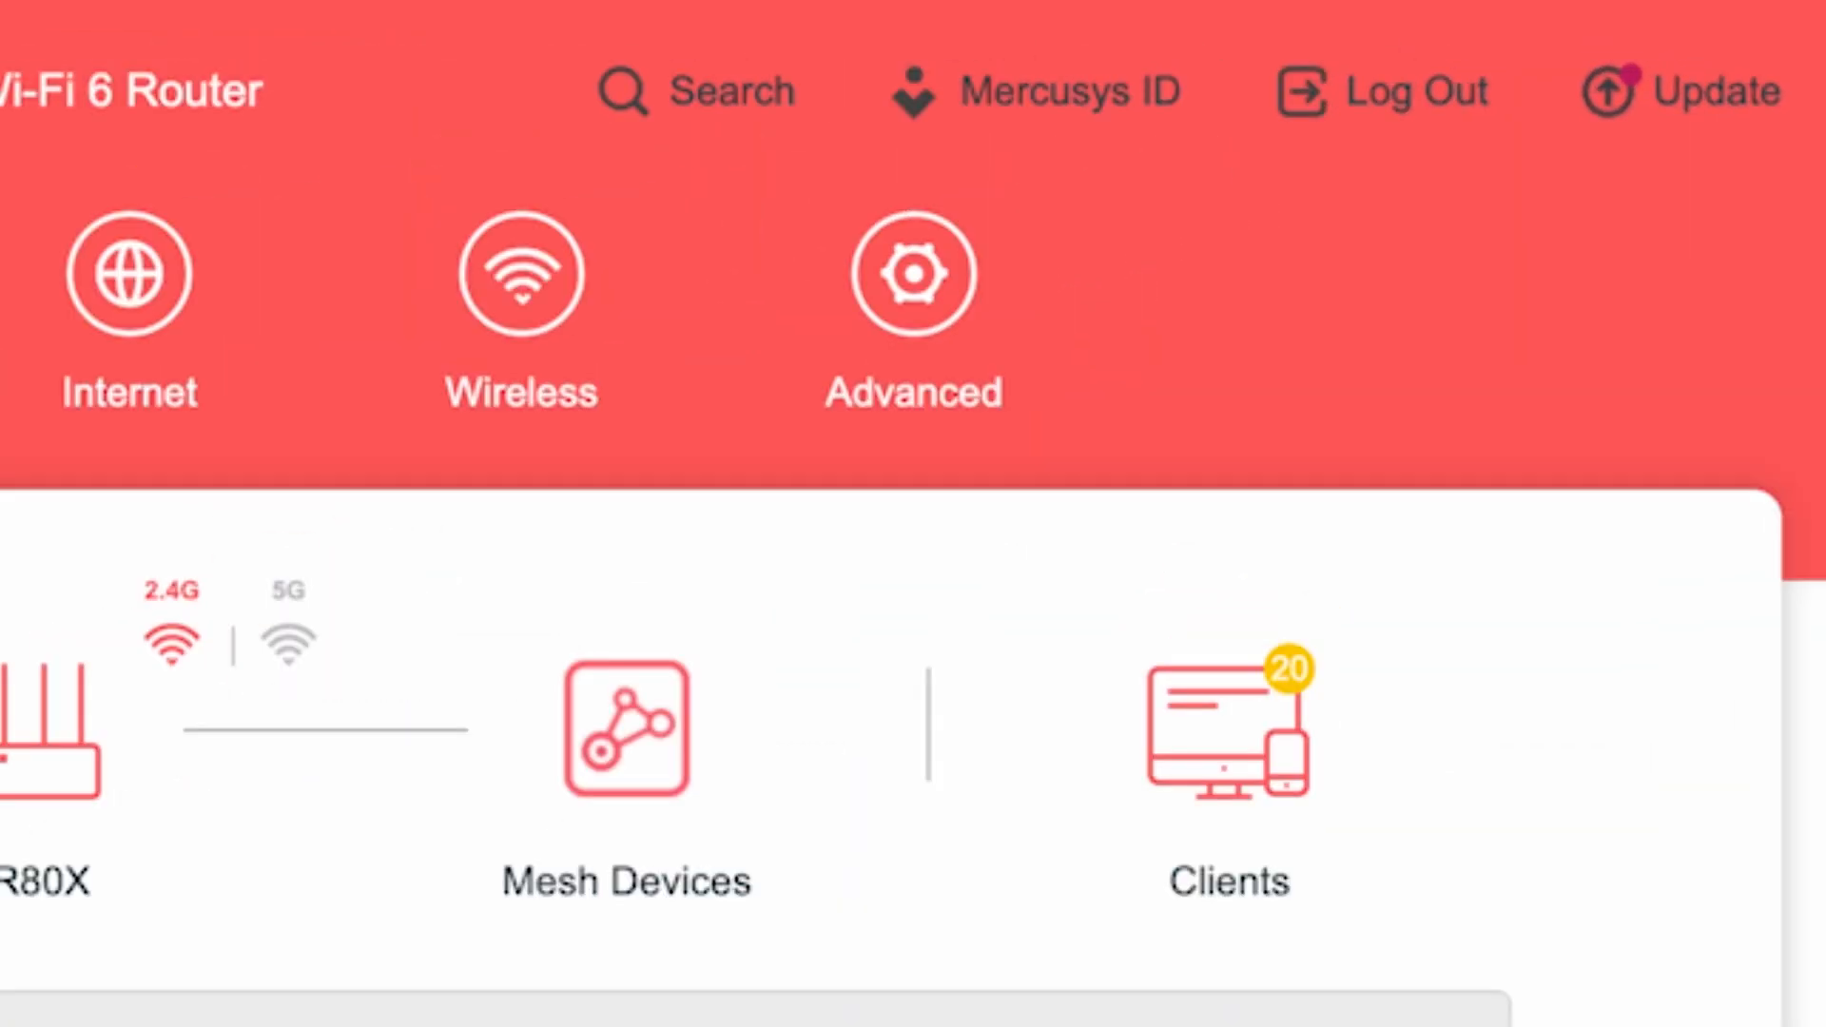
- Set the Router MAC Address option to Clone Current Device MAC in the advanced internet settings and save it
{"action": "left_click", "coordinate": [919, 282]}
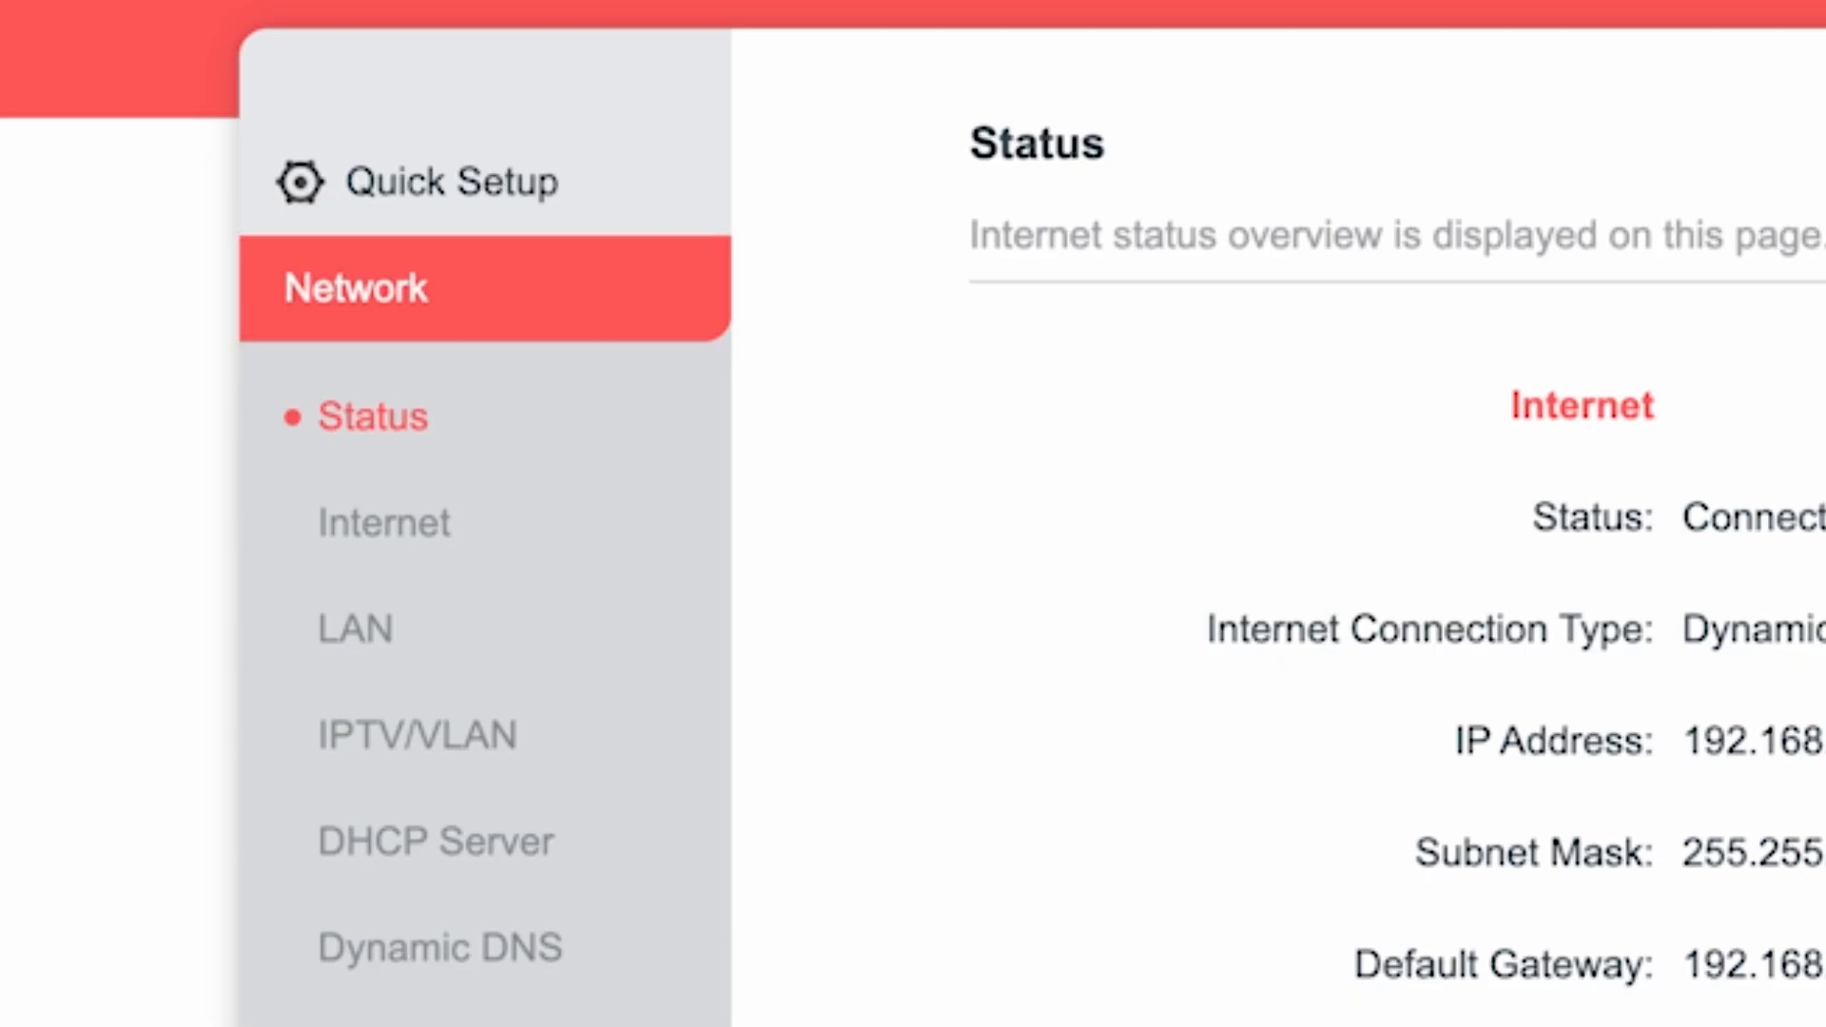
{"action": "left_click", "coordinate": [389, 521]}
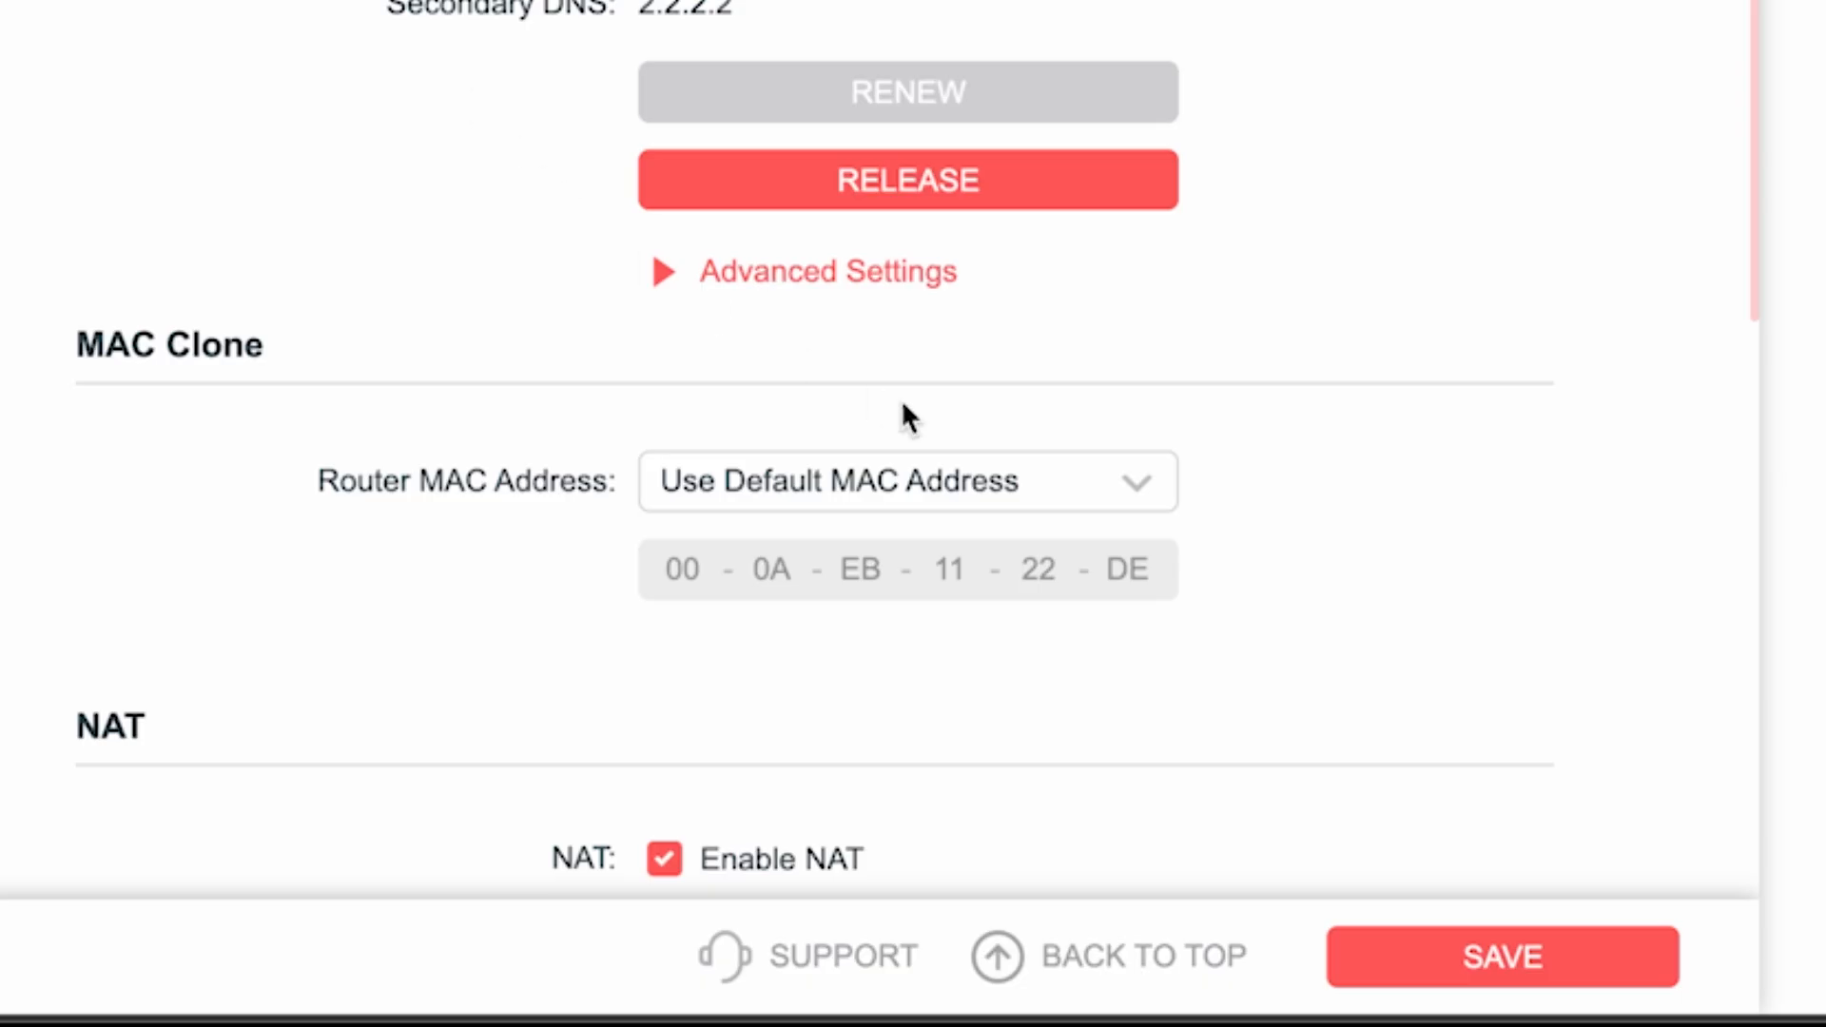
{"action": "left_click", "coordinate": [1039, 489]}
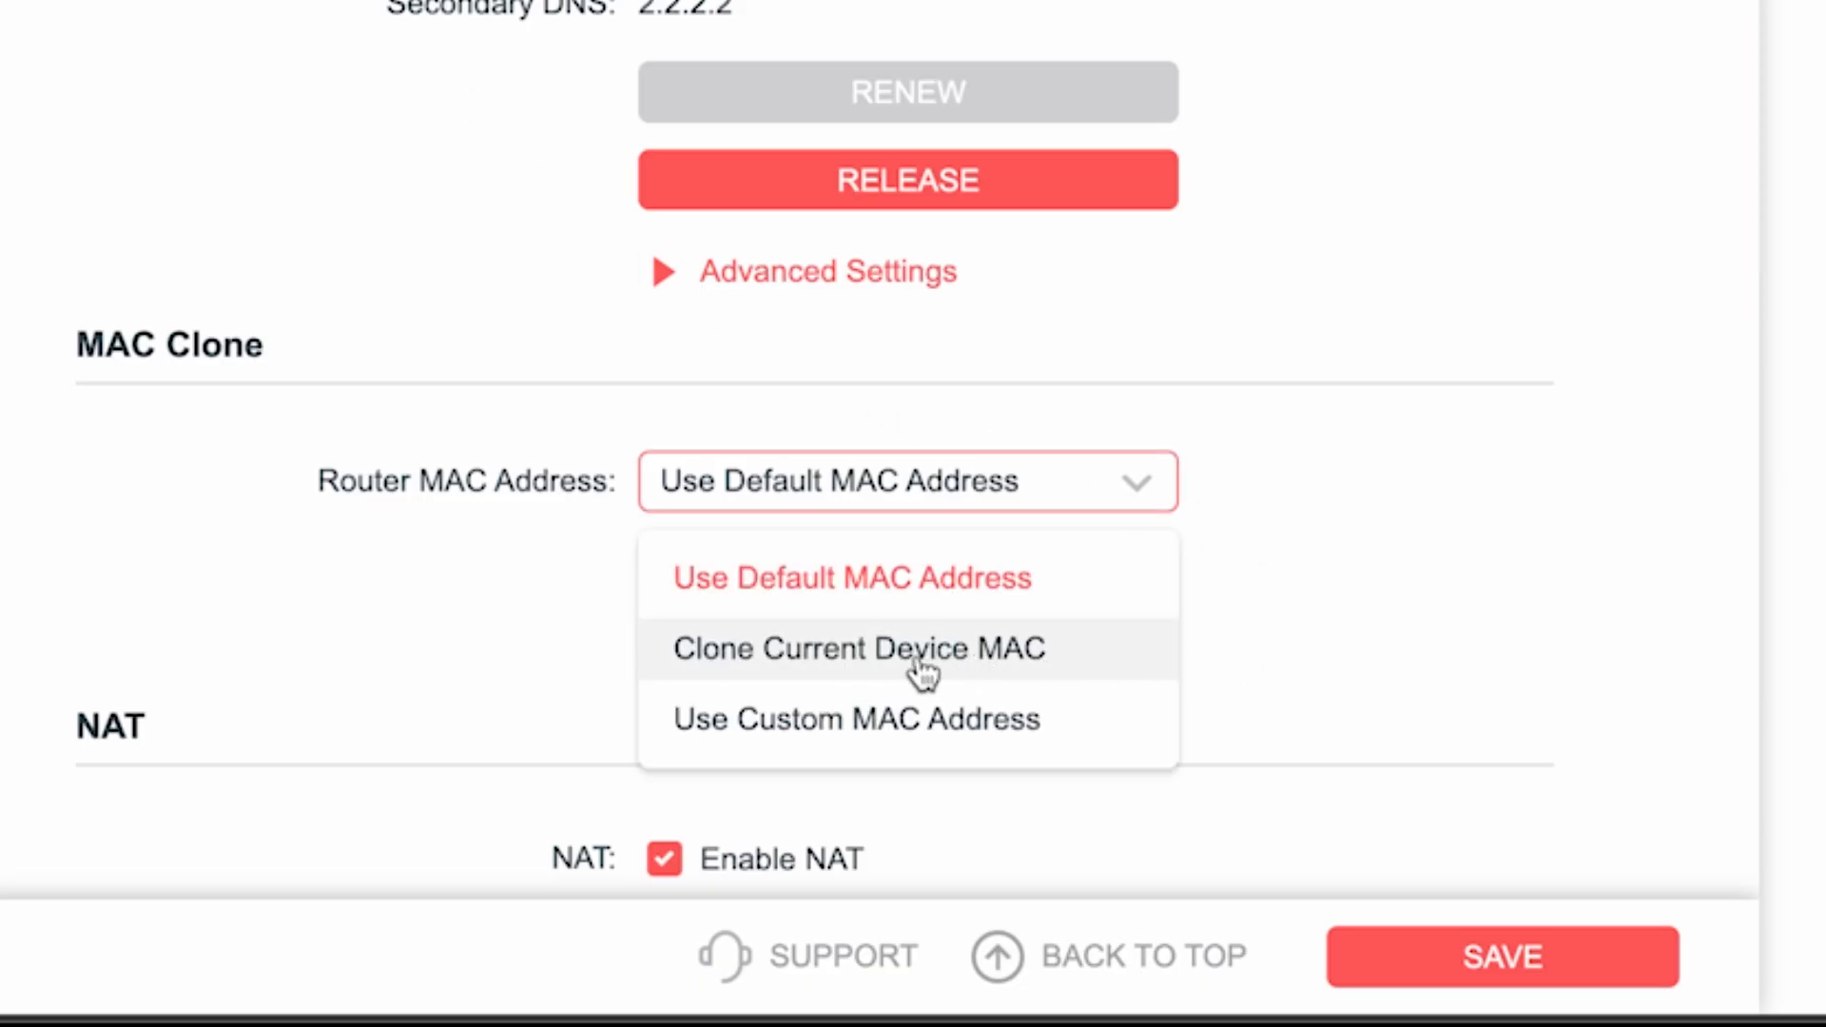
{"action": "left_click", "coordinate": [829, 661]}
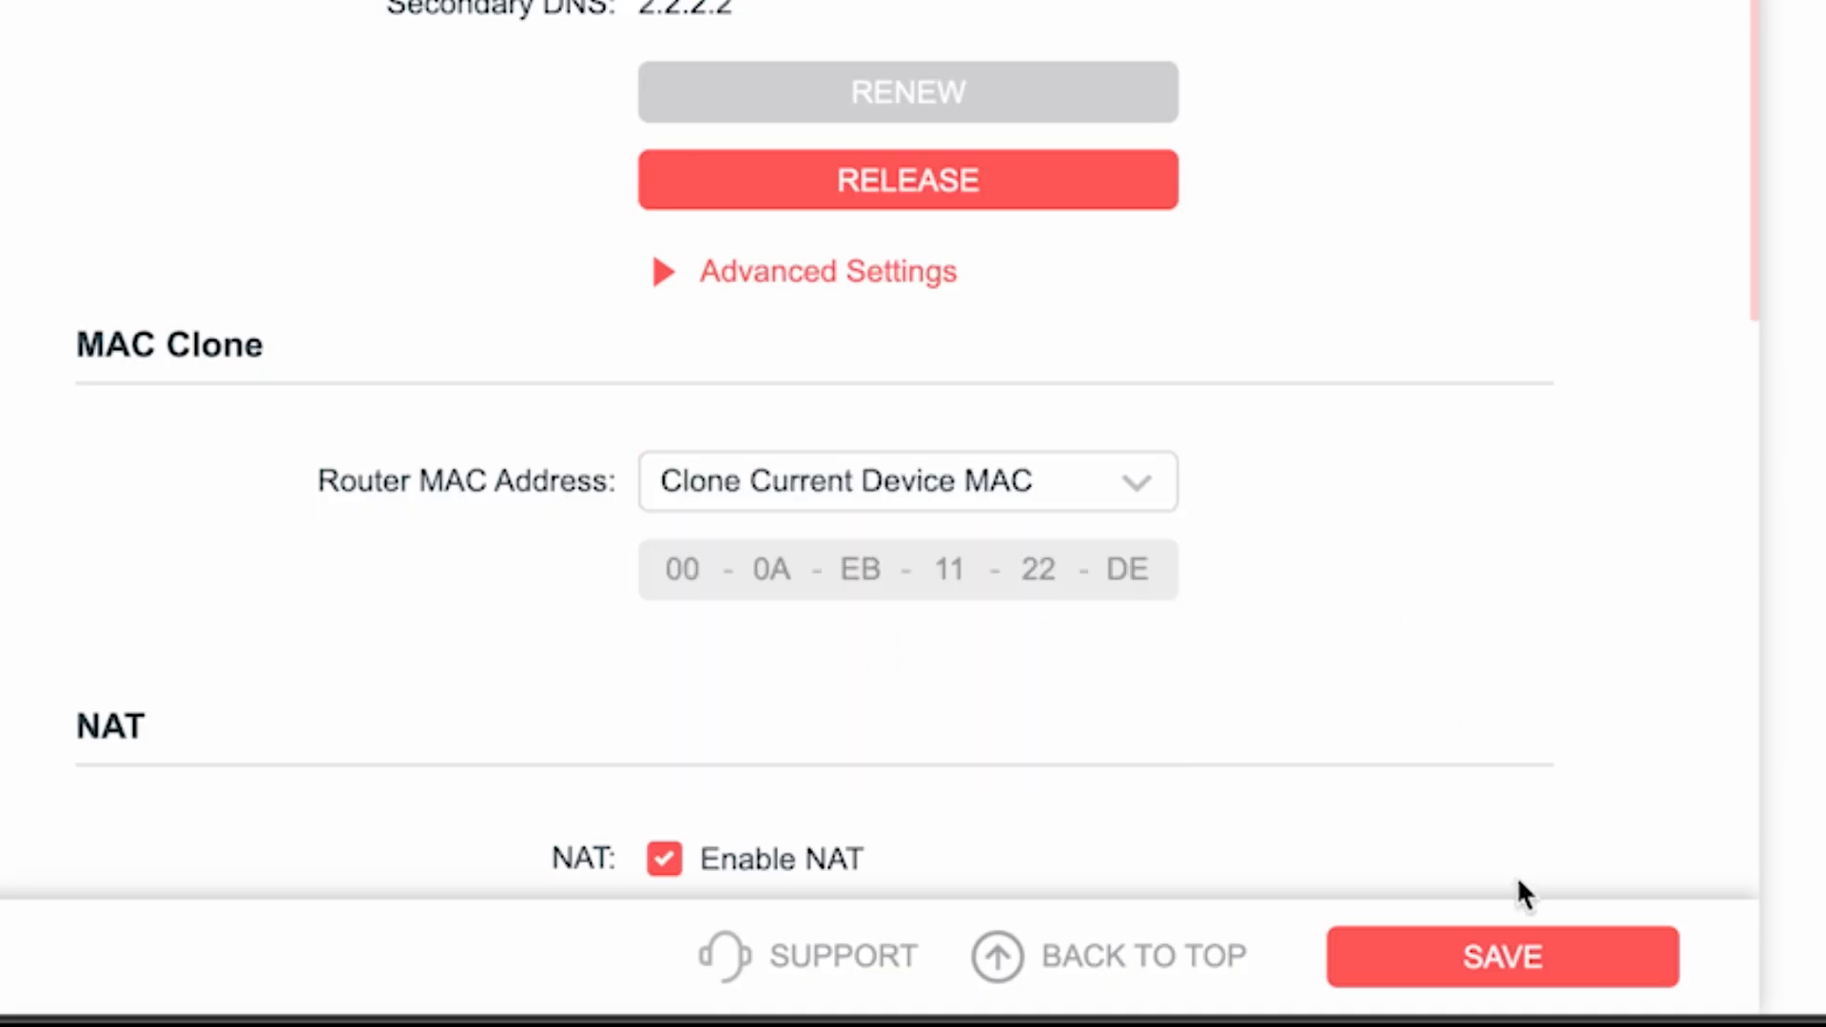
{"action": "left_click", "coordinate": [1520, 958]}
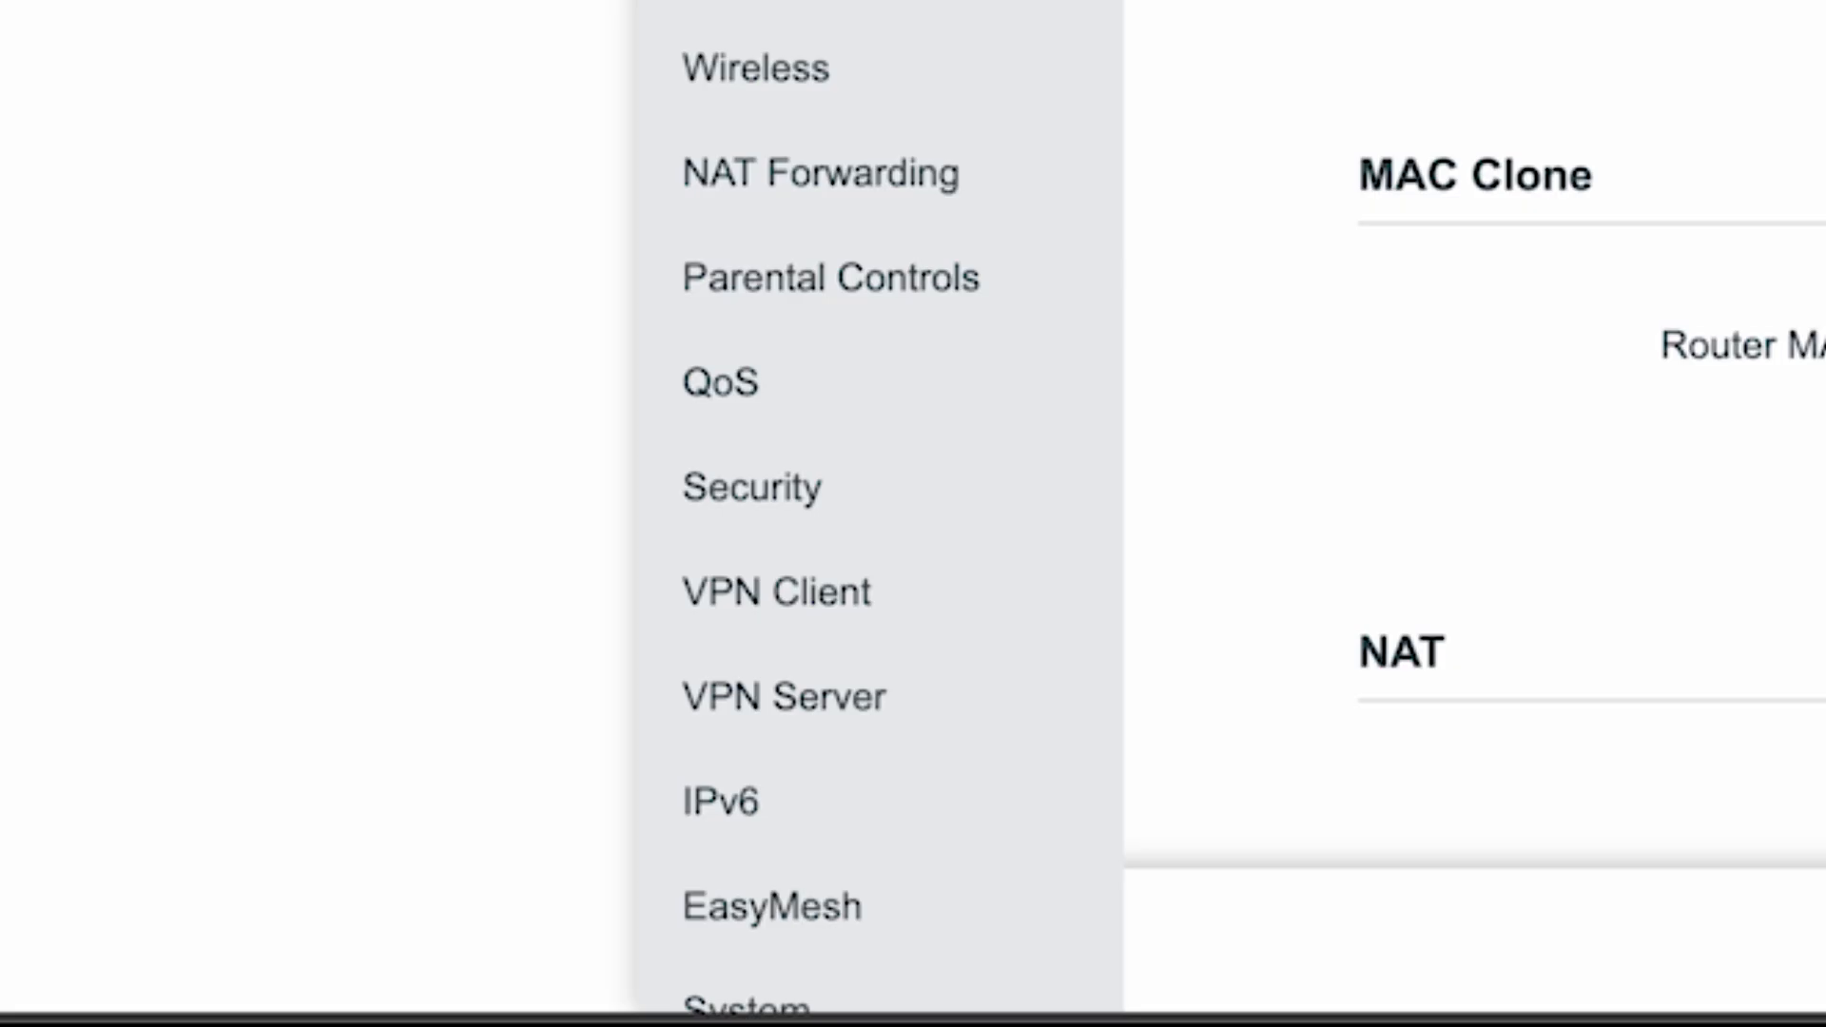
- Reboot the router again after saving the MAC clone setting
{"action": "scroll", "coordinate": [917, 187], "scroll_direction": "down", "scroll_amount": 2}
{"action": "left_click", "coordinate": [789, 864]}
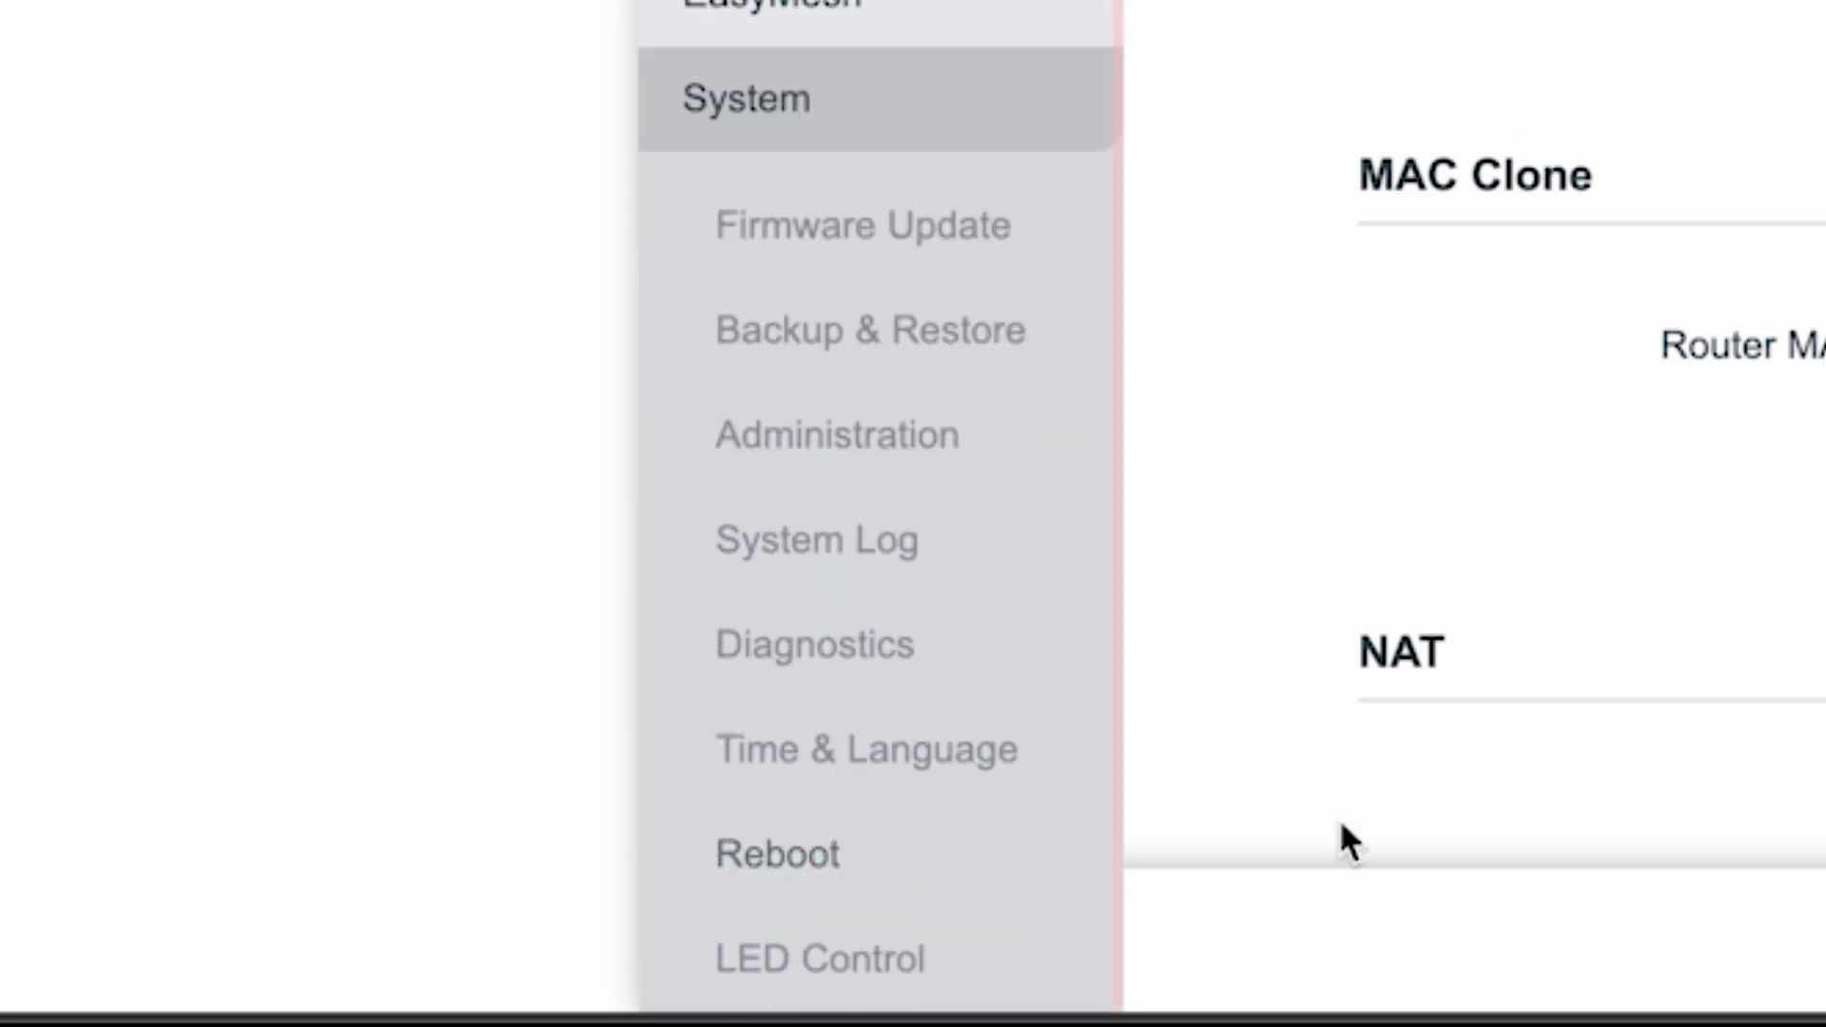
{"action": "left_click", "coordinate": [778, 856]}
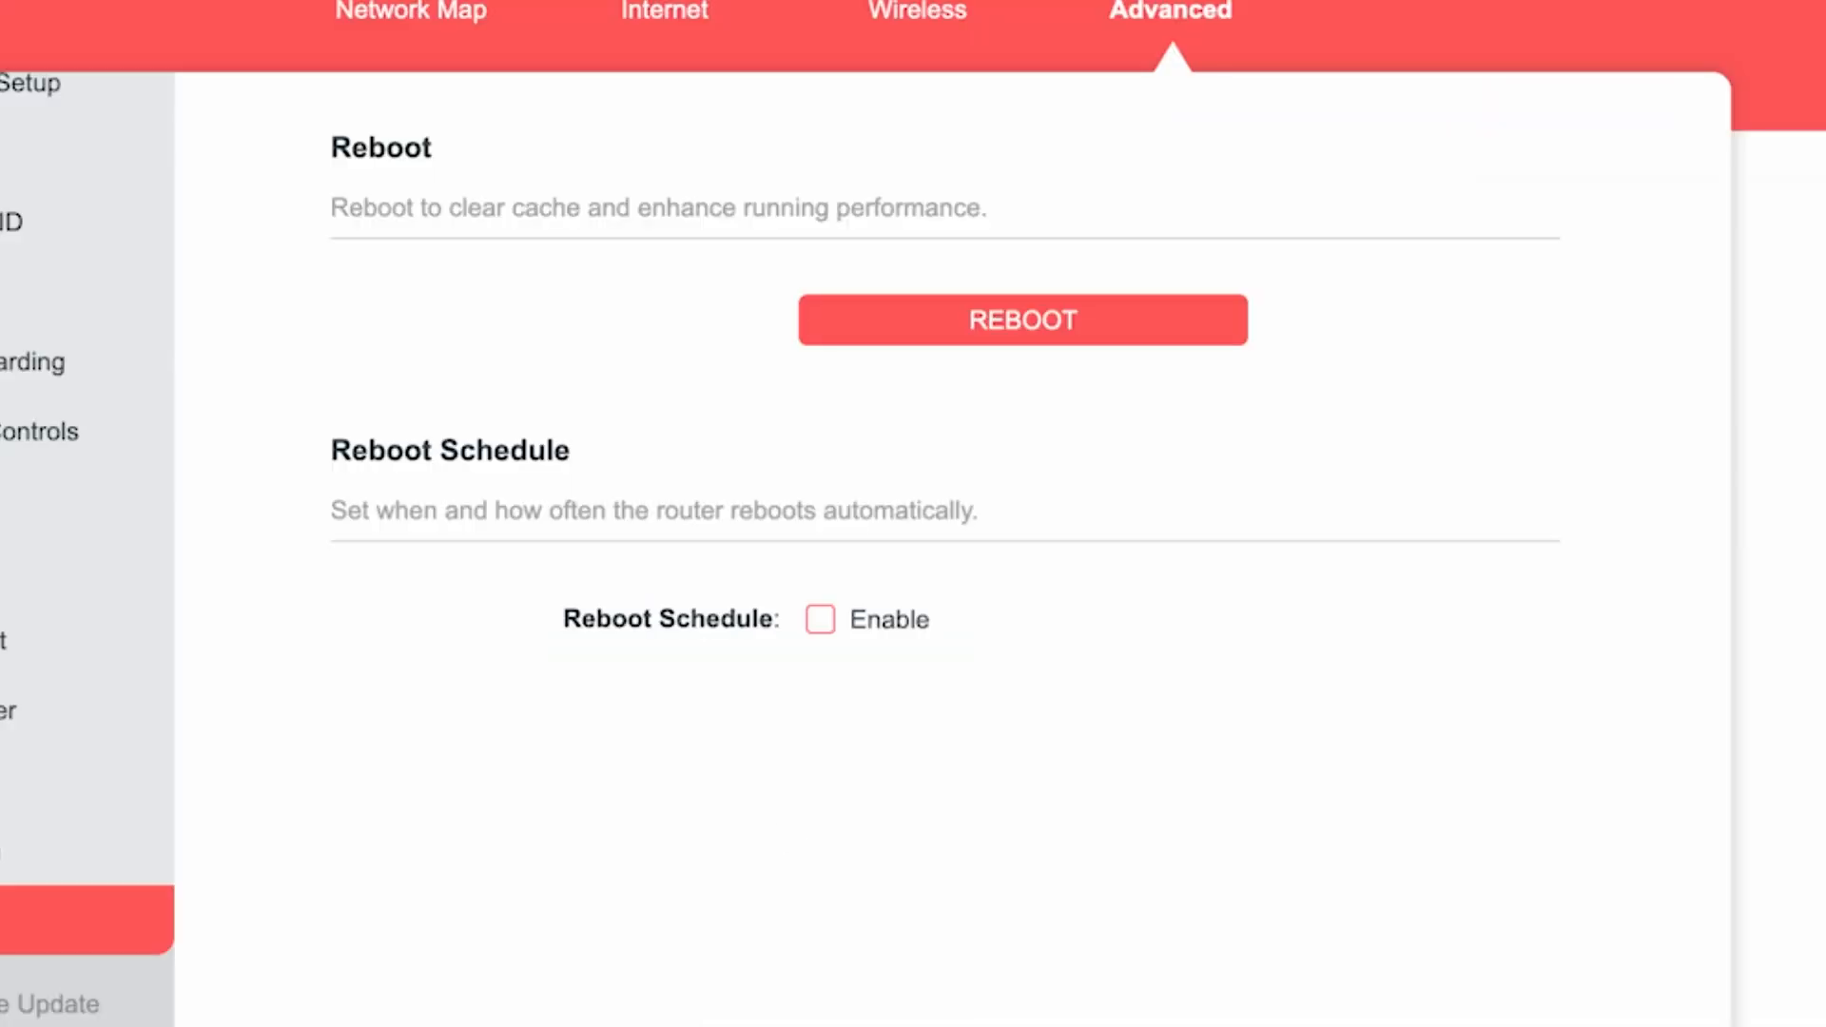
{"action": "left_click", "coordinate": [974, 348]}
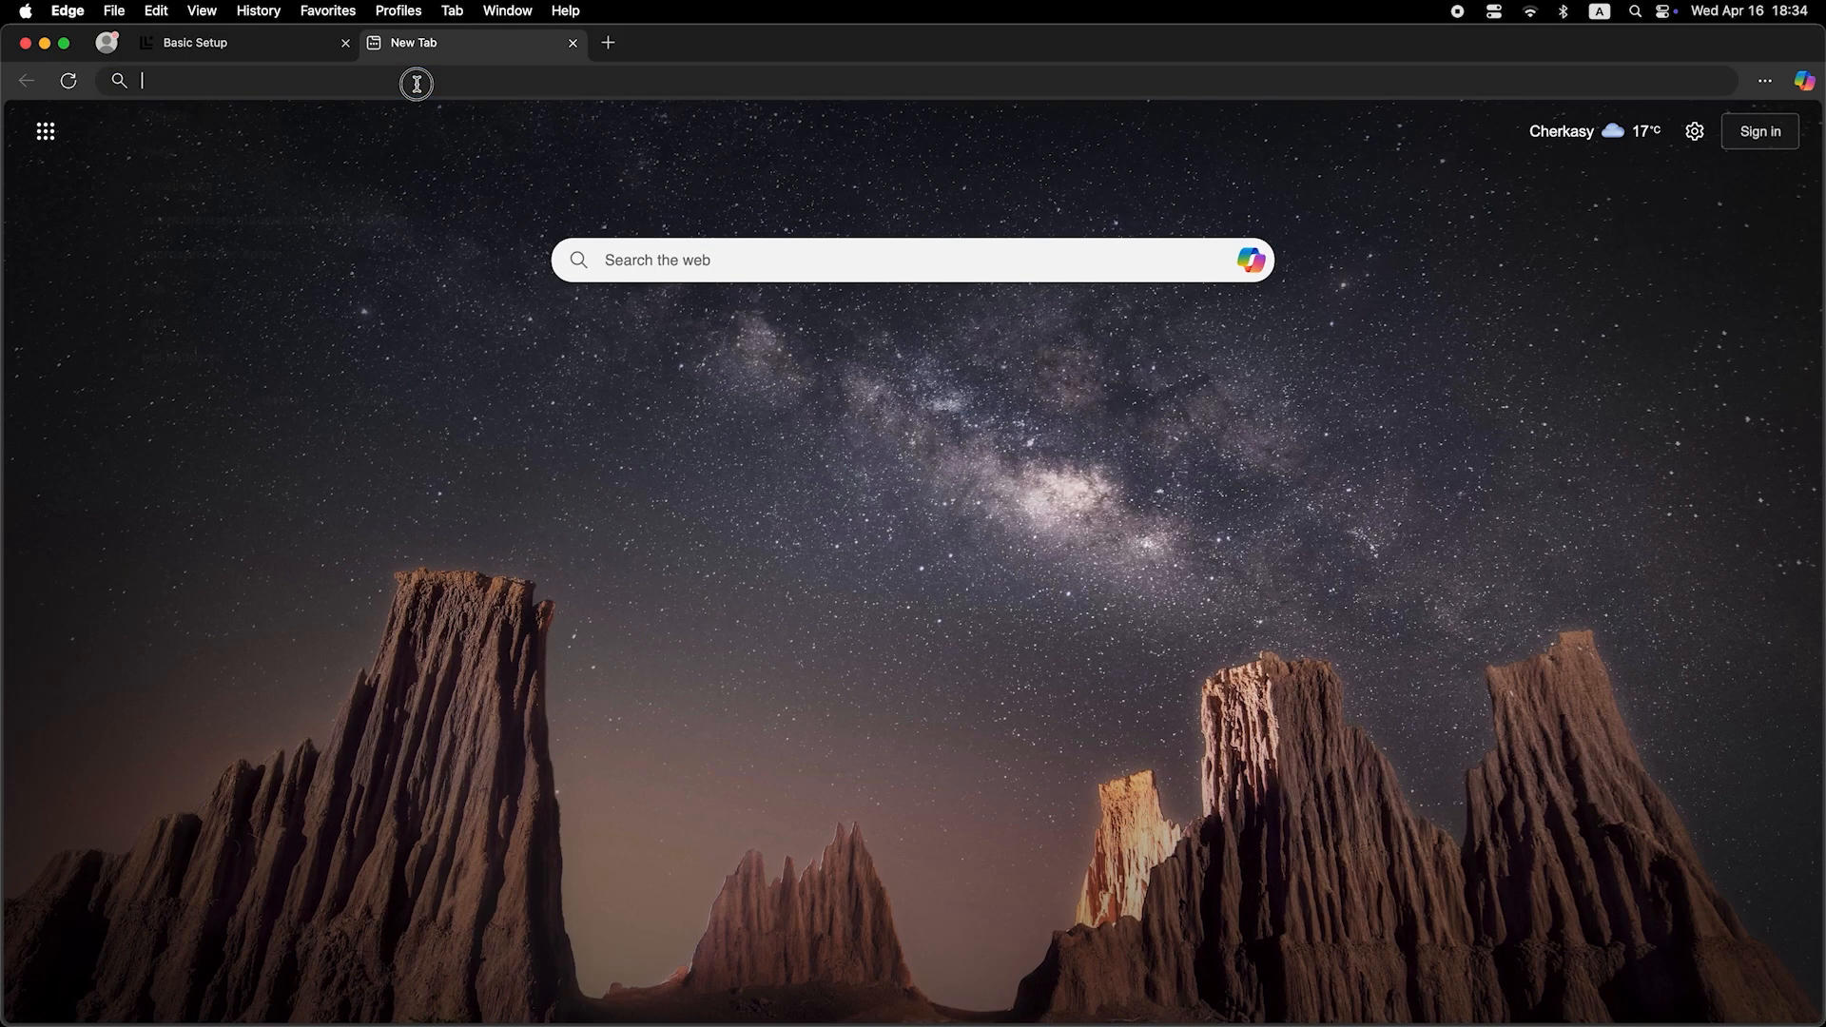
- Enter the web search "dfdfdfdf" in the new browser tab to retest the internet connection
{"action": "left_click", "coordinate": [417, 84]}
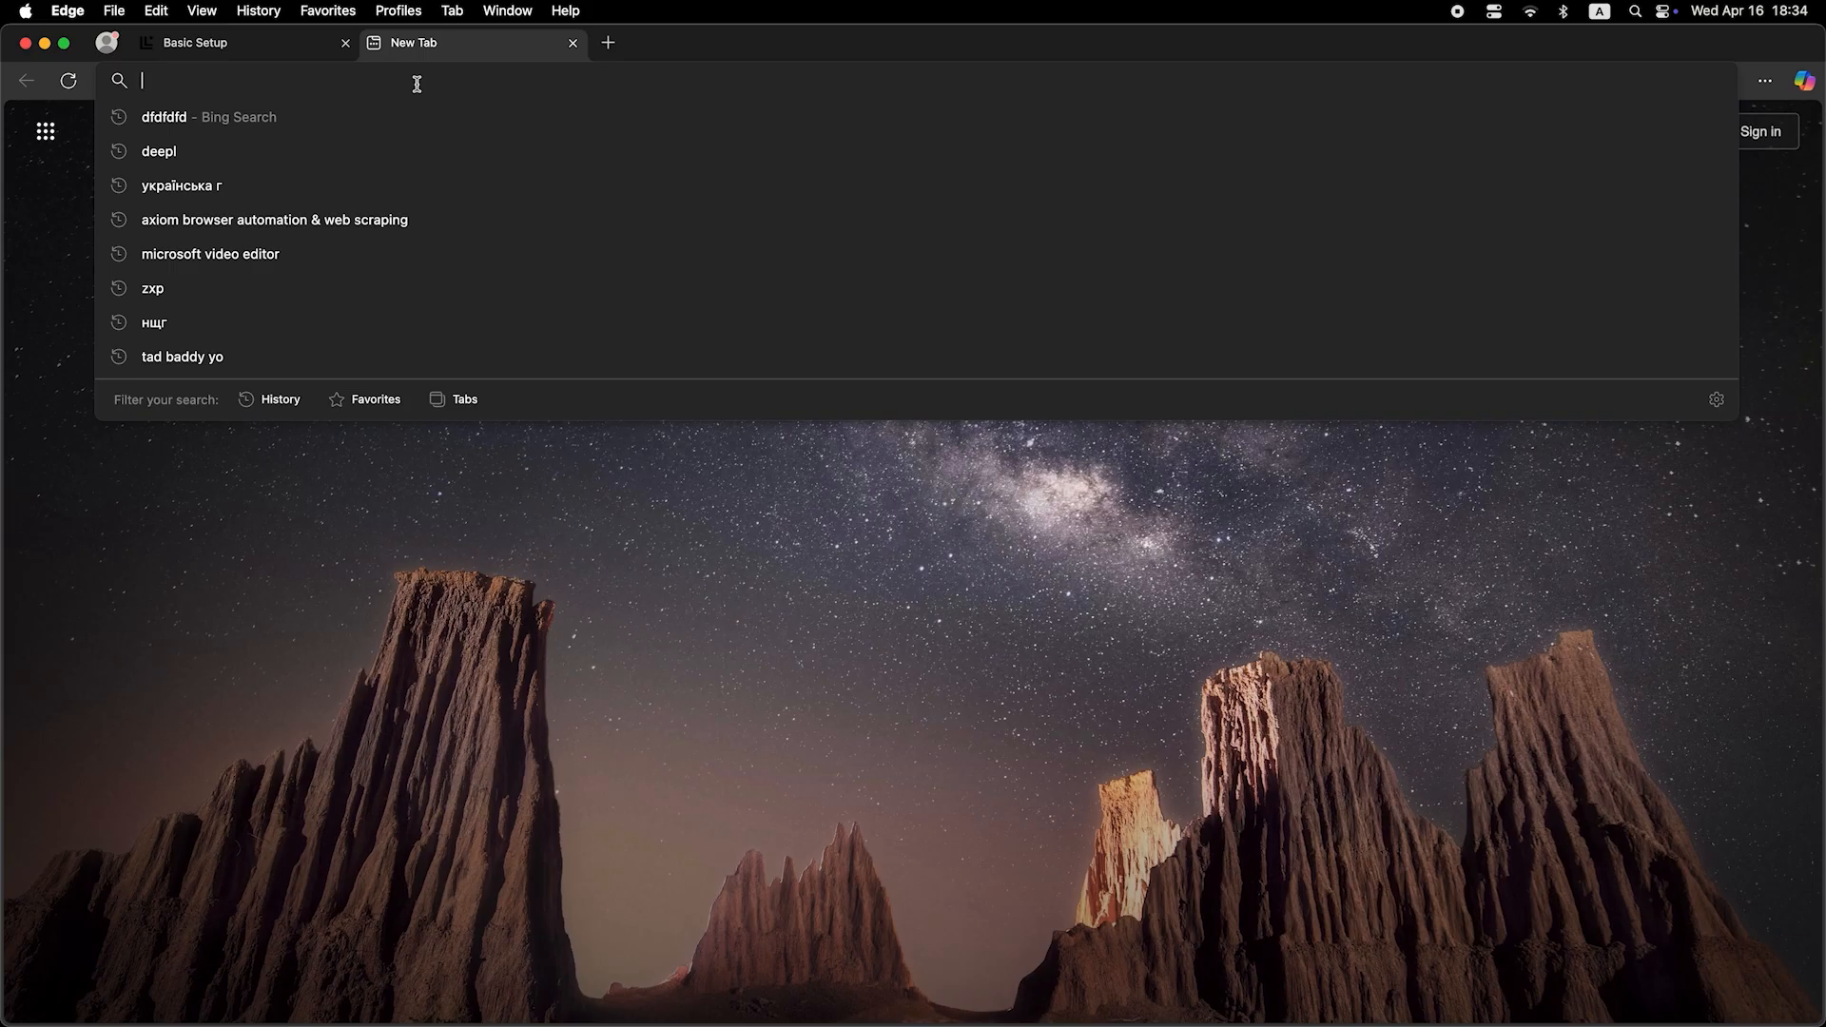
{"action": "type", "text": "dfdfdfdf"}
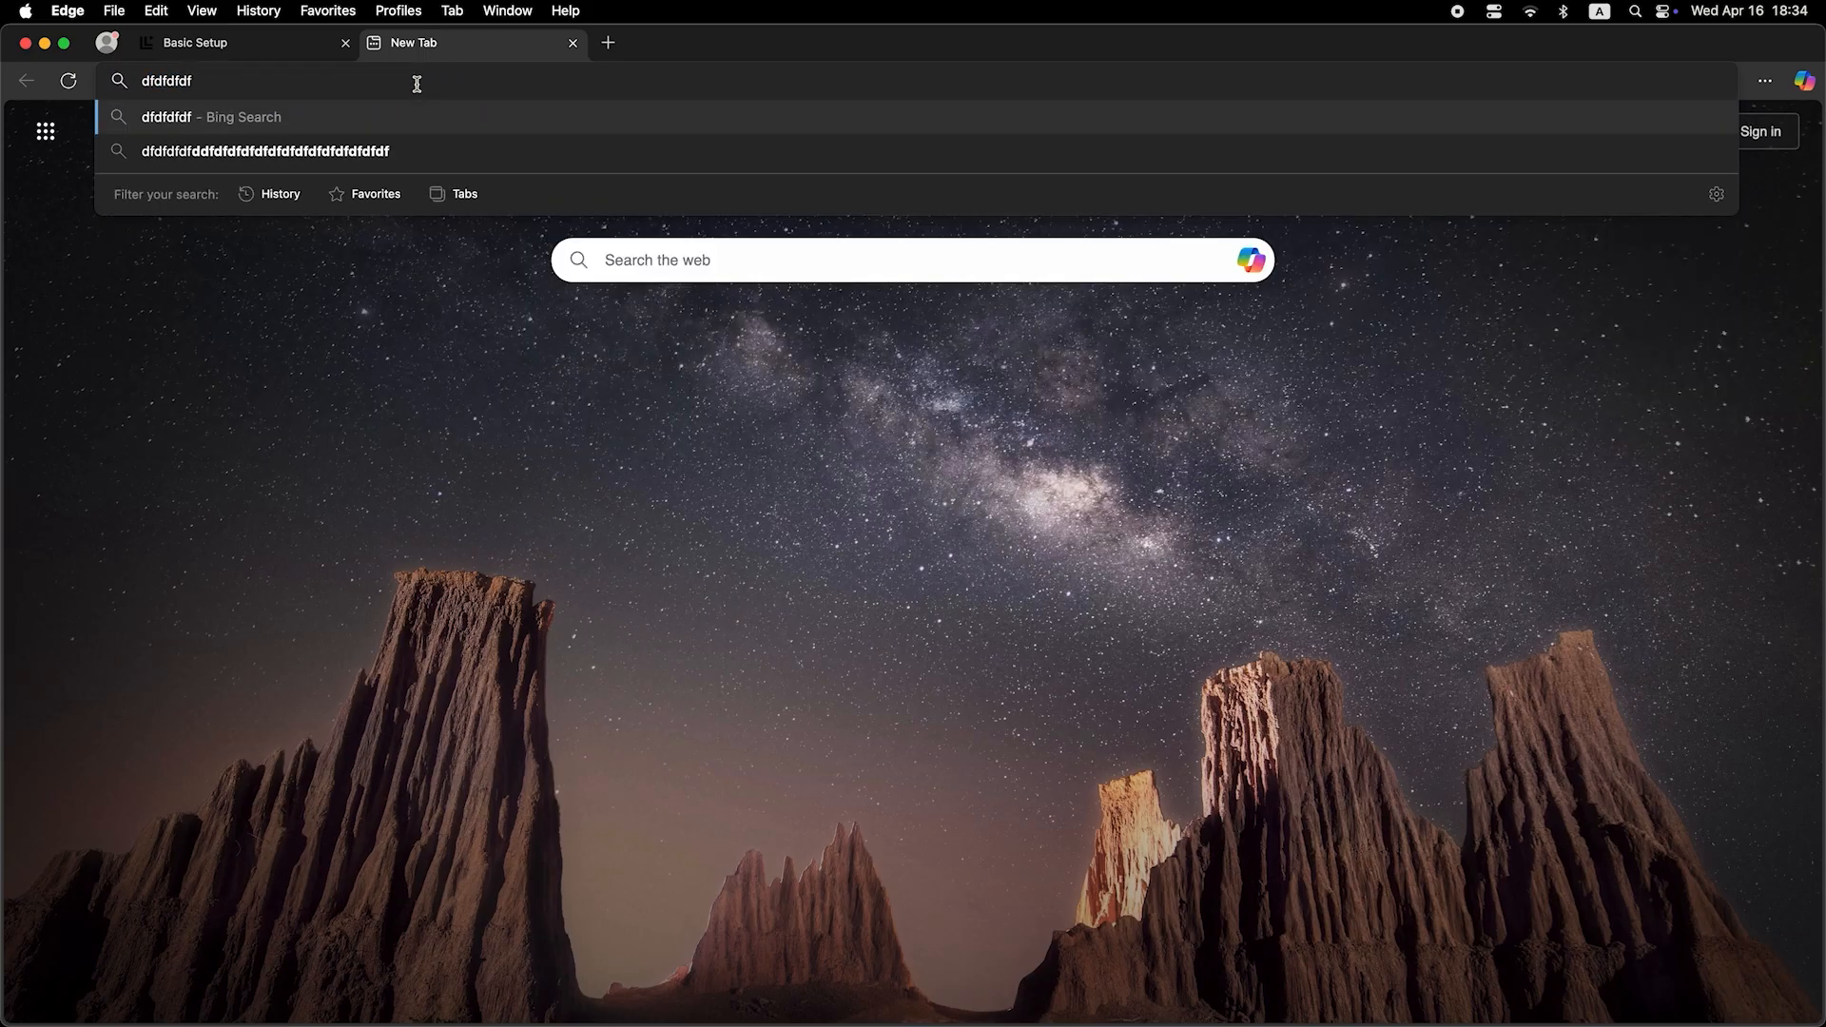